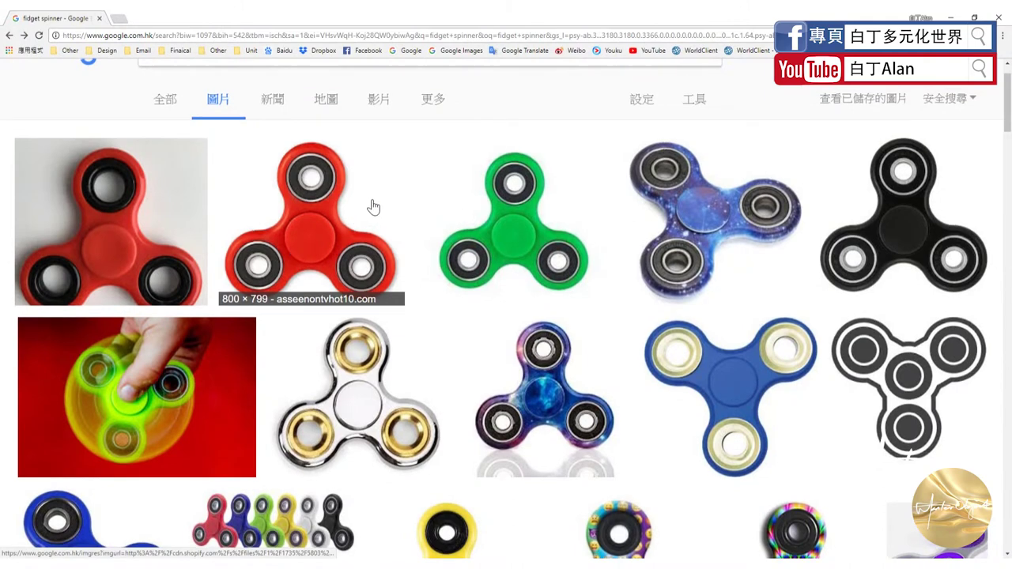
Step: Scroll the Google Images 'fidget spinner' results back to the top
scroll(317, 186, up, 1)
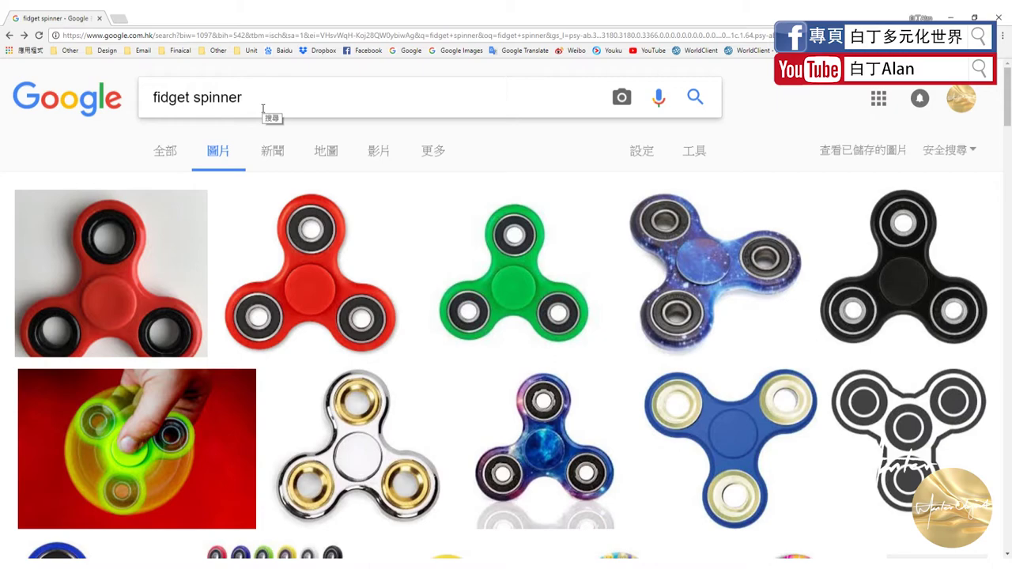
click(313, 225)
scroll(335, 193, down, 2)
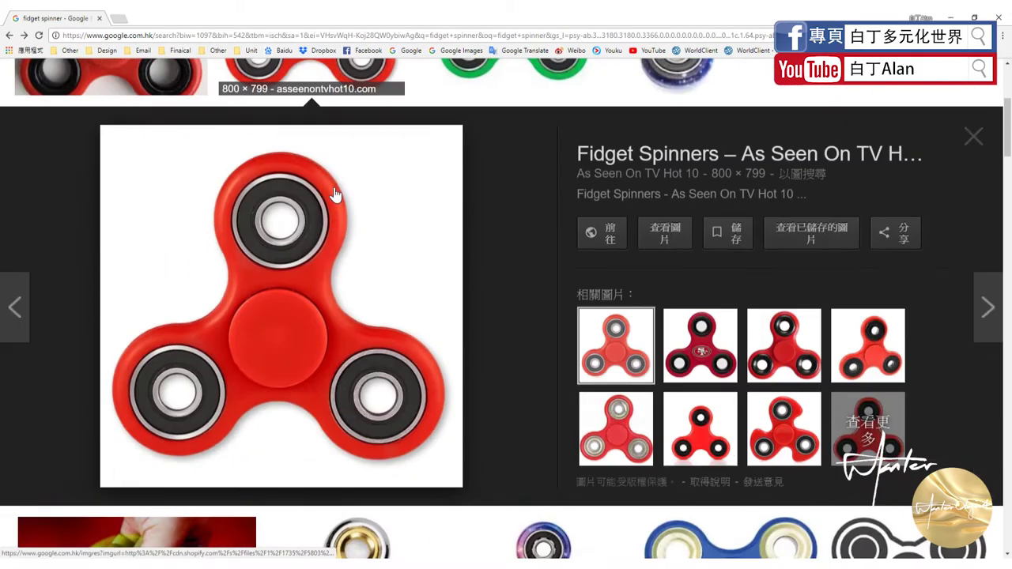
scroll(352, 207, down, 2)
scroll(427, 249, down, 3)
scroll(480, 276, down, 4)
scroll(593, 277, down, 2)
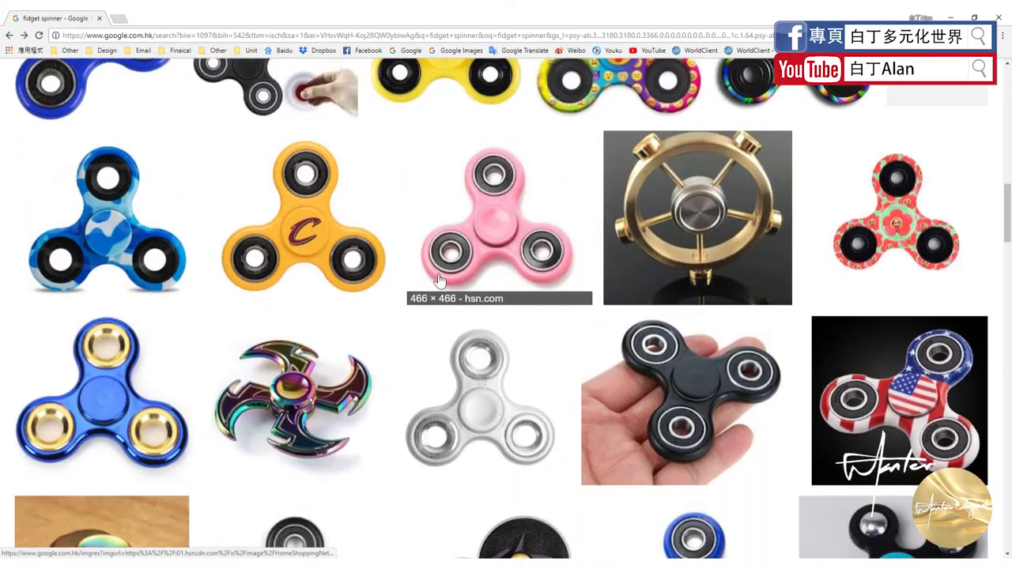
click(712, 262)
scroll(527, 300, up, 1)
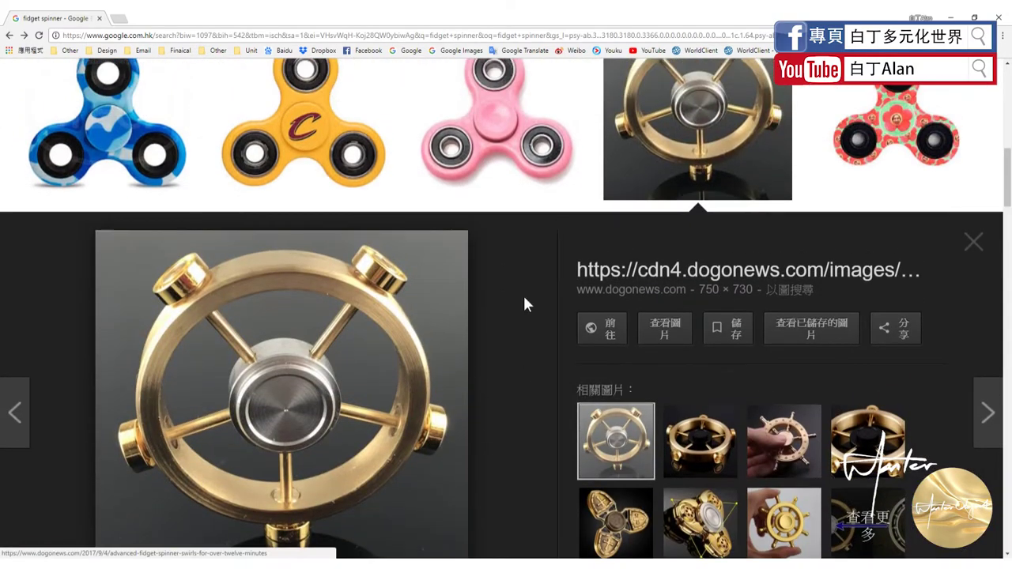
scroll(569, 285, up, 2)
scroll(651, 264, up, 3)
scroll(648, 265, up, 2)
scroll(640, 274, up, 3)
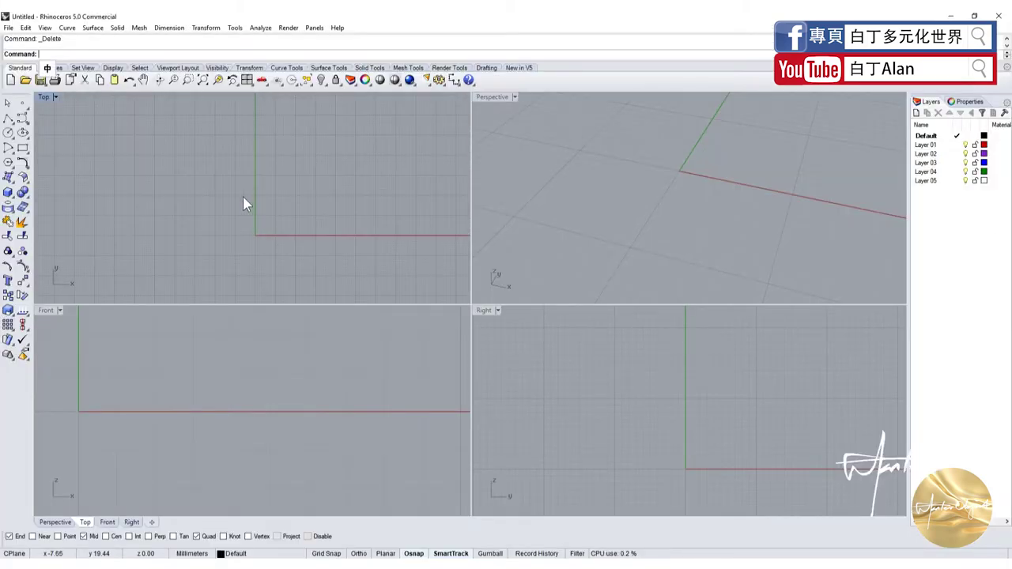
Step: In the maximized Top view, draw two touching radius-10 circles stacked along the Y axis
click(8, 133)
double_click(45, 97)
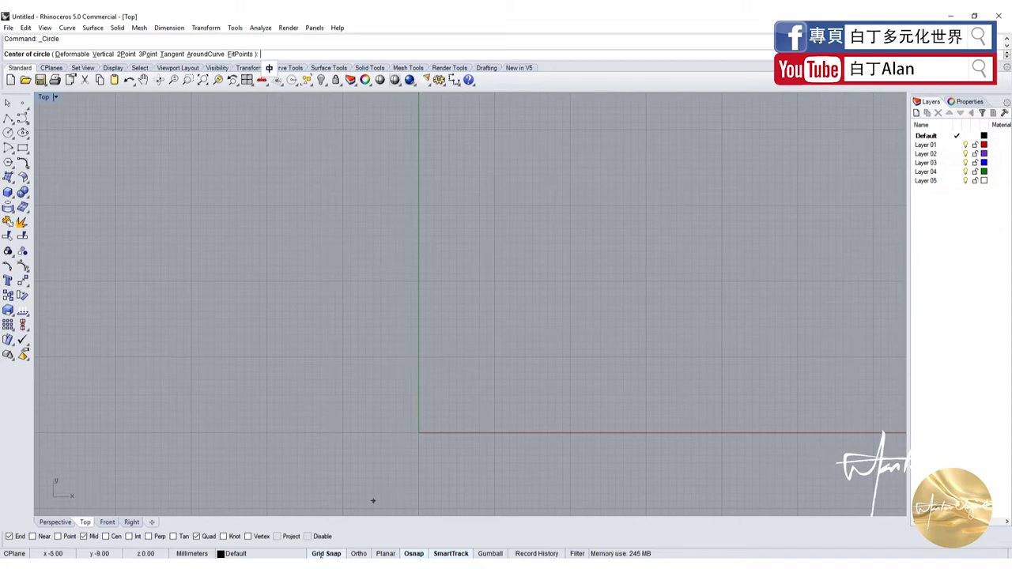
scroll(410, 354, up, 1)
click(420, 356)
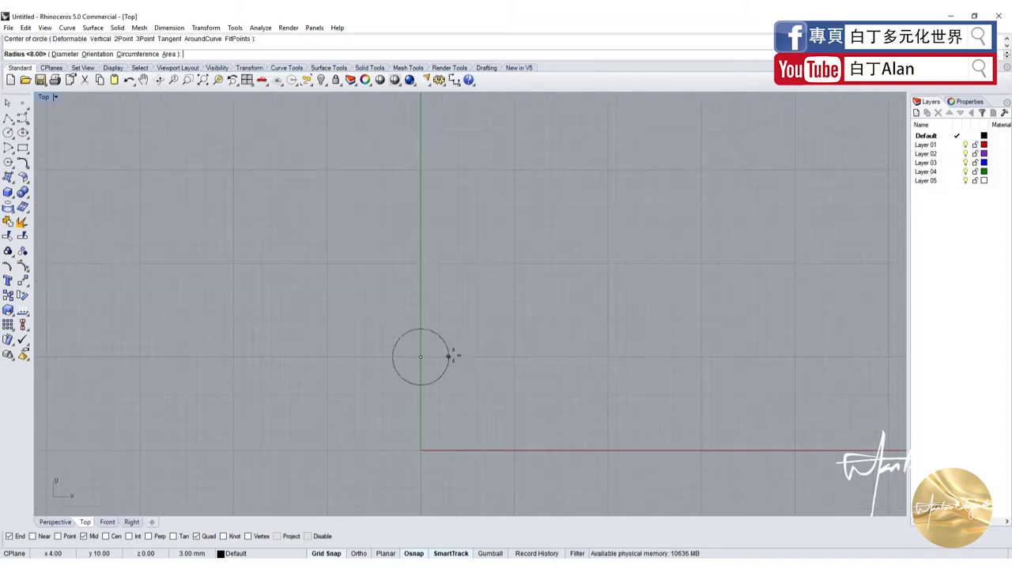
click(514, 357)
right_click(421, 168)
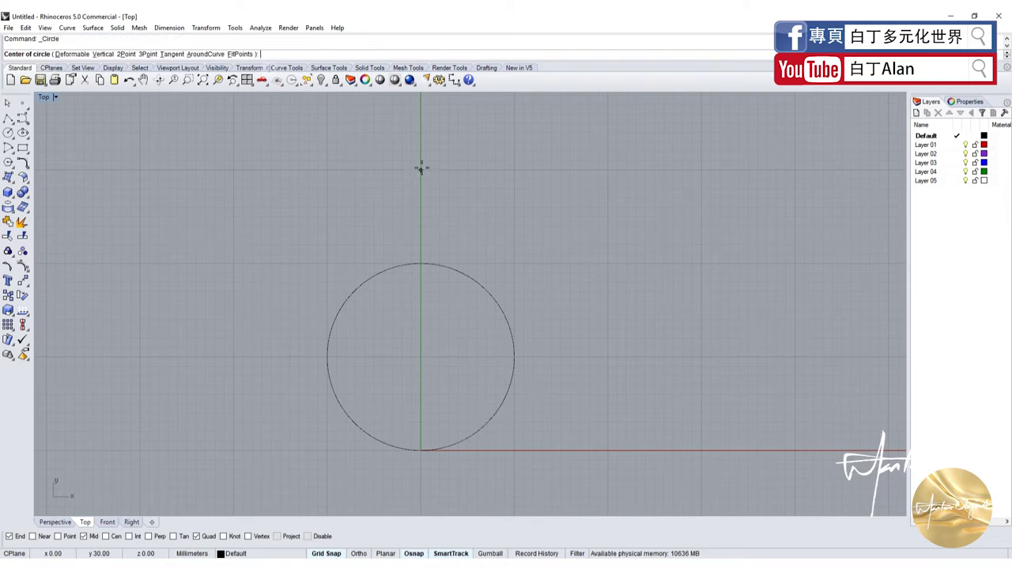
click(421, 169)
click(514, 168)
Step: Select the upper circle and bring up the array type choices
scroll(526, 286, down, 5)
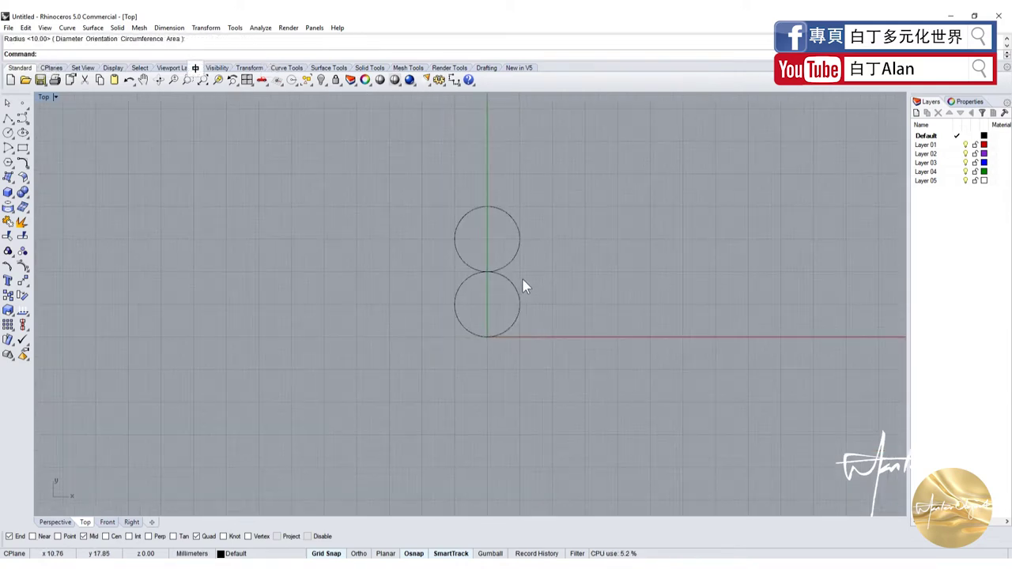
scroll(523, 286, up, 4)
click(499, 246)
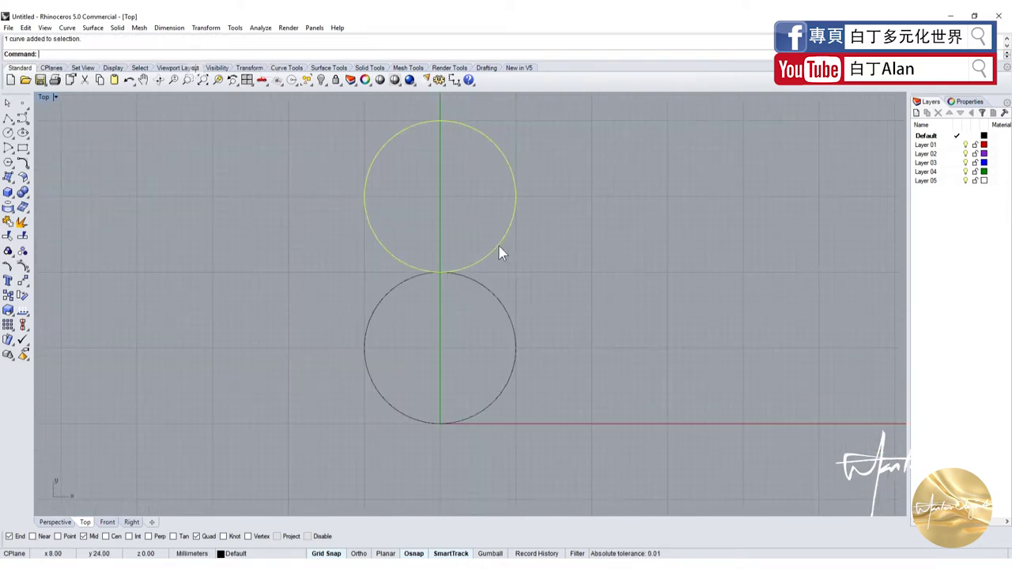
click(12, 333)
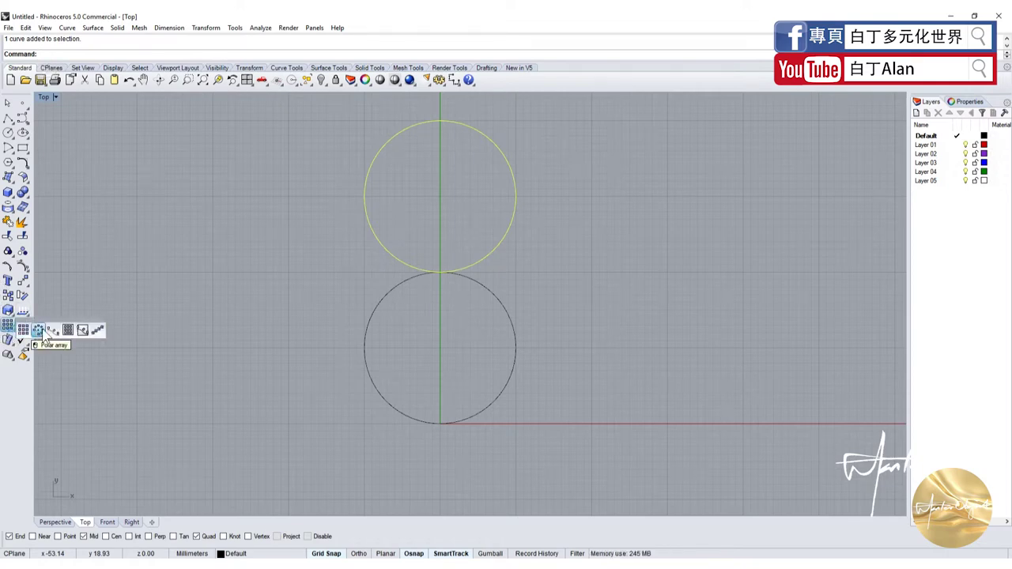
Step: Polar-array the upper circle into 6 copies around the lower circle's centre, snapped with Cen
click(43, 336)
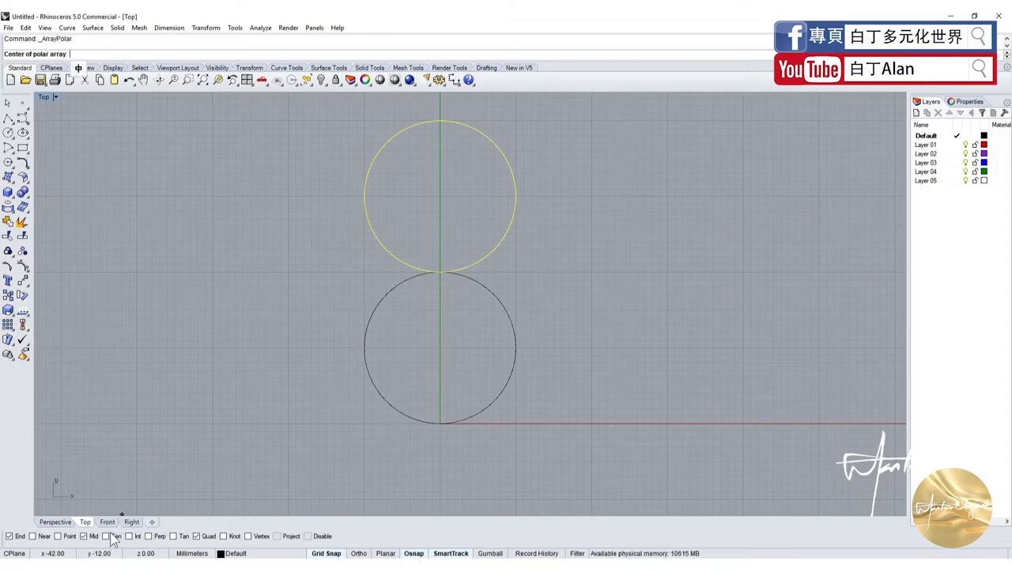
click(112, 537)
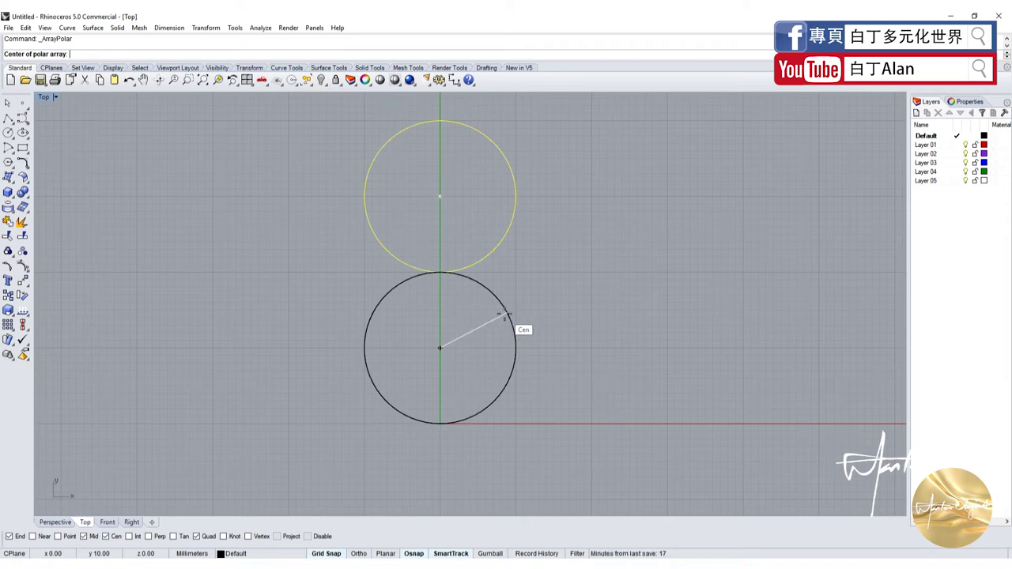
click(500, 315)
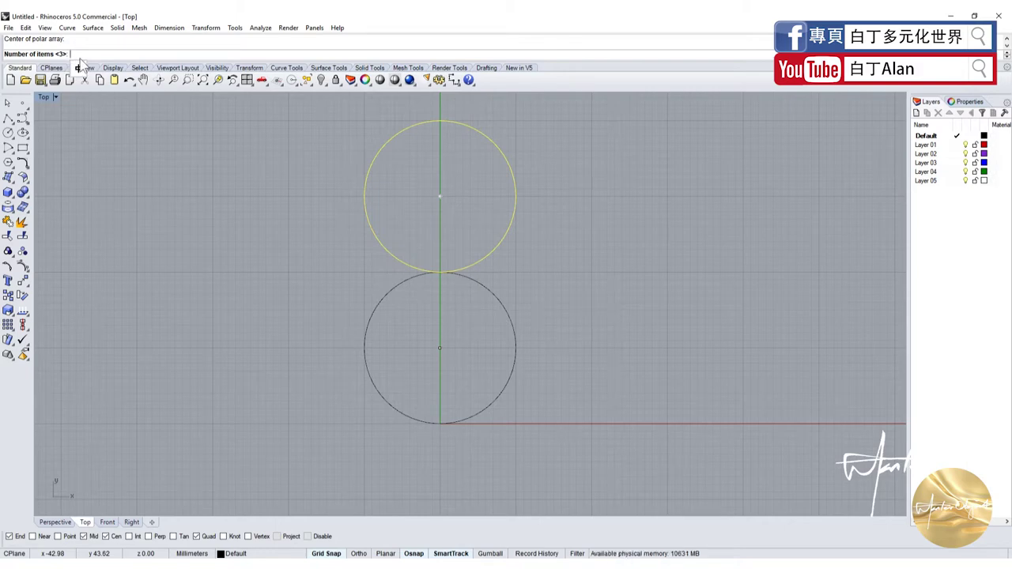
text(6)
key(Return)
key(Return)
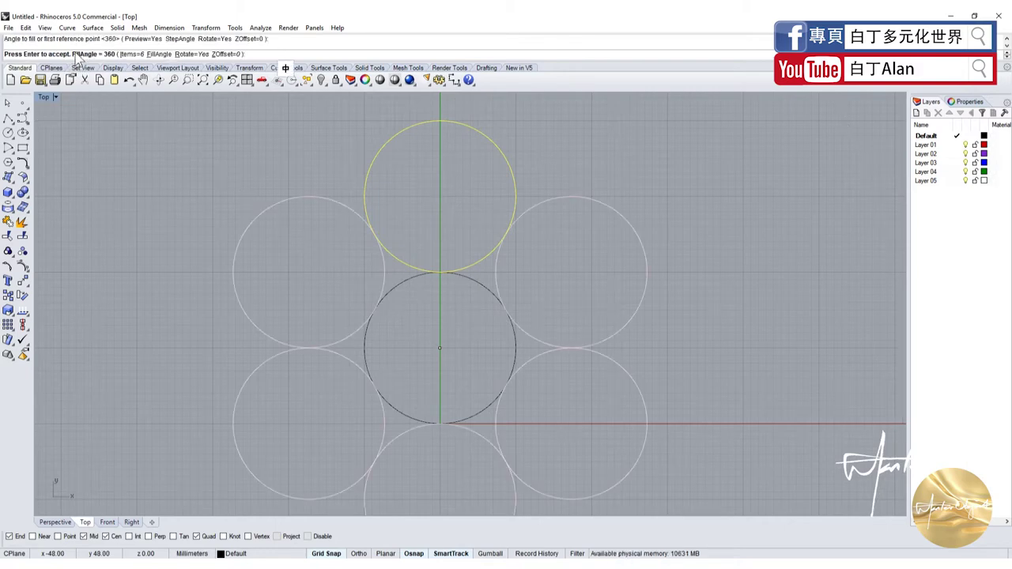
key(Return)
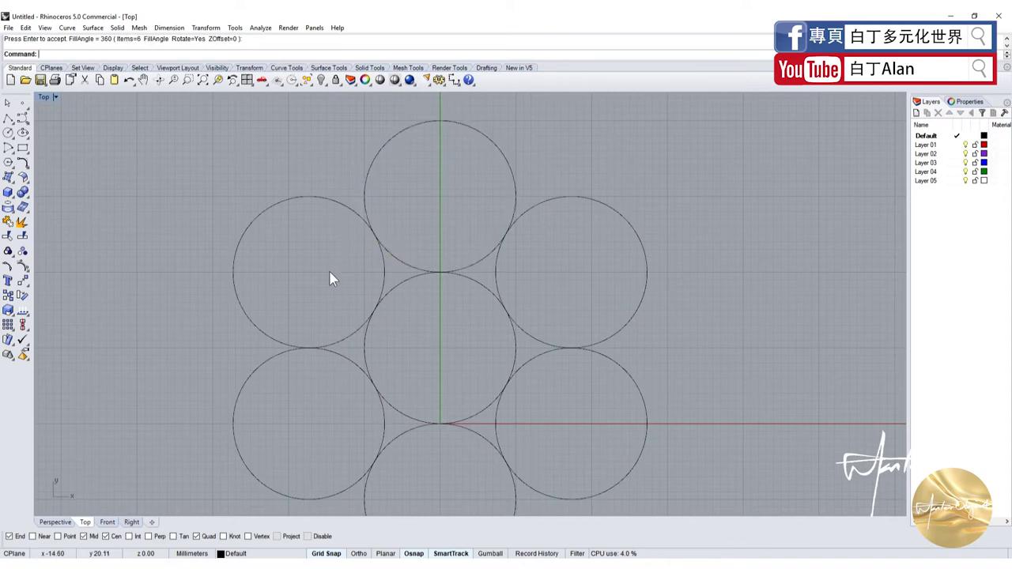
scroll(330, 273, down, 4)
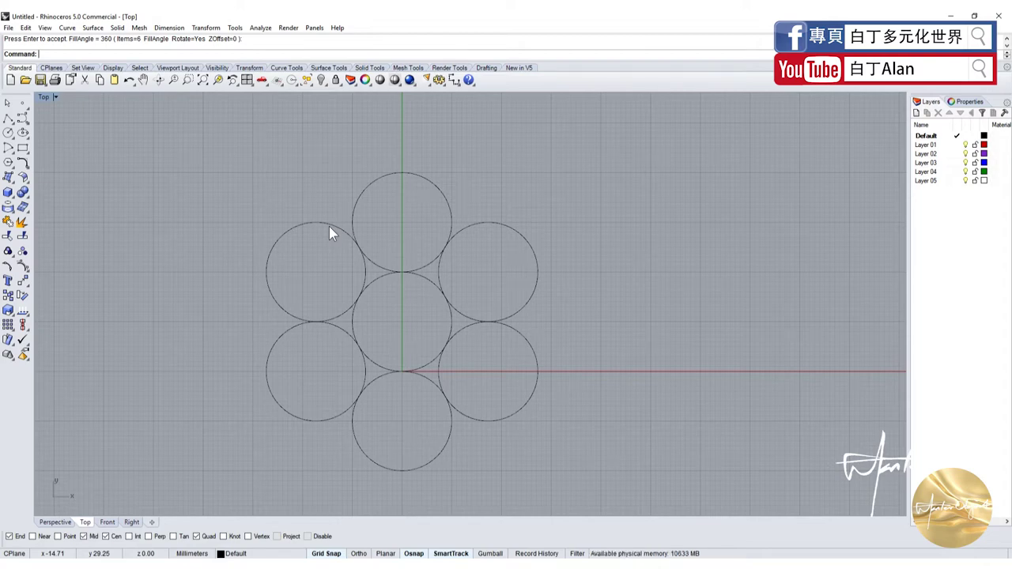
Step: Split the upper-left, upper-right and bottom circles using the top, lower-left and lower-right circles as cutters
click(371, 282)
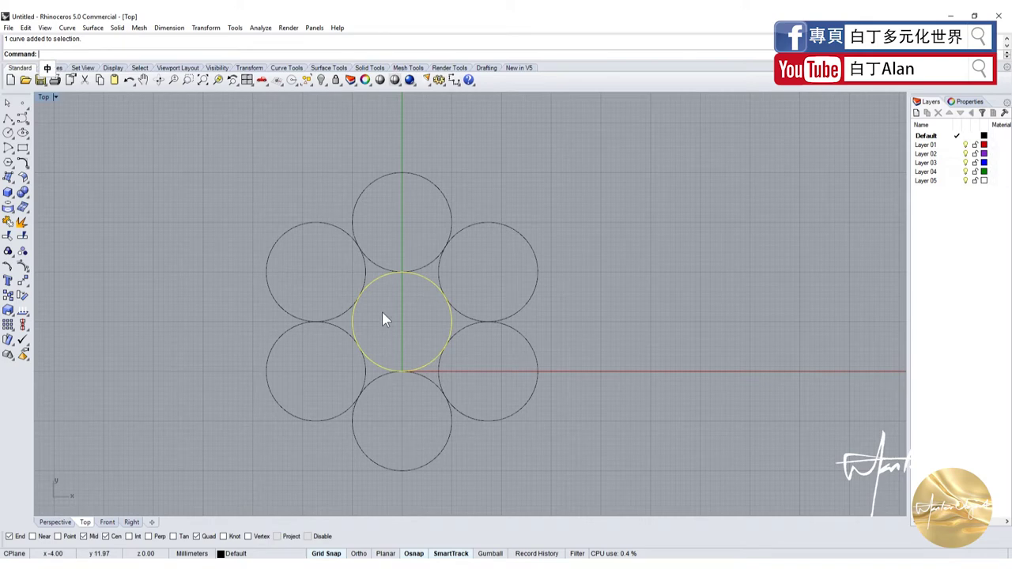
click(366, 269)
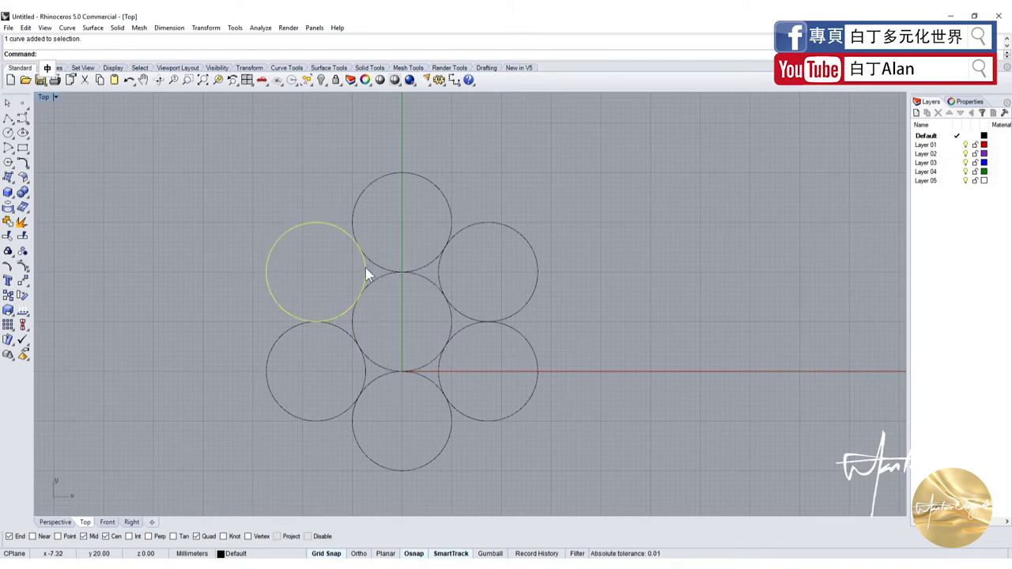
shift+click(464, 315)
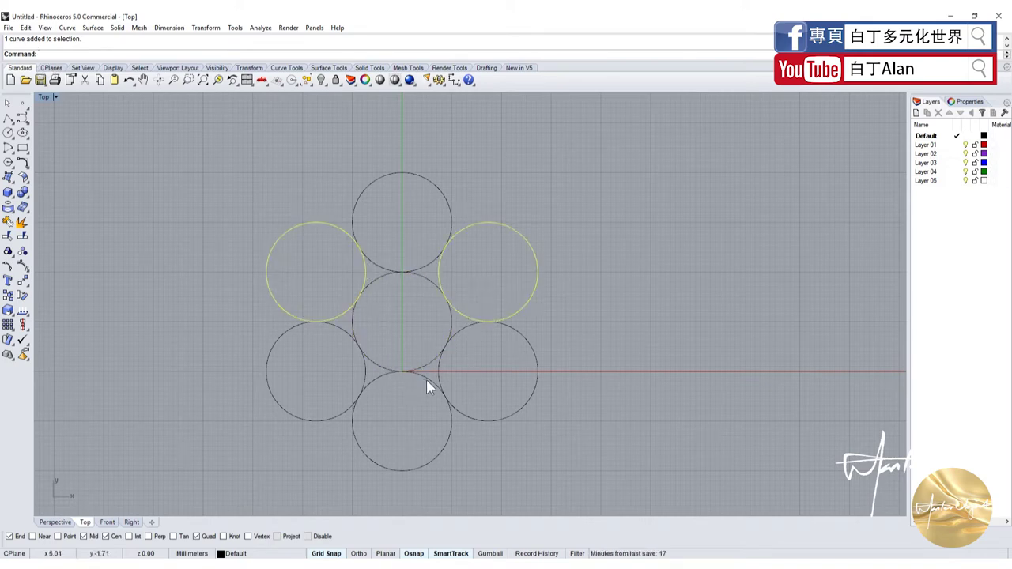
shift+click(426, 380)
click(23, 236)
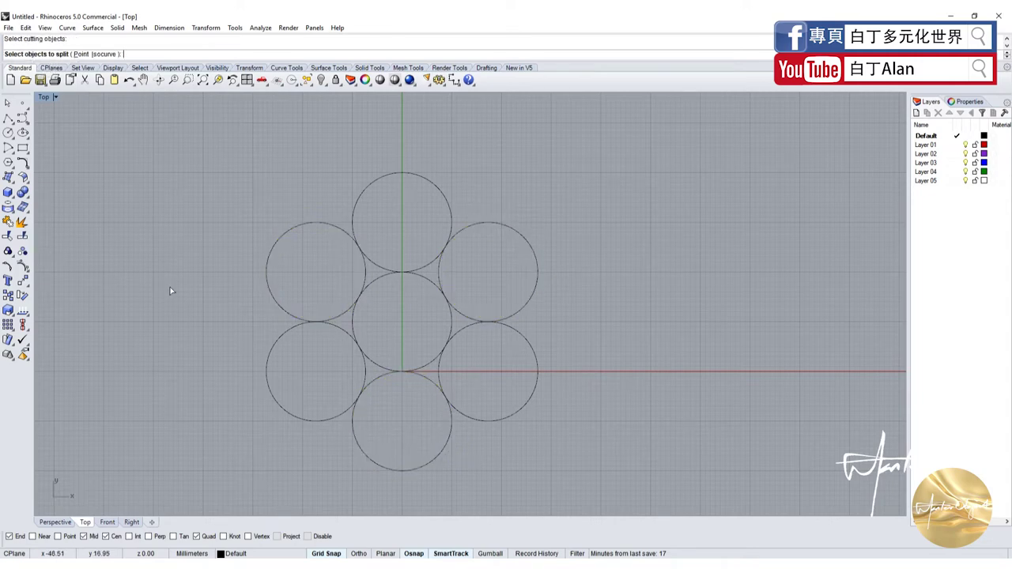
click(287, 309)
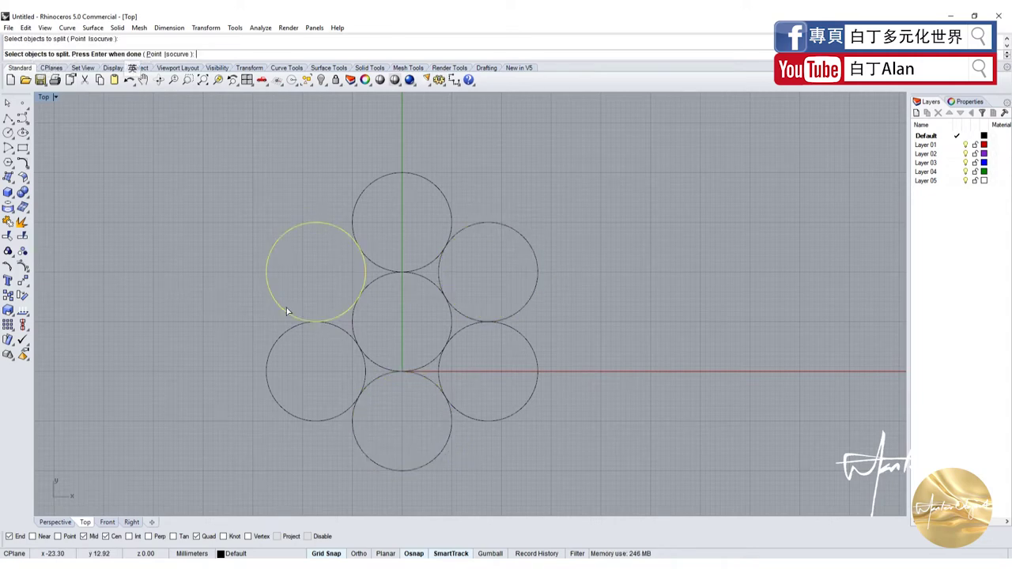
click(462, 320)
click(450, 432)
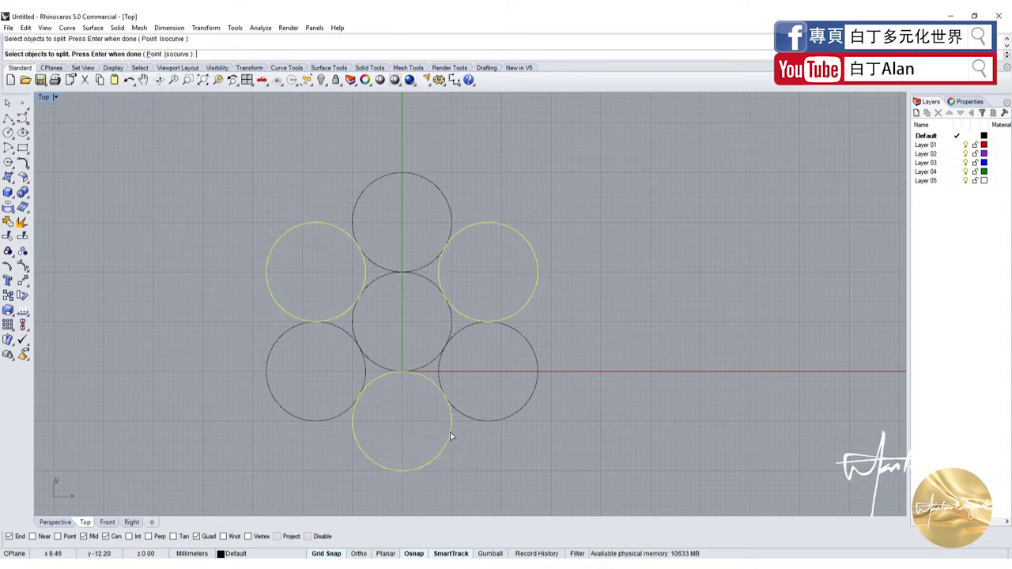
key(Return)
click(470, 419)
click(339, 328)
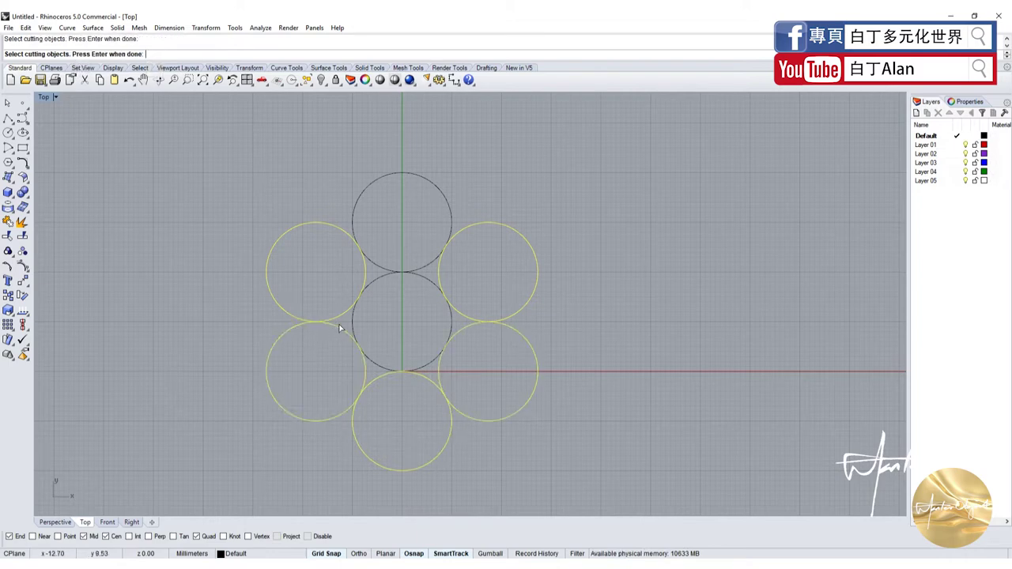
click(378, 269)
key(Return)
Step: Inspect the split arcs, start and cancel a Trim, then select the bottom circle
click(375, 266)
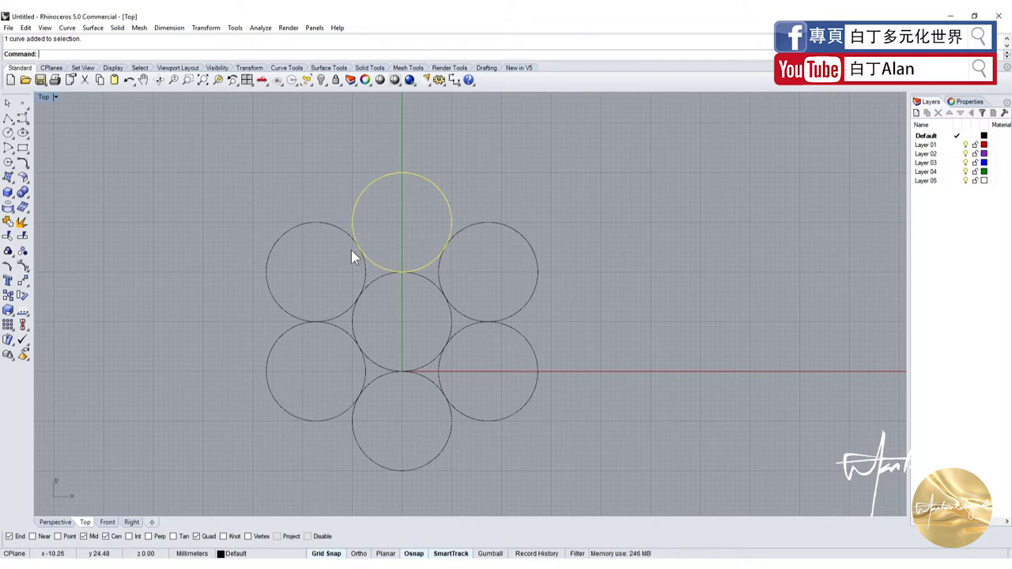
click(369, 271)
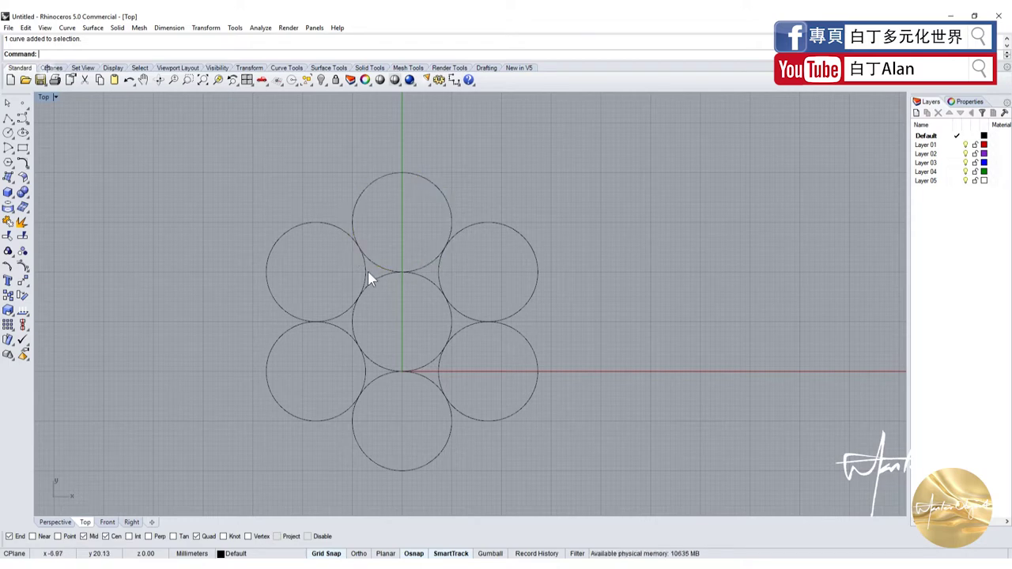
click(361, 280)
click(441, 282)
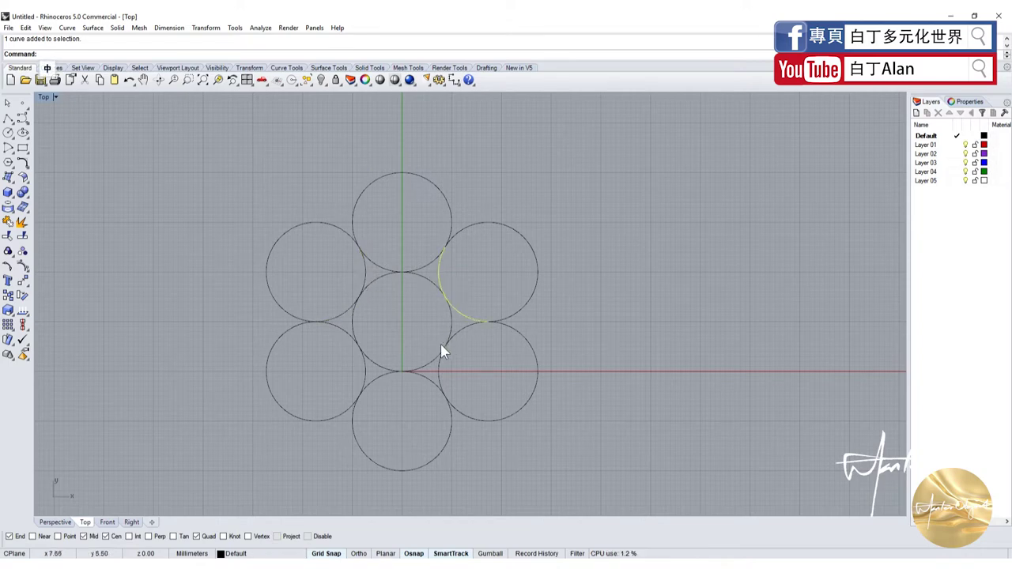
key(Escape)
click(449, 199)
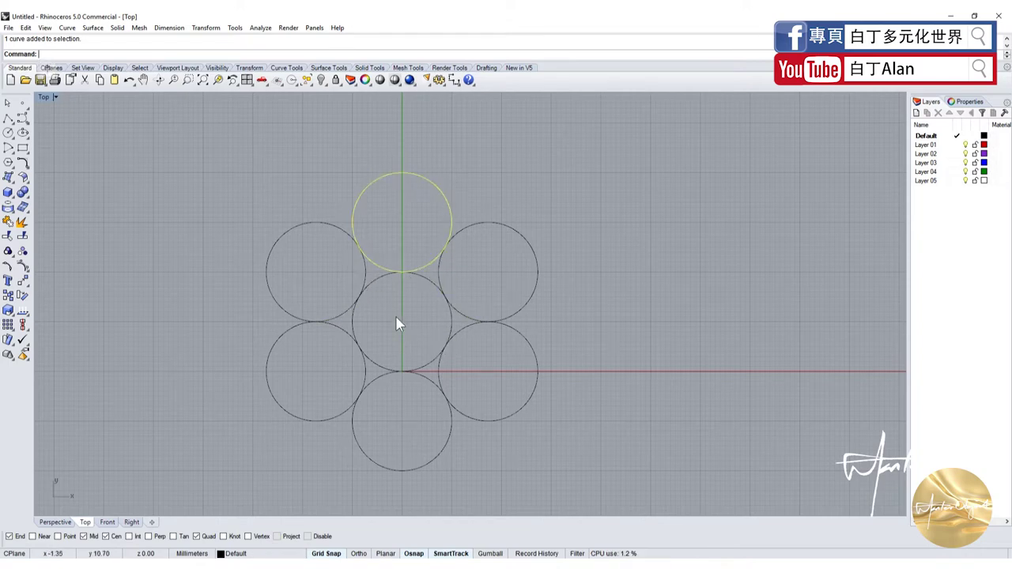
shift+click(350, 337)
shift+click(464, 329)
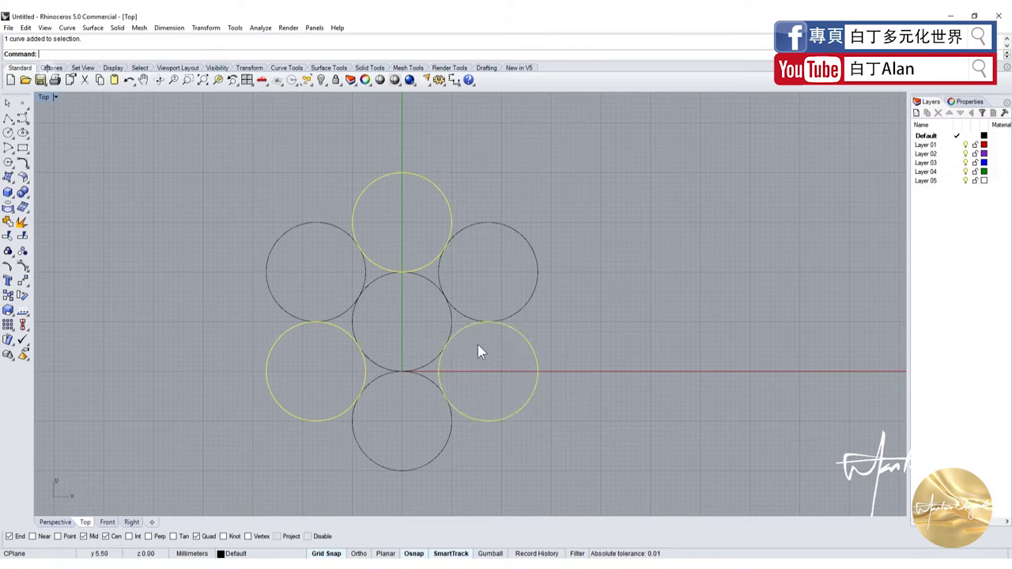
key(Return)
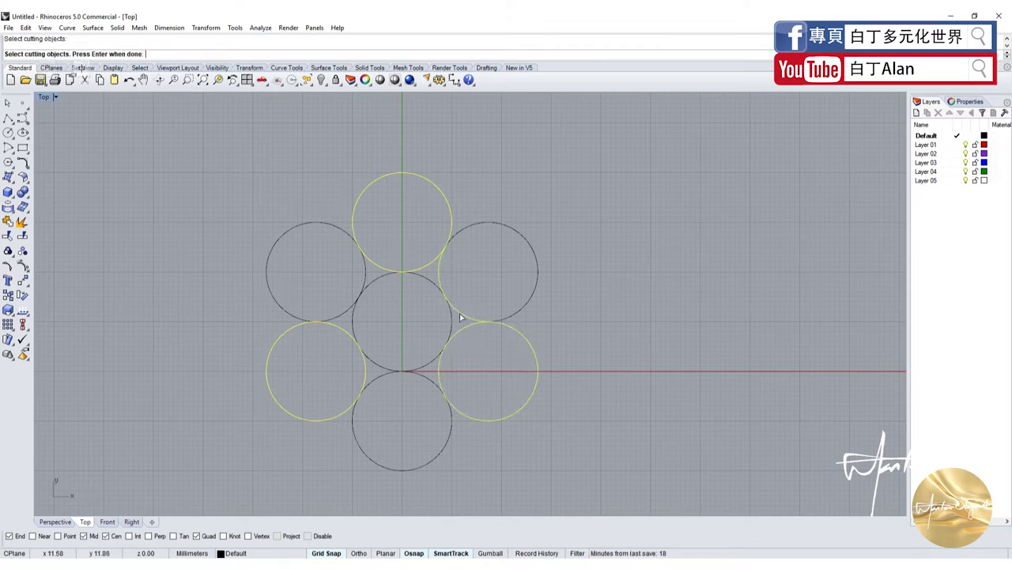
key(Escape)
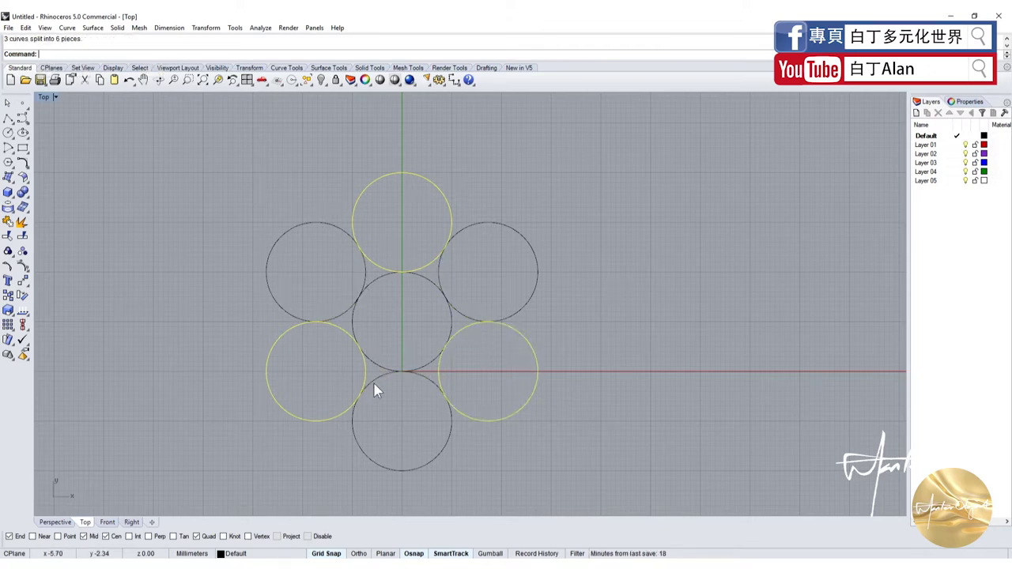
key(Escape)
click(439, 453)
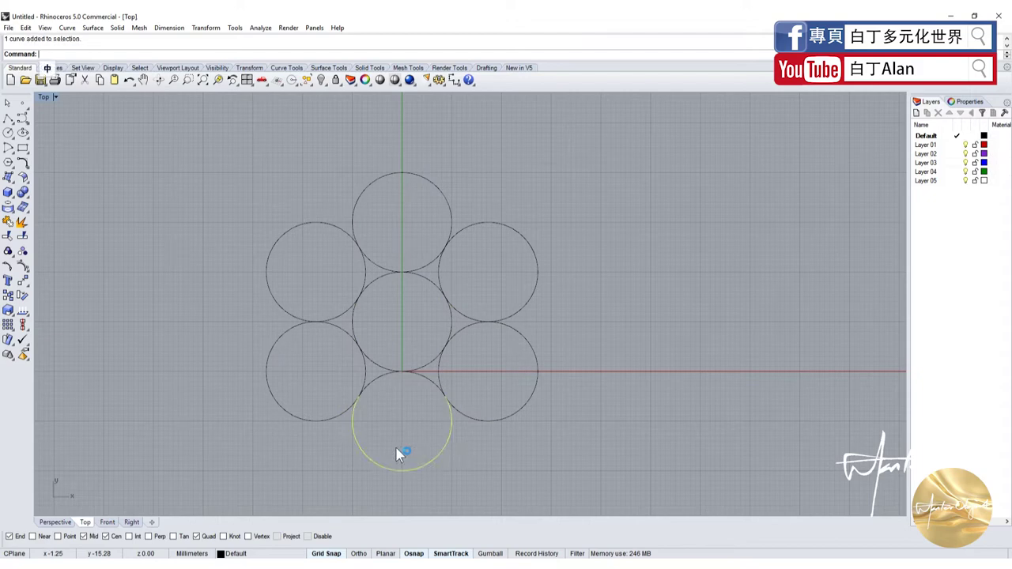
Step: Delete the leftover bottom, upper-left, upper-right and centre circles
key(Delete)
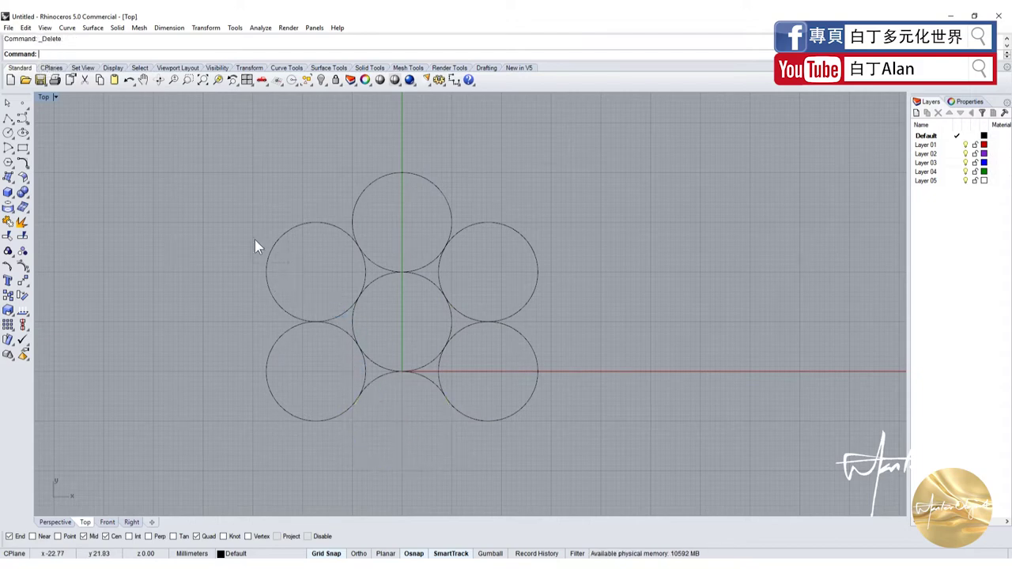
click(269, 253)
key(Delete)
click(529, 301)
key(Delete)
click(451, 313)
key(Delete)
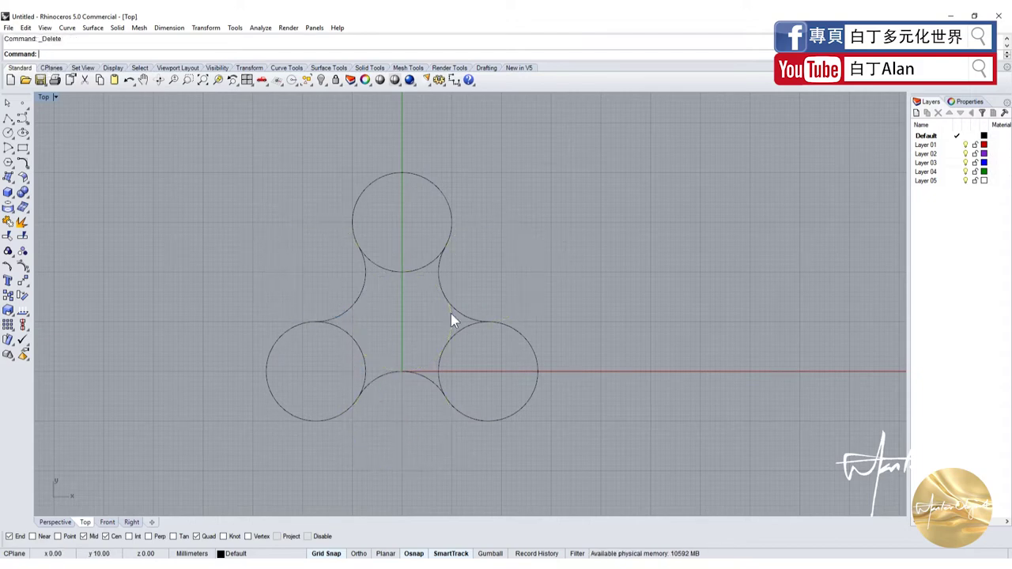
scroll(451, 319, up, 2)
click(384, 263)
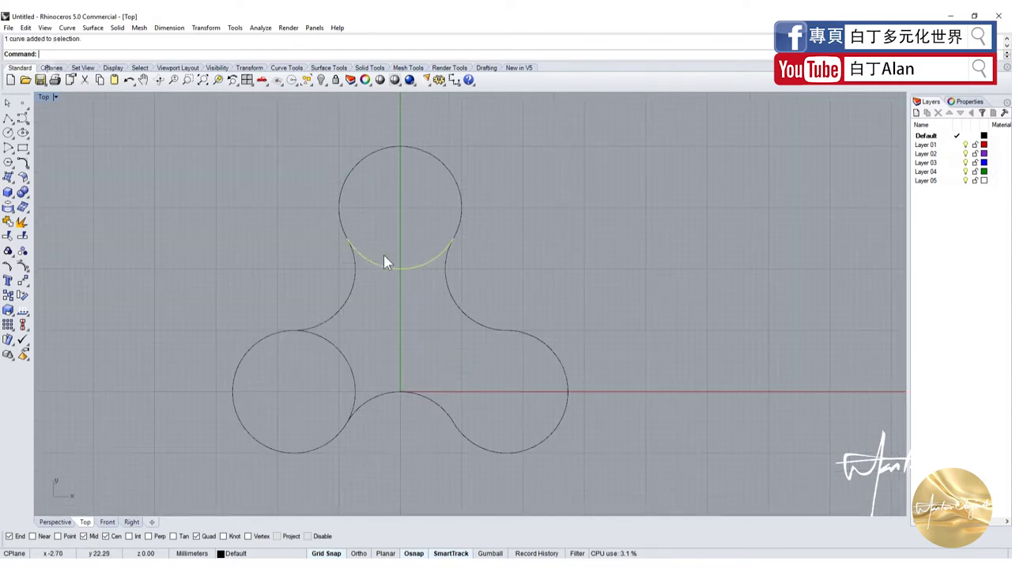
key(Escape)
Step: Join the six remaining arcs into one closed outline and restore the four-view layout
scroll(332, 282, down, 2)
scroll(332, 282, down, 1)
drag(228, 198, 433, 402)
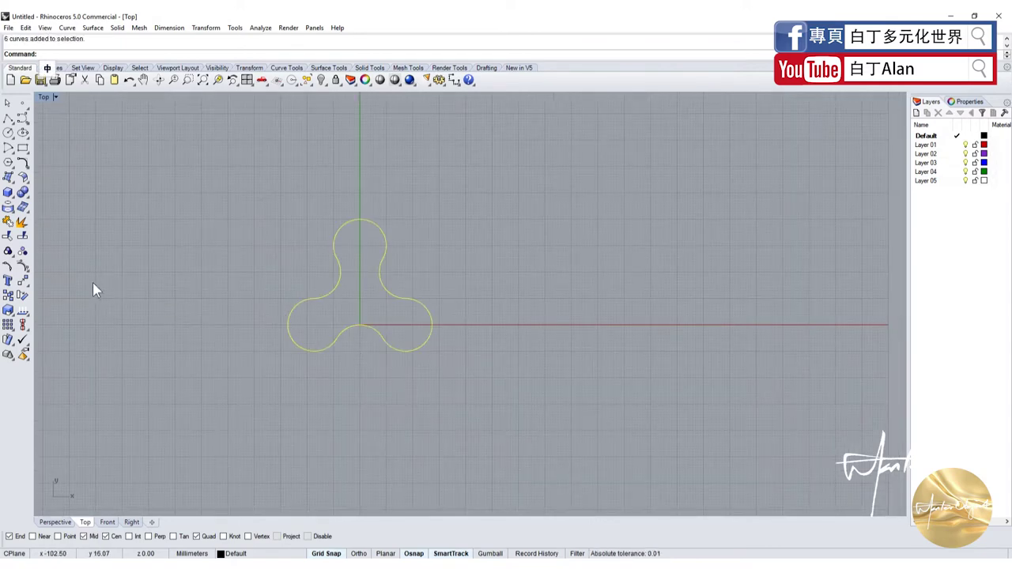
click(8, 235)
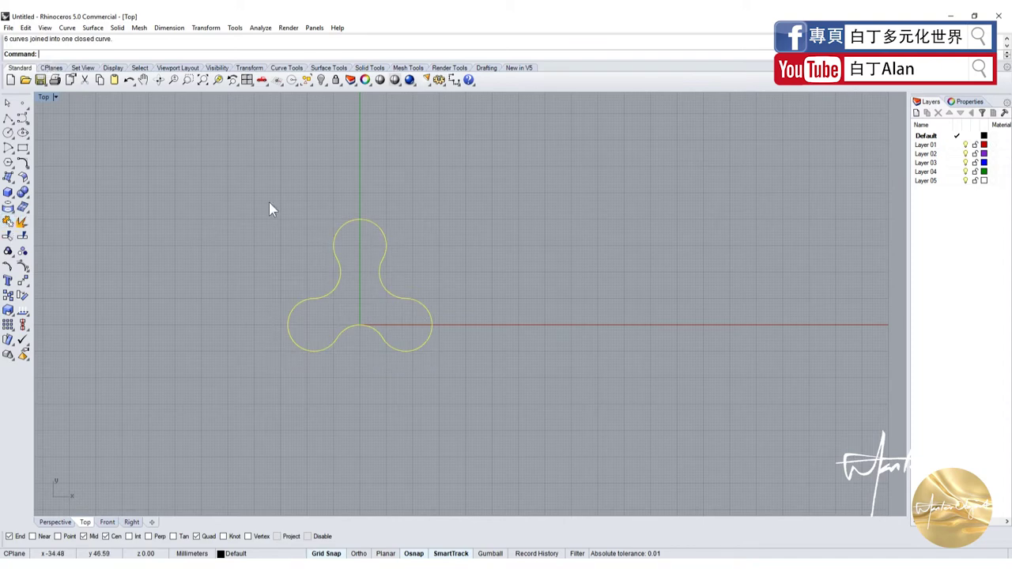
key(Escape)
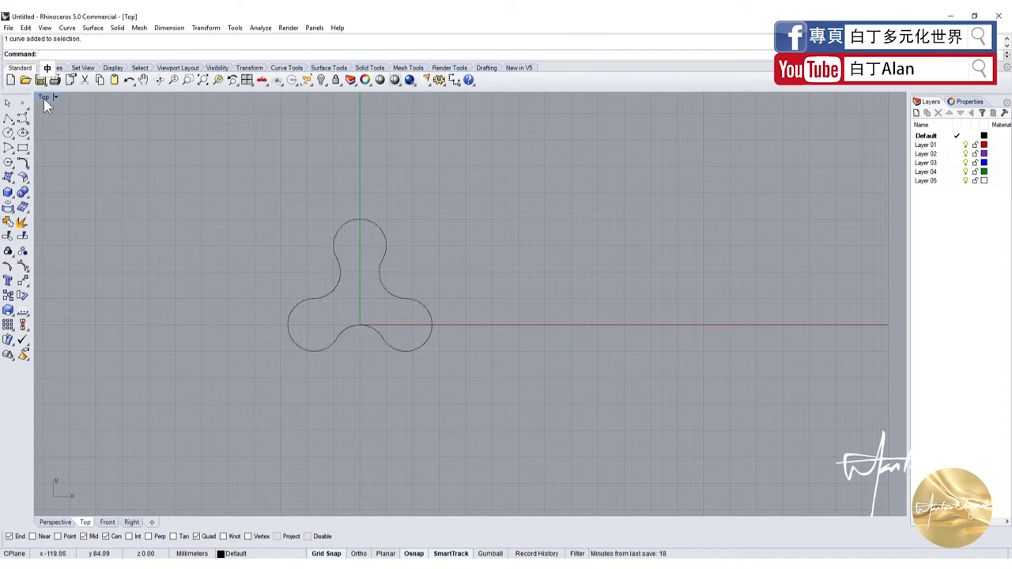
double_click(45, 99)
Step: Extrude the closed outline into a solid at the default 1.5 thickness on both sides
click(233, 210)
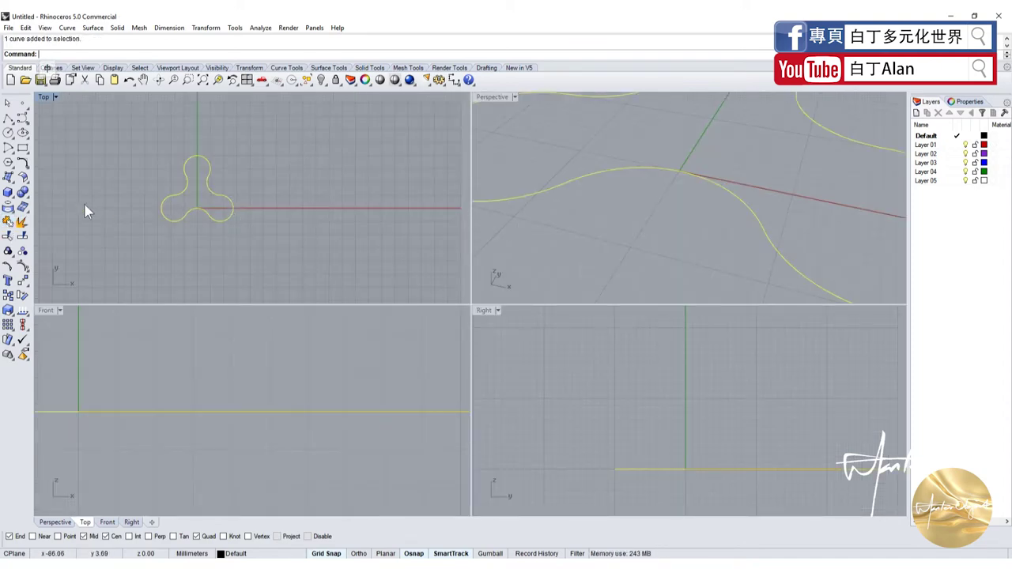
click(8, 193)
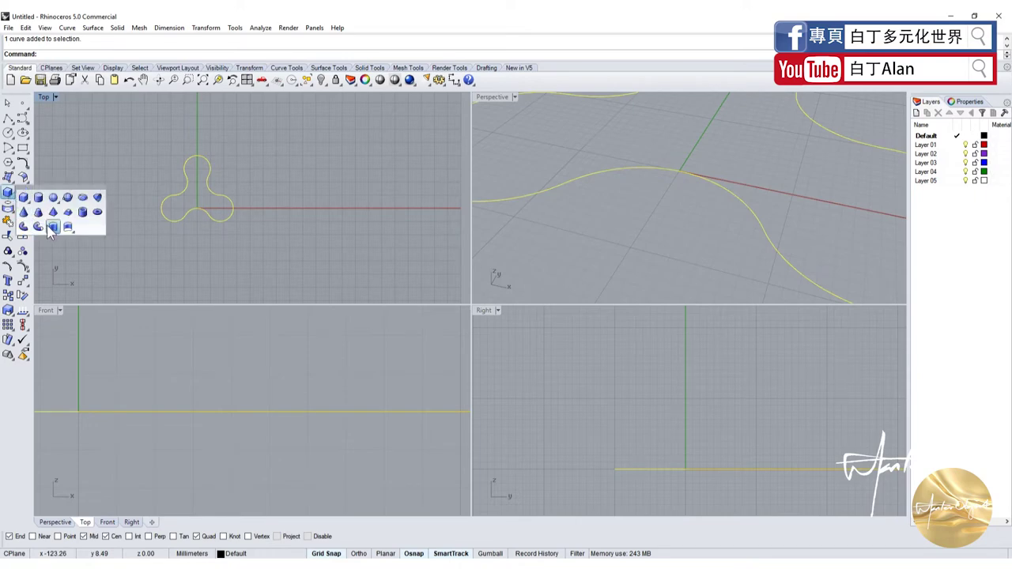
click(52, 227)
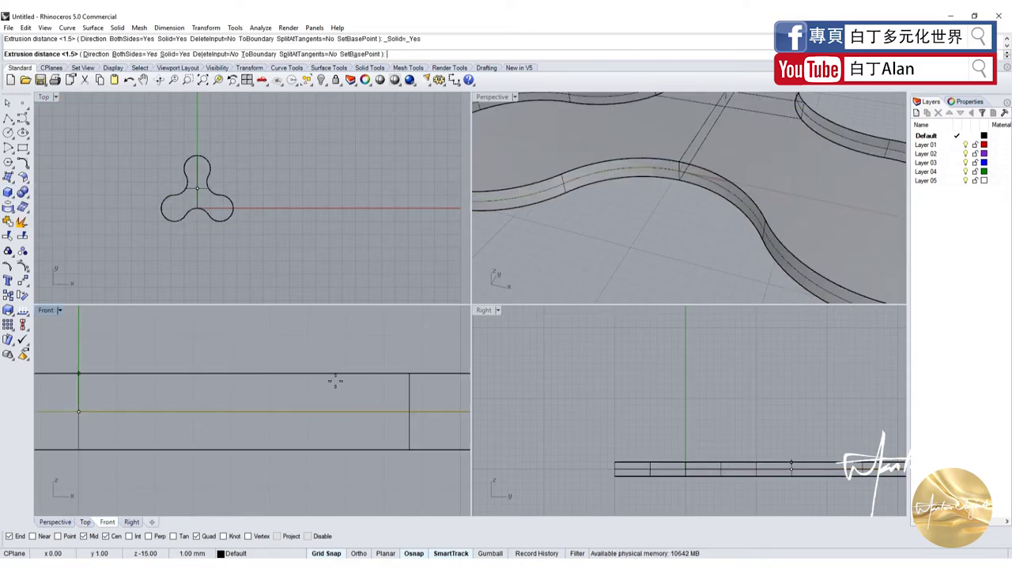
key(Return)
scroll(361, 368, down, 1)
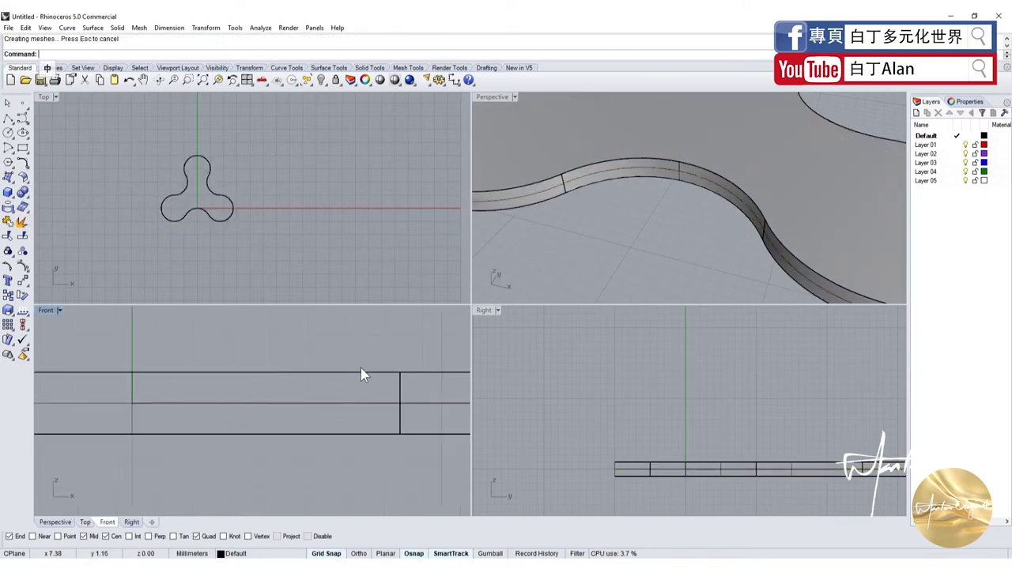
scroll(361, 367, down, 1)
scroll(361, 380, down, 3)
scroll(395, 356, down, 2)
scroll(627, 216, down, 5)
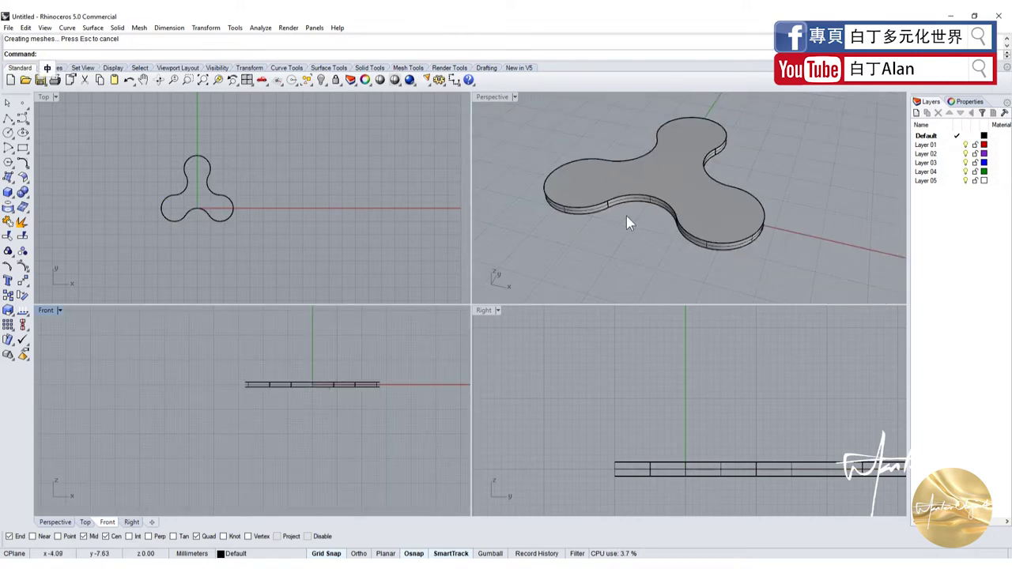
click(24, 195)
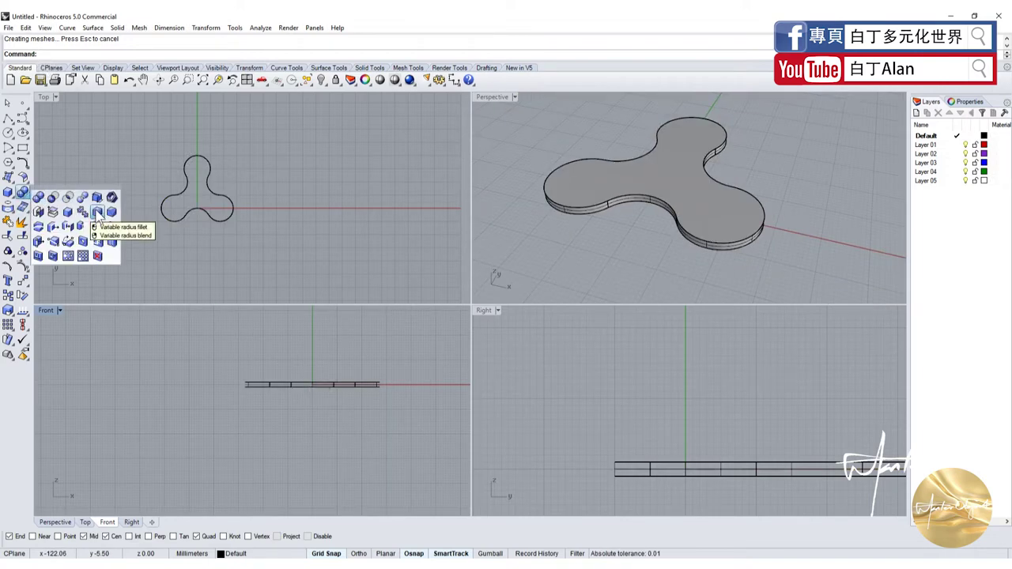
Step: Fillet the body's edges with radius 0.5, window-selecting them in the Right view
click(97, 213)
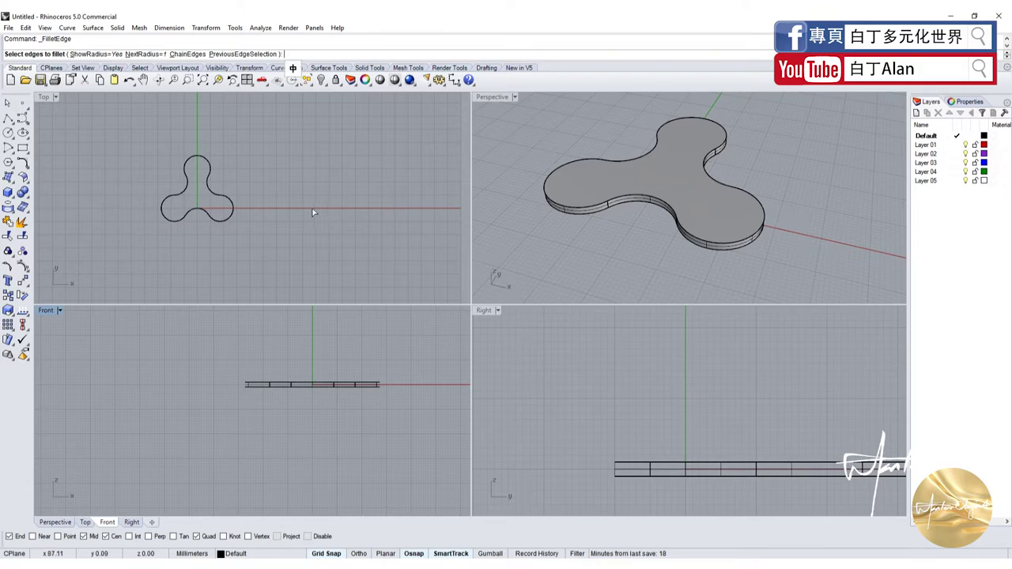
text(0)
text(.5)
key(Return)
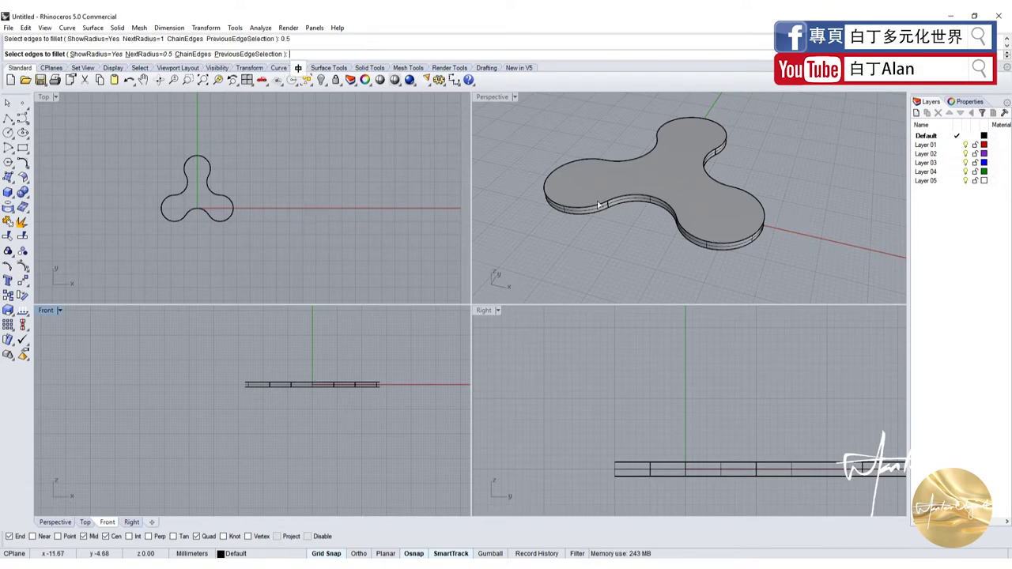
click(599, 204)
scroll(589, 399, down, 5)
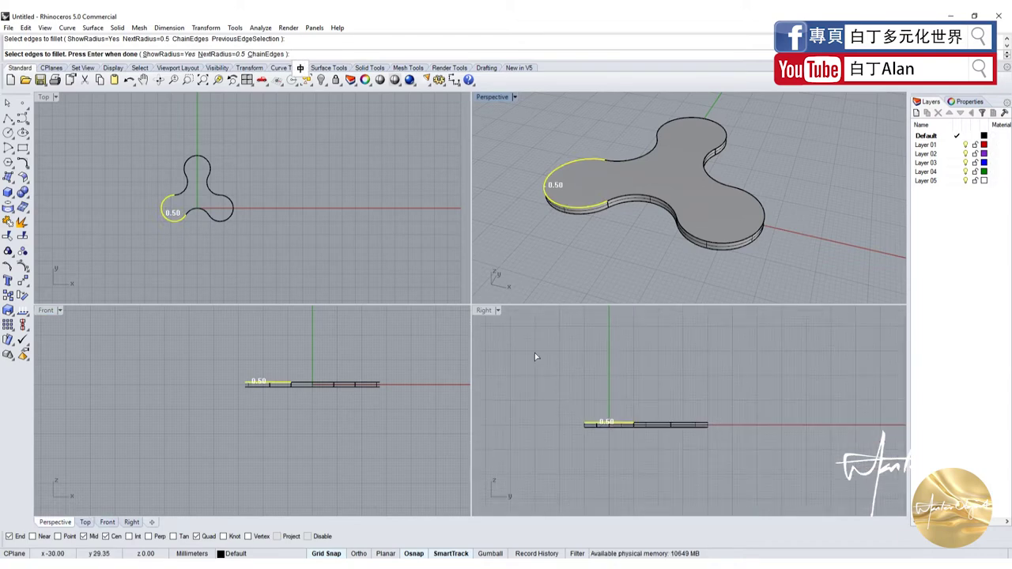
drag(662, 427, 723, 429)
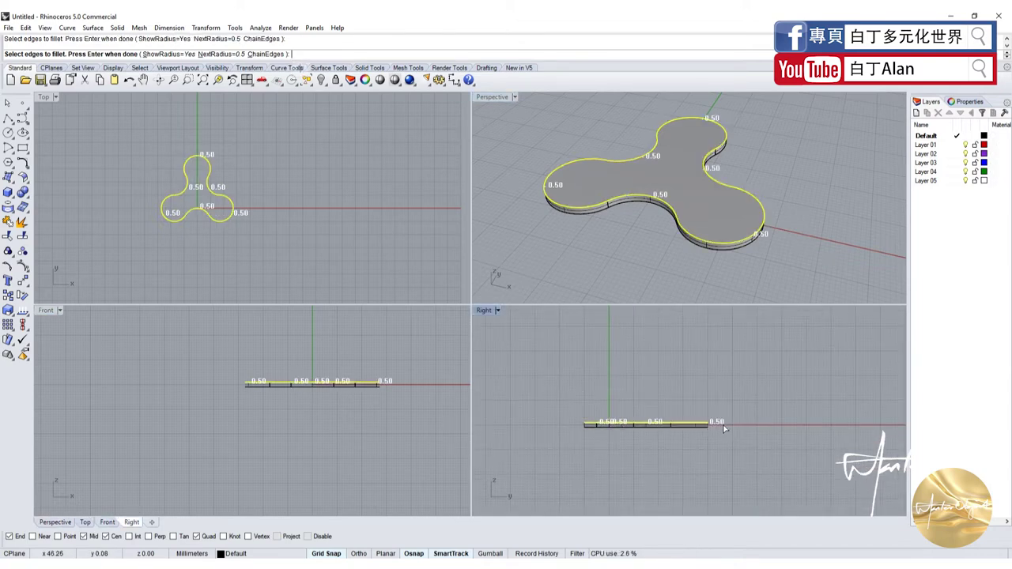
key(Return)
key(Return)
key(Return)
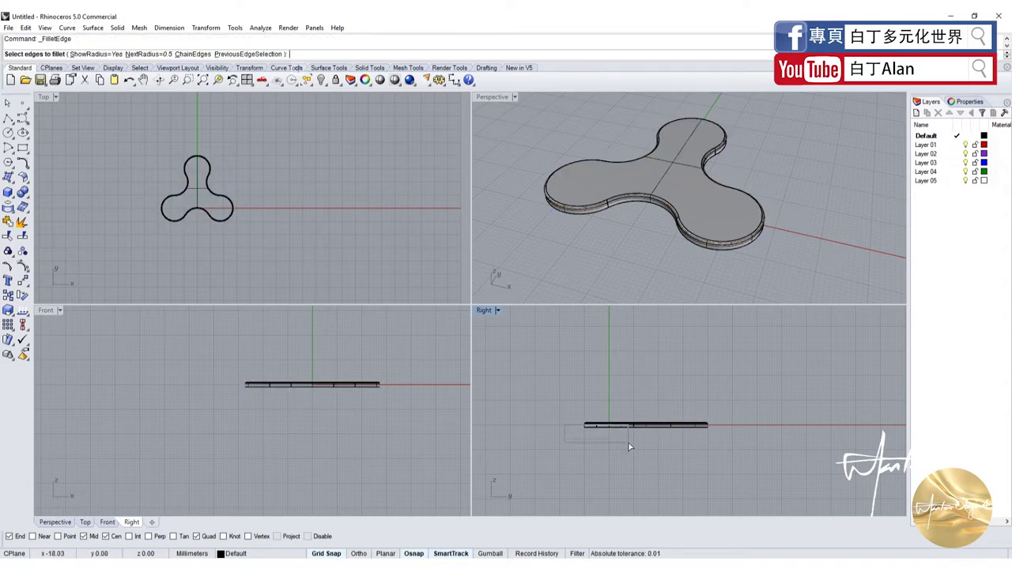
drag(566, 424, 736, 455)
key(Return)
key(Return)
Step: Maximize the Perspective view and orbit to see the body edge-on
scroll(636, 224, up, 5)
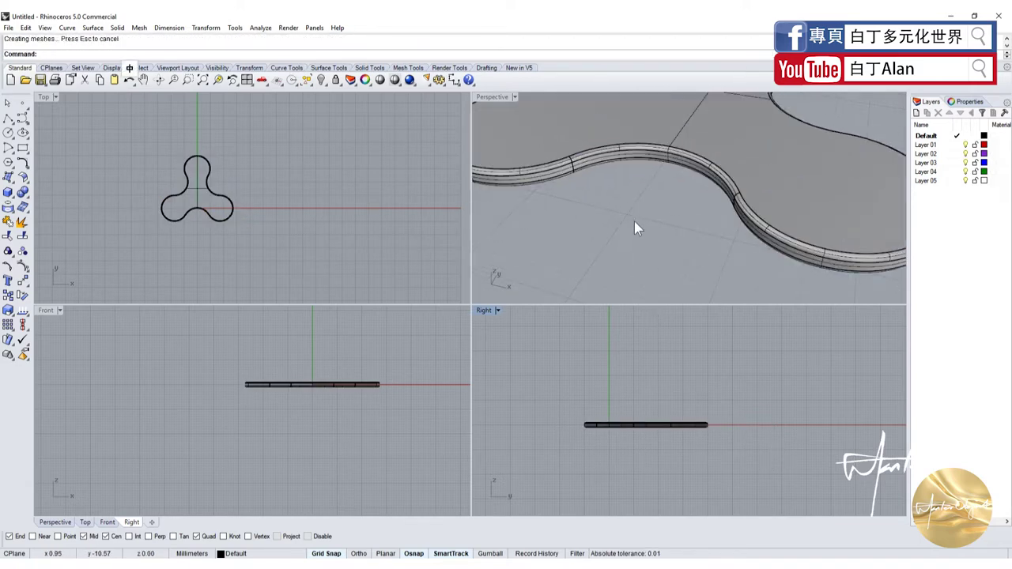
double_click(492, 96)
scroll(511, 331, down, 5)
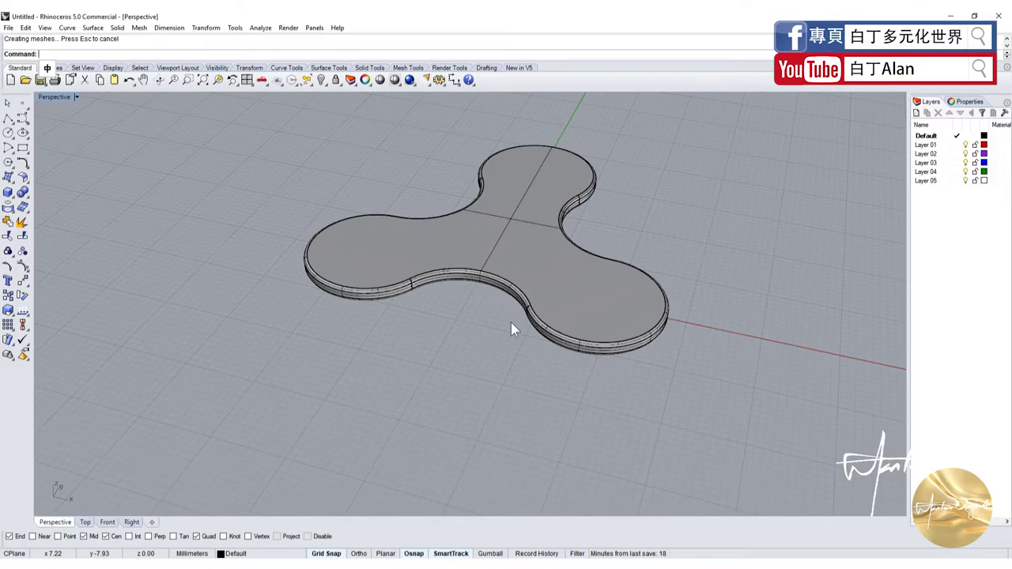
scroll(417, 278, up, 2)
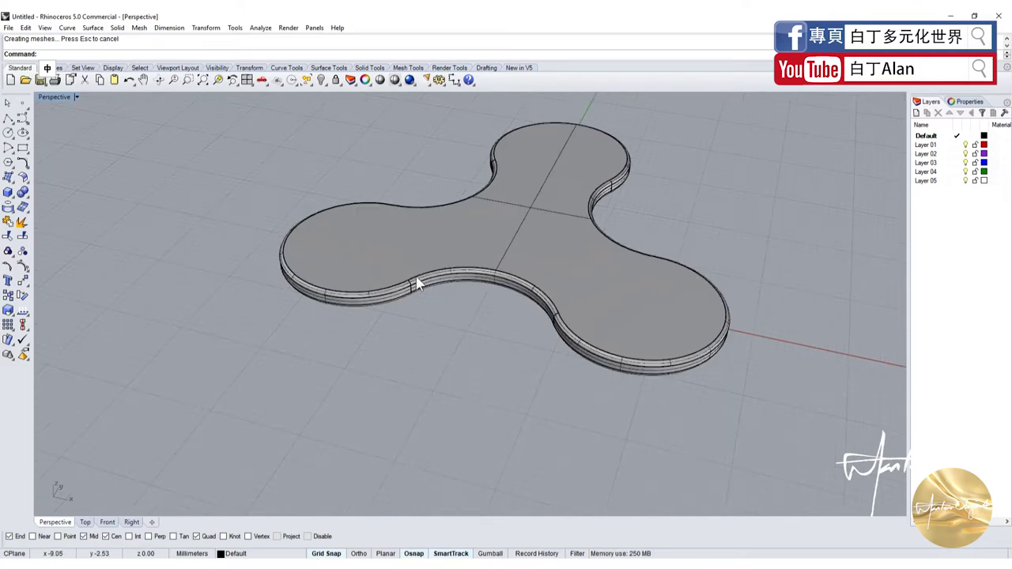
right_drag(496, 308, 744, 292)
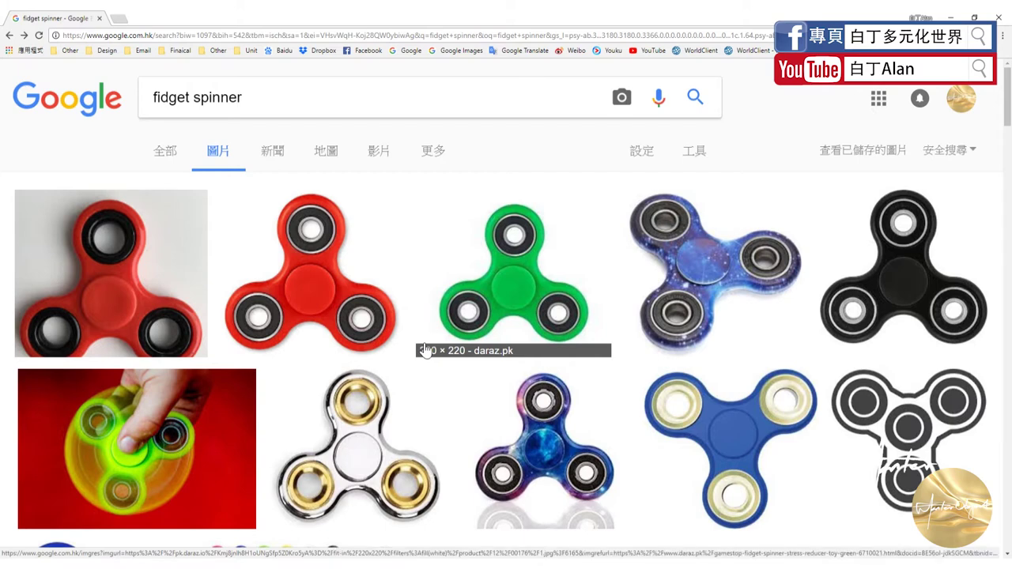
Step: Preview several spinner images, ending on the blue galaxy-patterned spinner
click(660, 337)
click(529, 107)
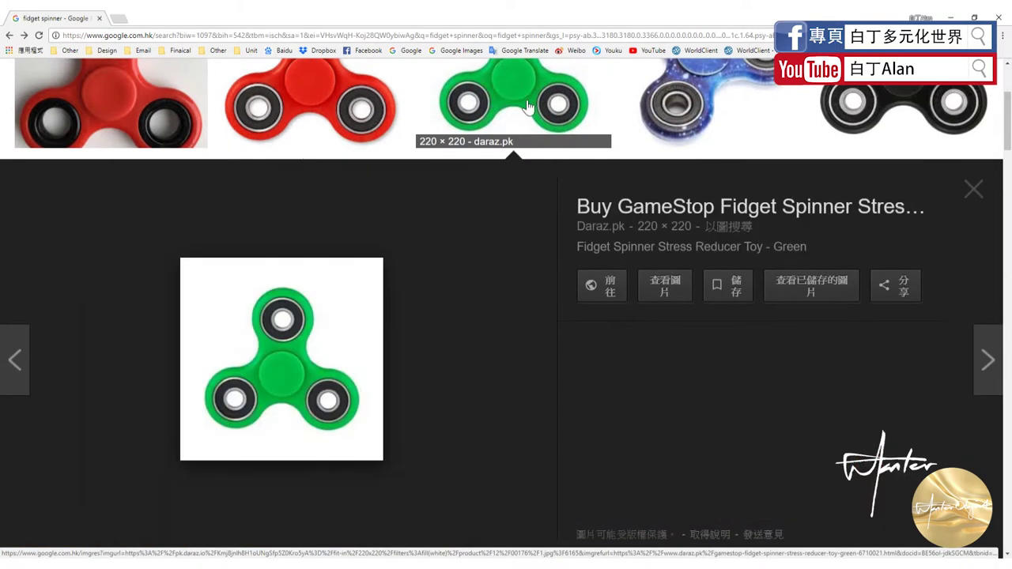
click(696, 103)
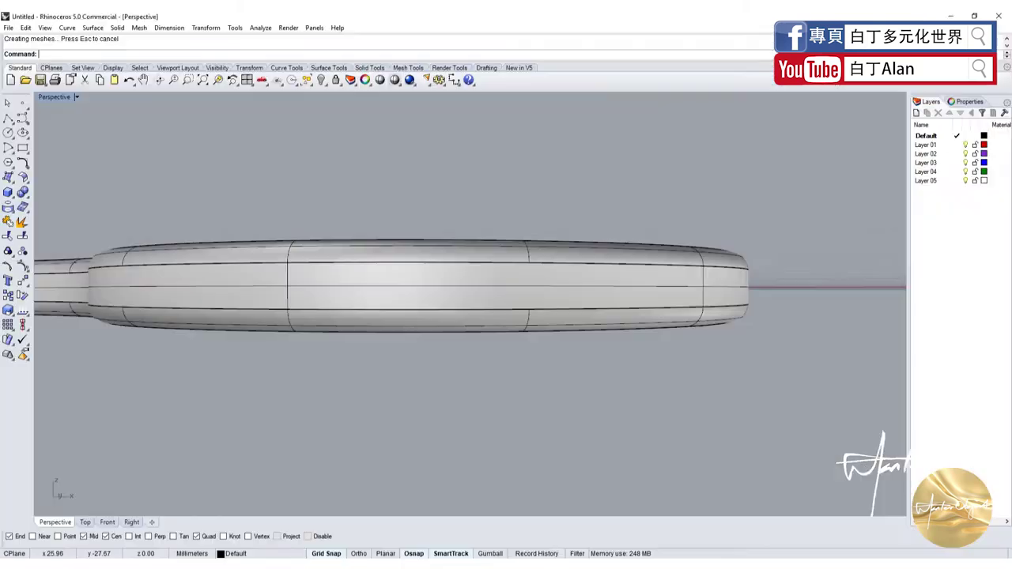
Step: Delete the solid spinner body, leaving only the three-lobed outline
click(382, 294)
key(Delete)
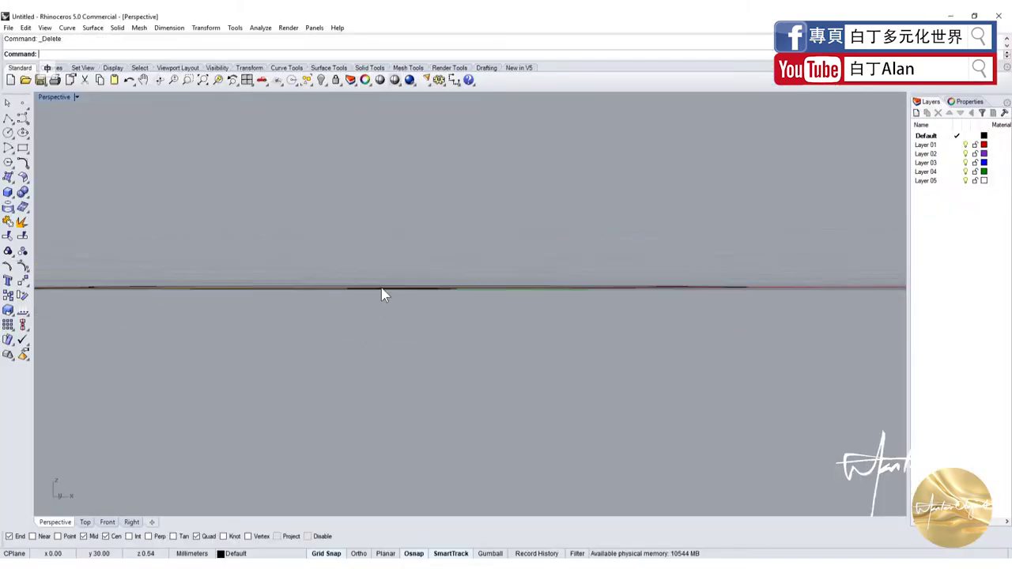
mouse_move(435, 292)
right_down()
mouse_move(444, 367)
mouse_move(383, 331)
right_up()
scroll(382, 331, up, 5)
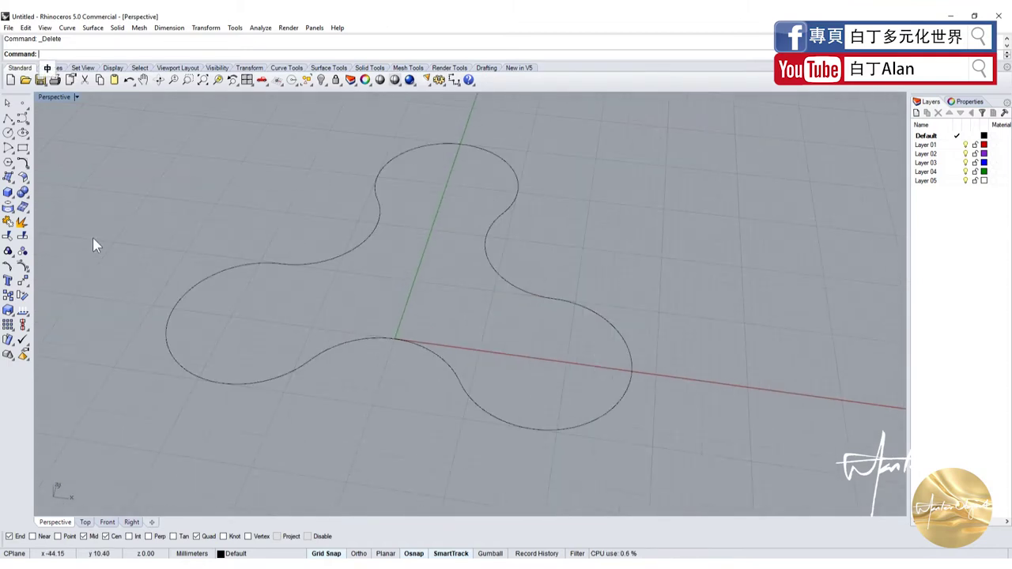
Step: Draw an upright circle at the top lobe's tip and move it so its edge meets the outline
click(7, 132)
scroll(417, 298, up, 2)
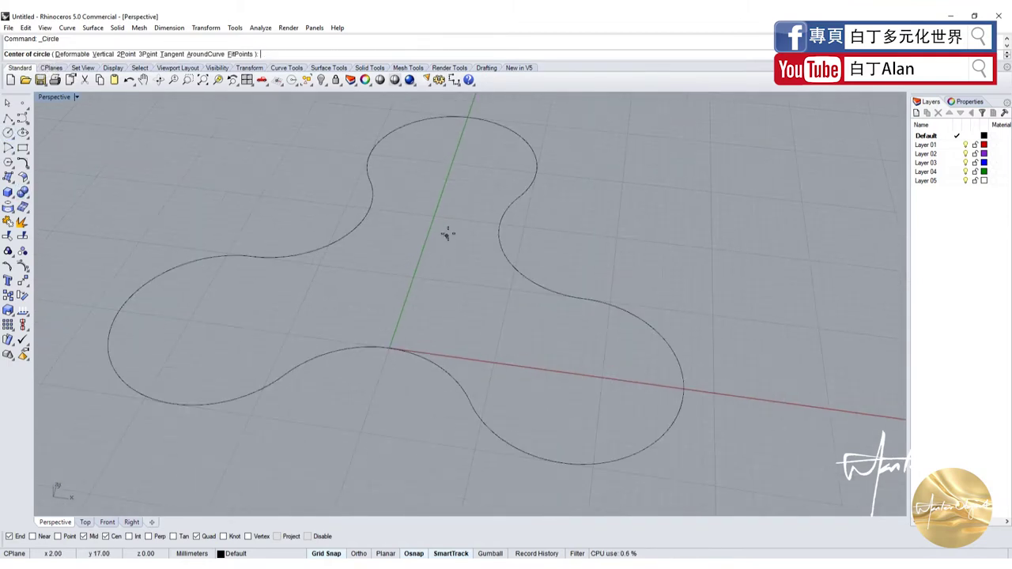
click(466, 118)
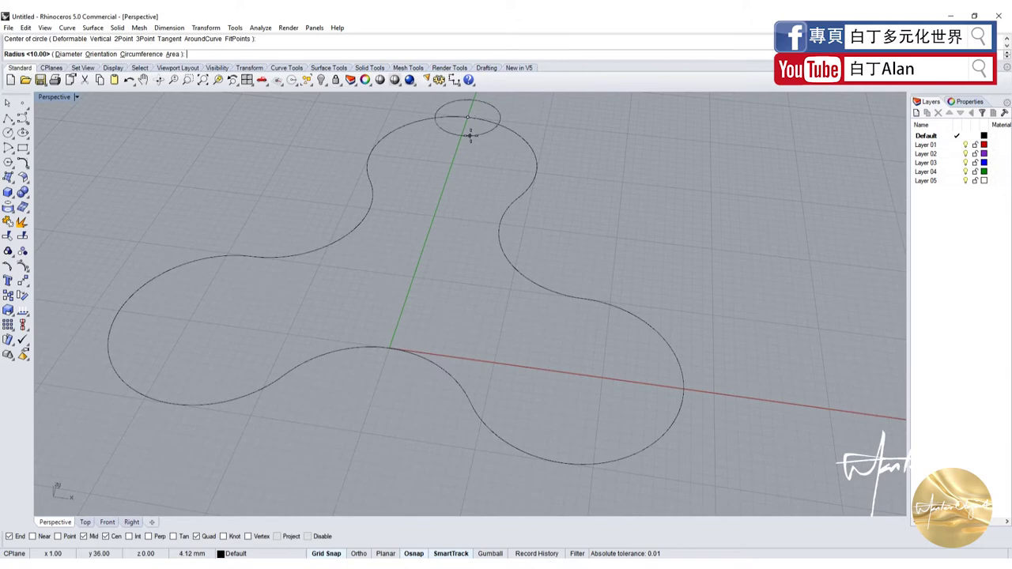
double_click(64, 97)
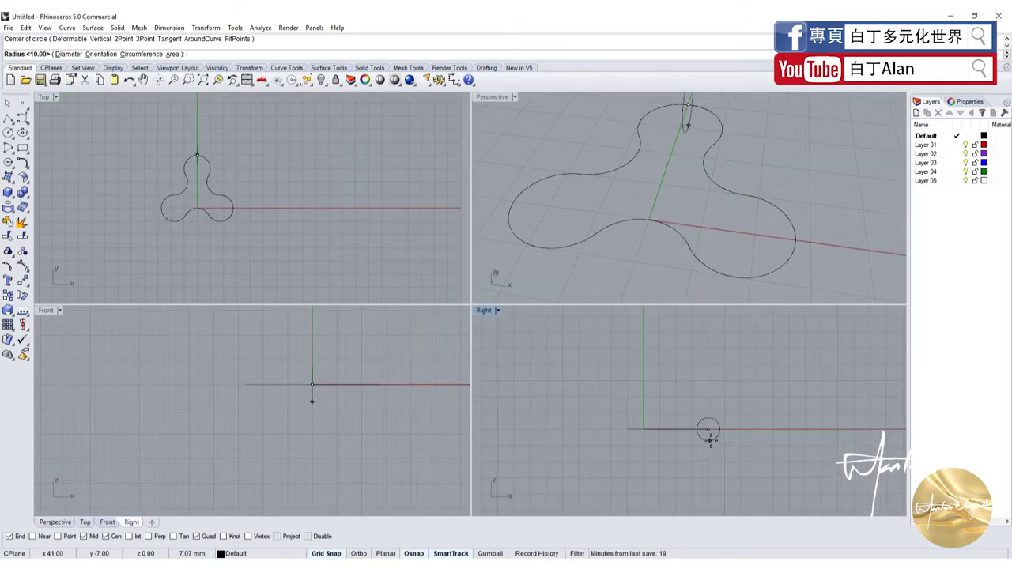
scroll(708, 405, up, 1)
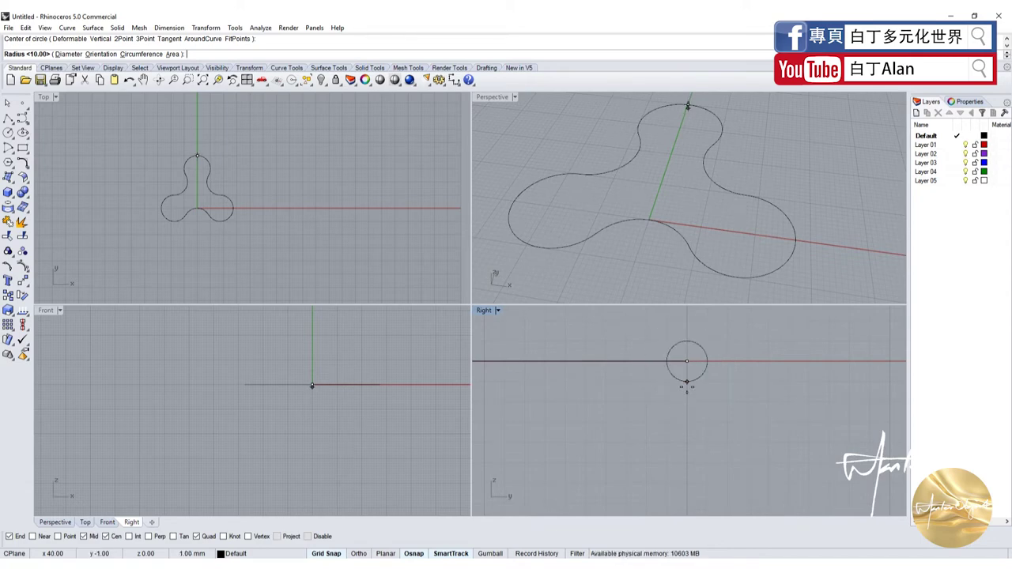
click(687, 385)
scroll(706, 358, up, 6)
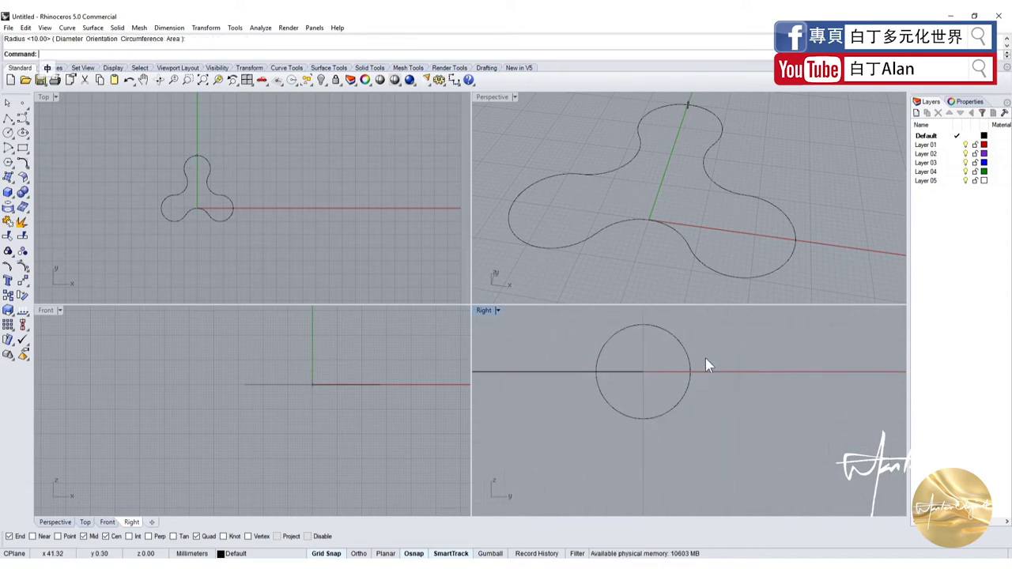
click(689, 372)
drag(689, 372, 643, 372)
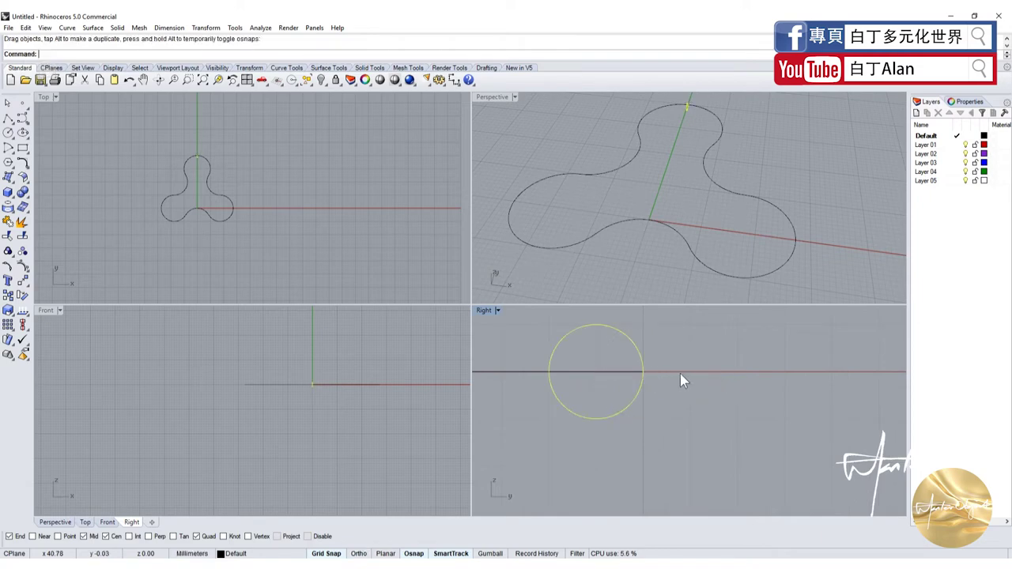
scroll(678, 169, down, 3)
click(732, 151)
Step: In the maximized Perspective view, draw a line through the small circle's top and bottom points
right_drag(732, 150, 618, 204)
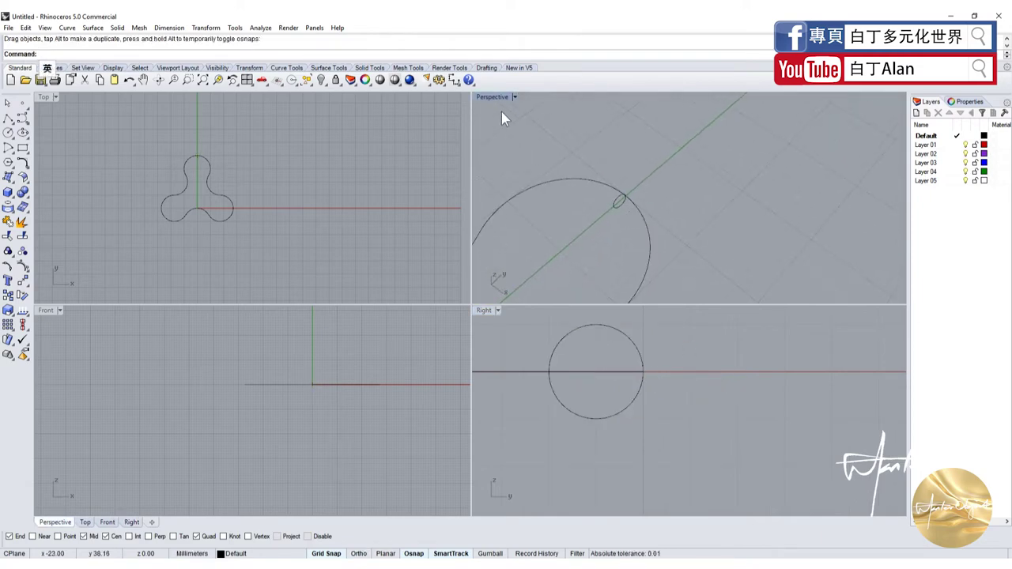
double_click(494, 97)
right_drag(546, 237, 563, 251)
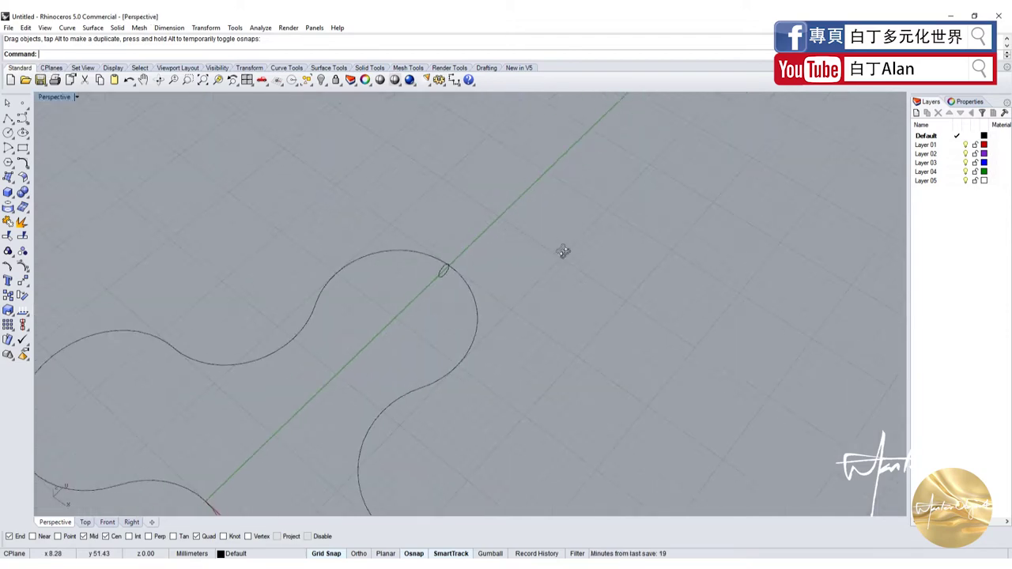
click(7, 177)
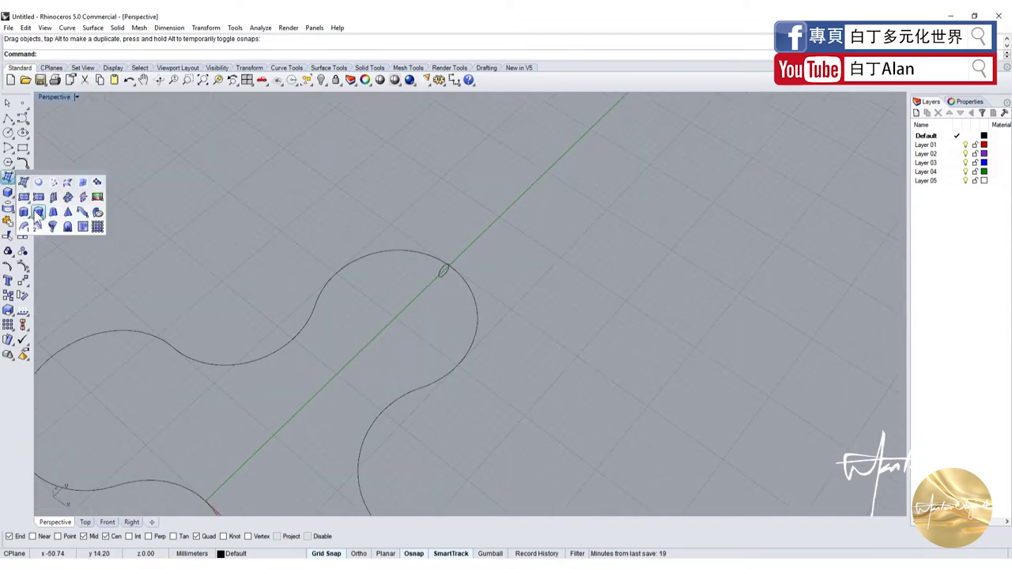
click(8, 119)
scroll(455, 265, up, 3)
scroll(455, 281, up, 2)
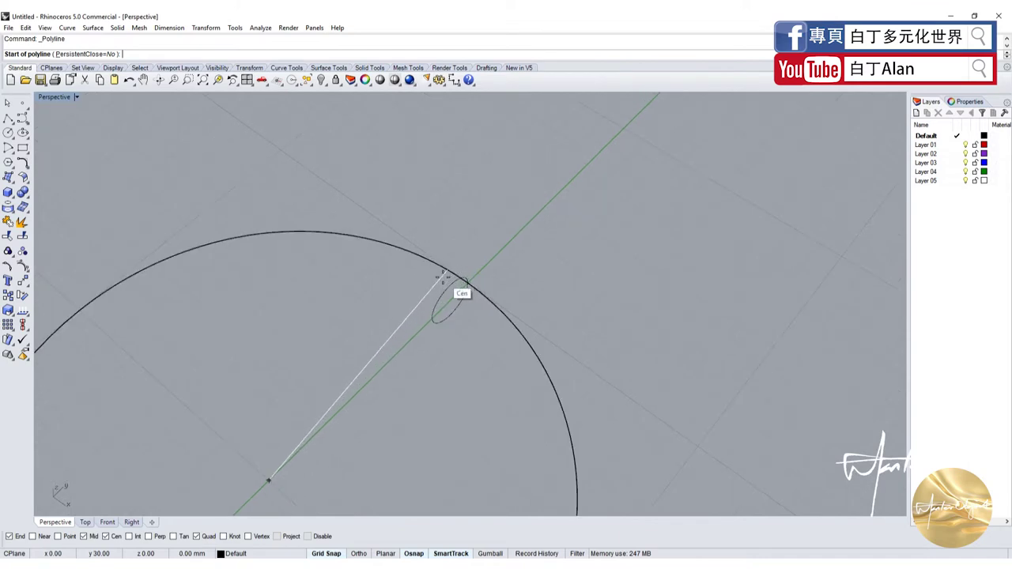
click(447, 283)
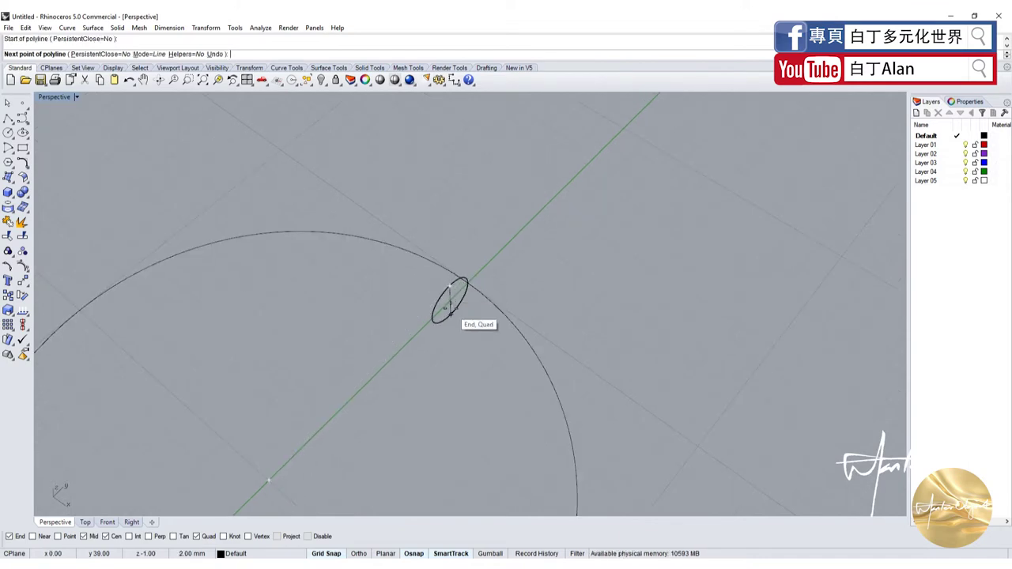
click(449, 316)
key(Return)
Step: Split the small circle with the line, then delete its inner half and the helper line
click(440, 316)
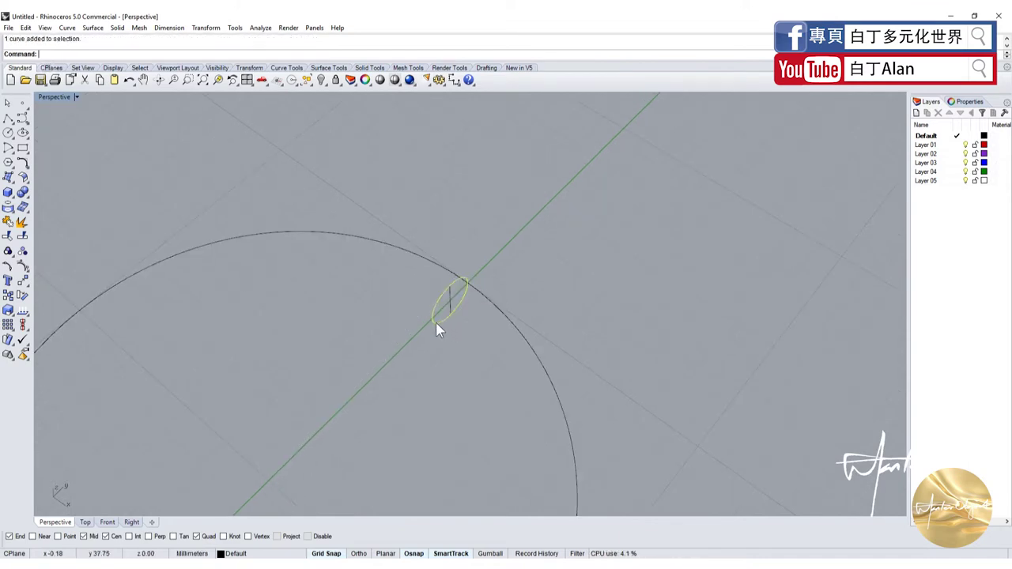
click(28, 229)
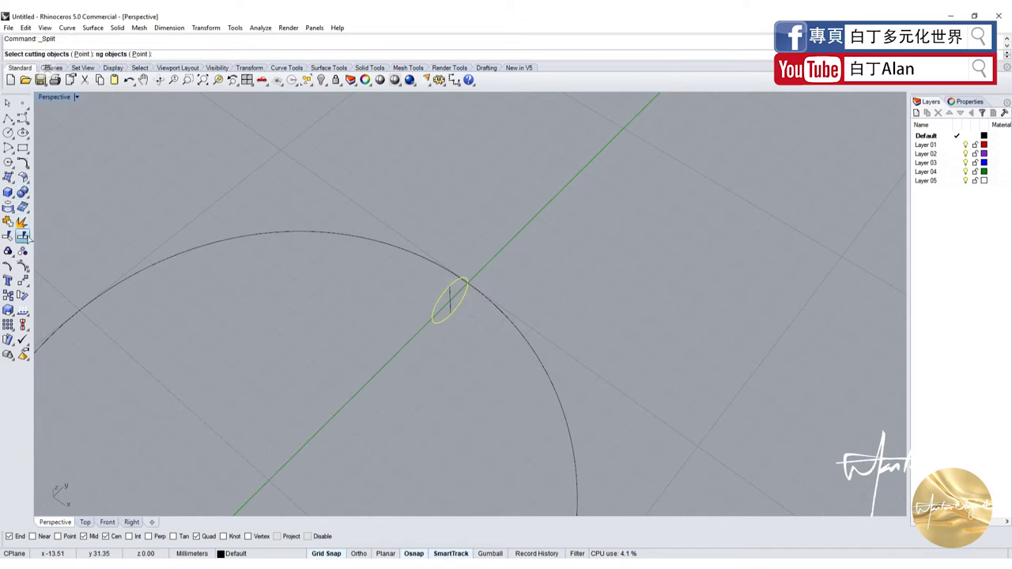
click(451, 308)
key(Return)
click(445, 321)
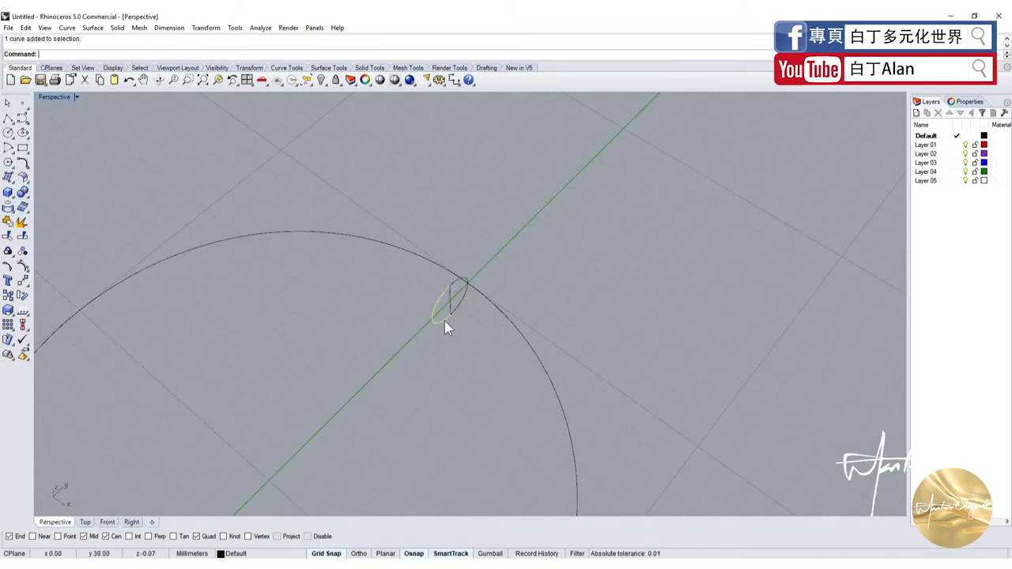
key(Delete)
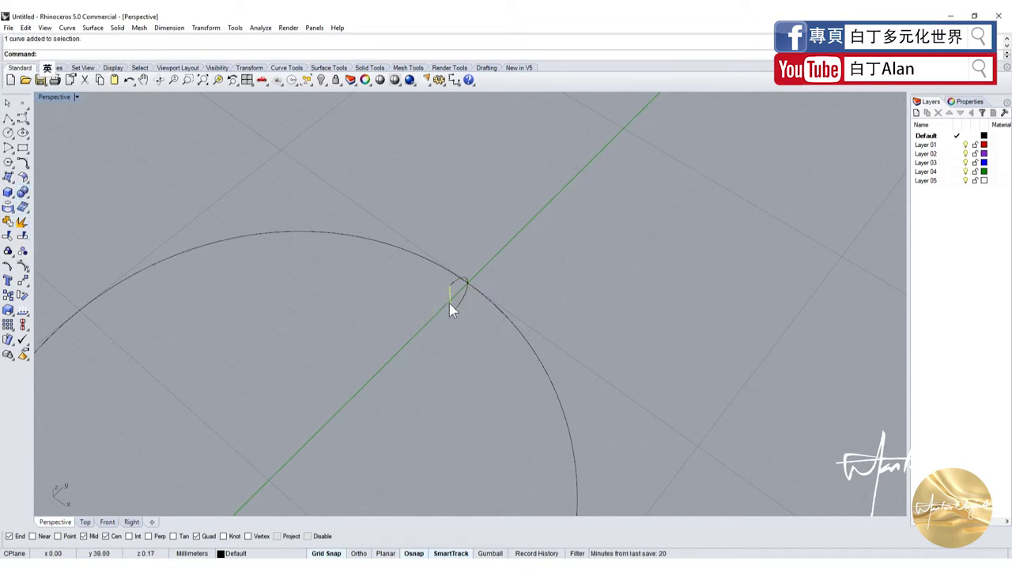
right_drag(450, 304, 247, 501)
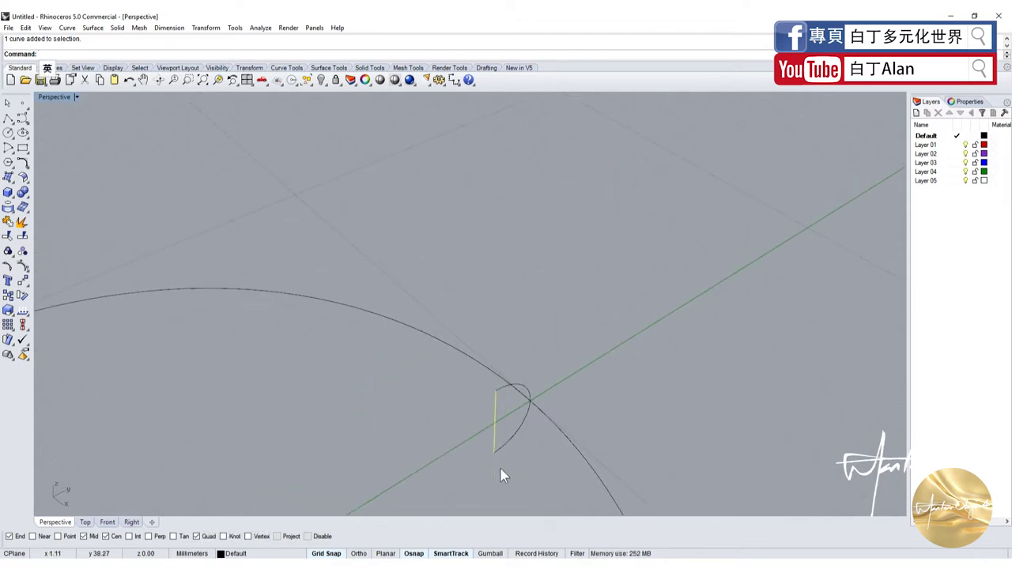
key(Delete)
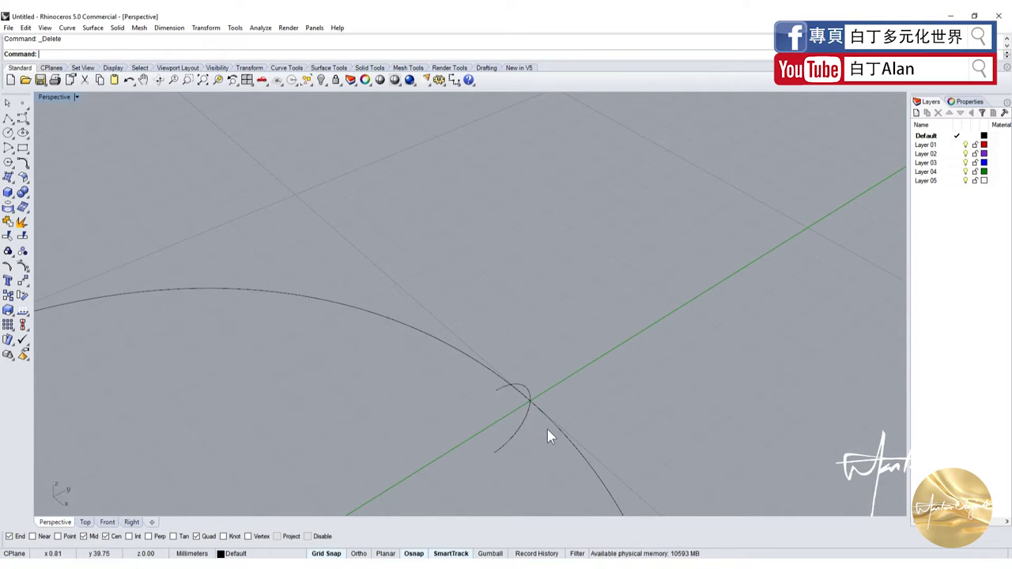
Step: Sweep the half-ellipse arc along the trefoil outline with Sweep 1 Rail, then undo the result
click(547, 429)
click(9, 179)
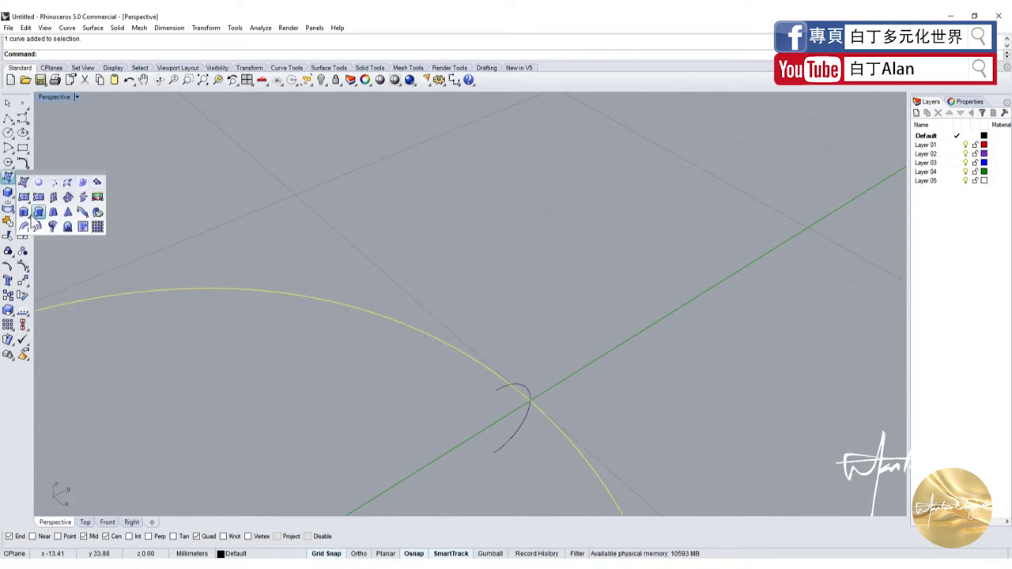
click(37, 226)
click(523, 428)
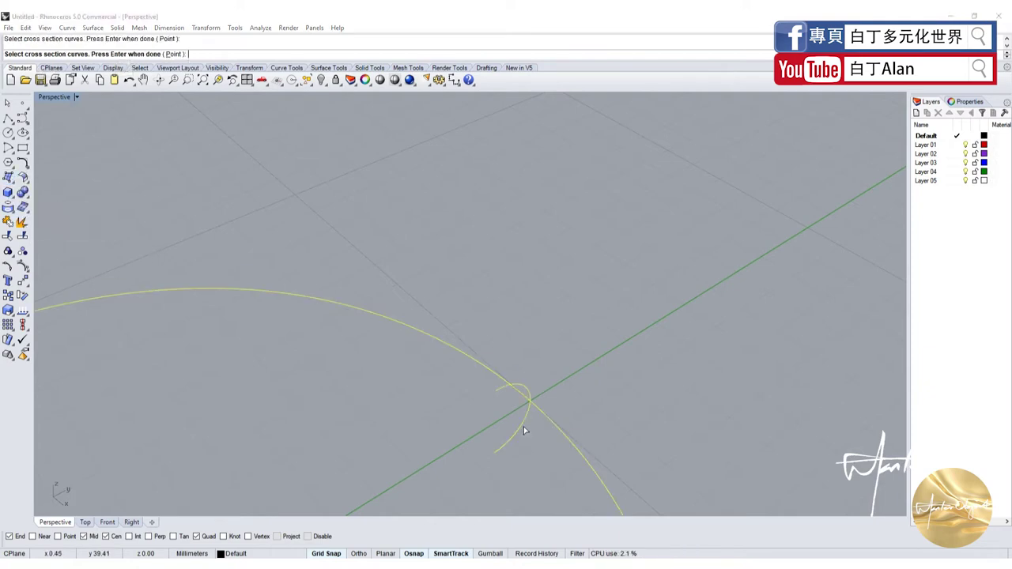
key(Return)
scroll(494, 346, down, 3)
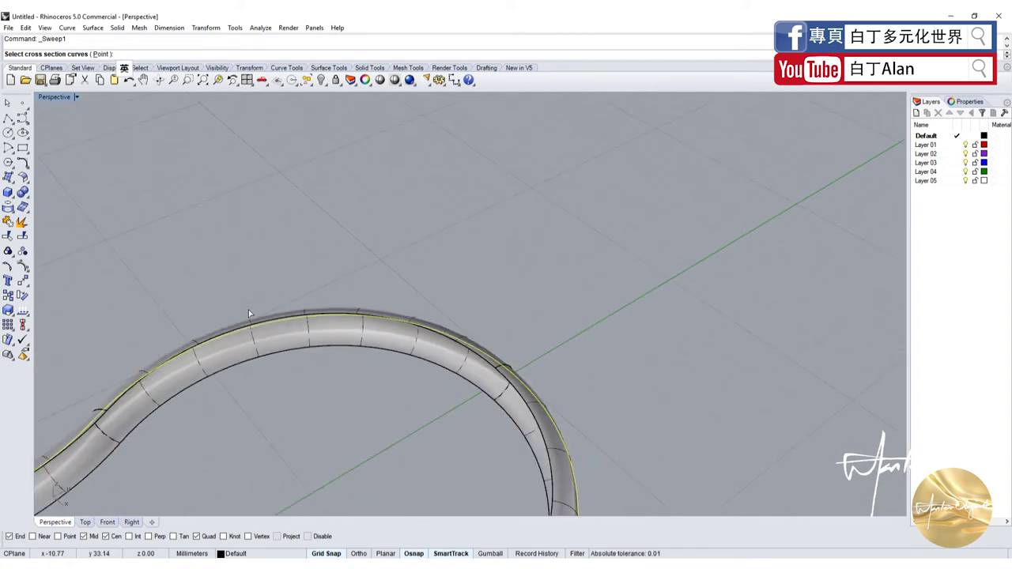
key(Return)
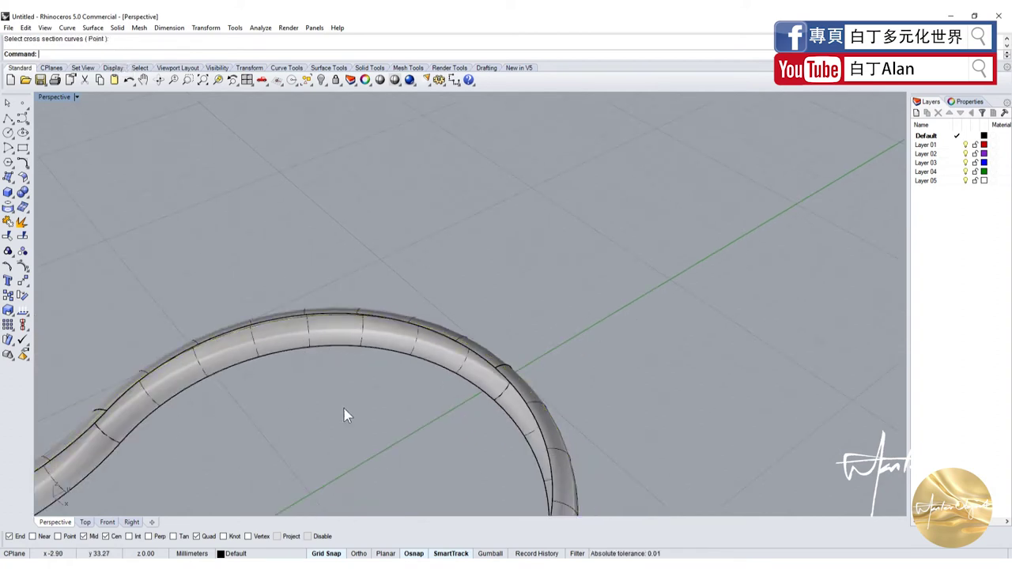
key(ctrl+z)
Step: Redo the 1-rail sweep of the arc along the three-lobed outline to form the rounded rim
click(424, 329)
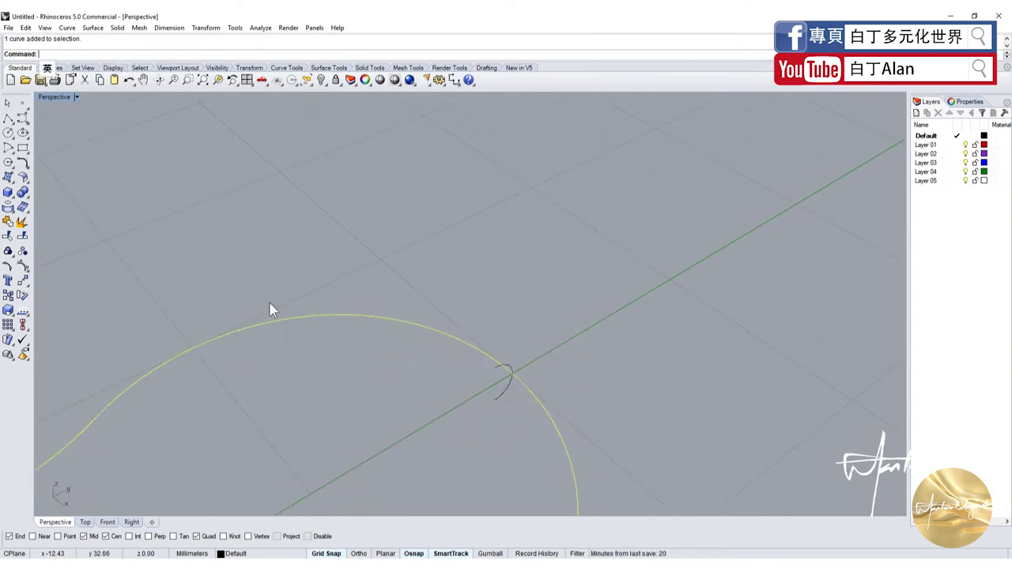
click(23, 222)
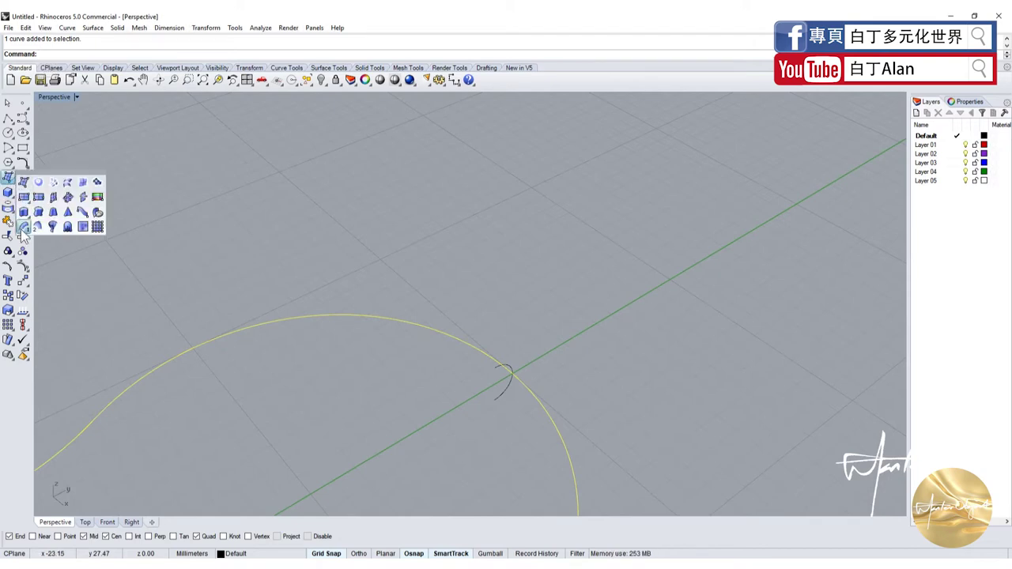
click(36, 232)
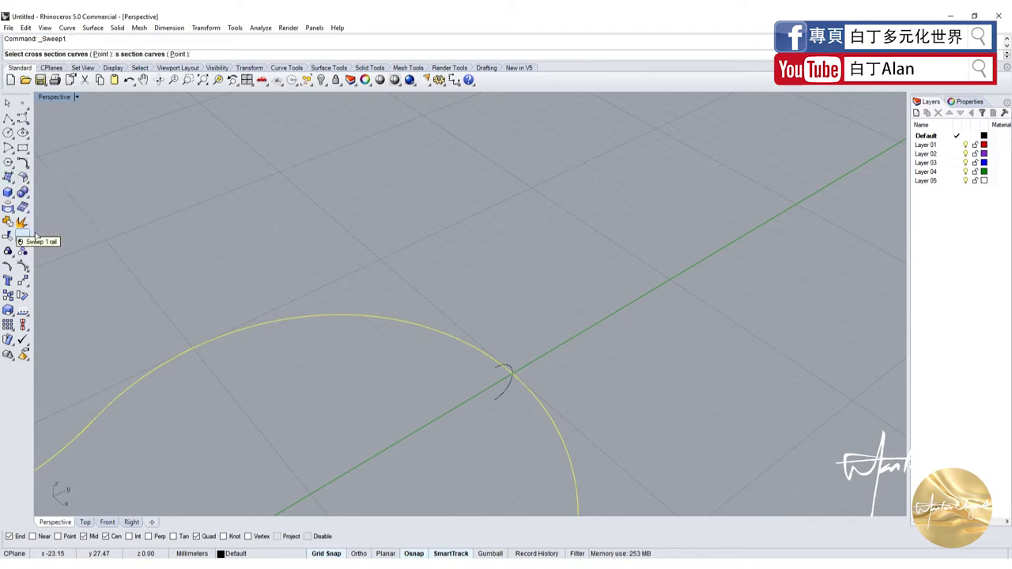
click(507, 394)
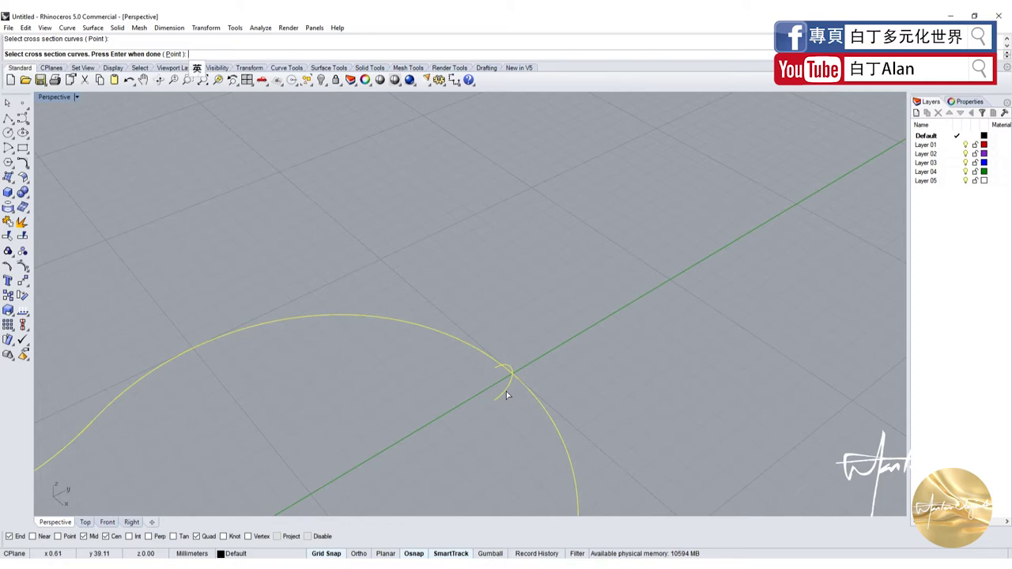
key(Return)
scroll(506, 391, down, 4)
scroll(522, 323, down, 3)
scroll(522, 322, down, 2)
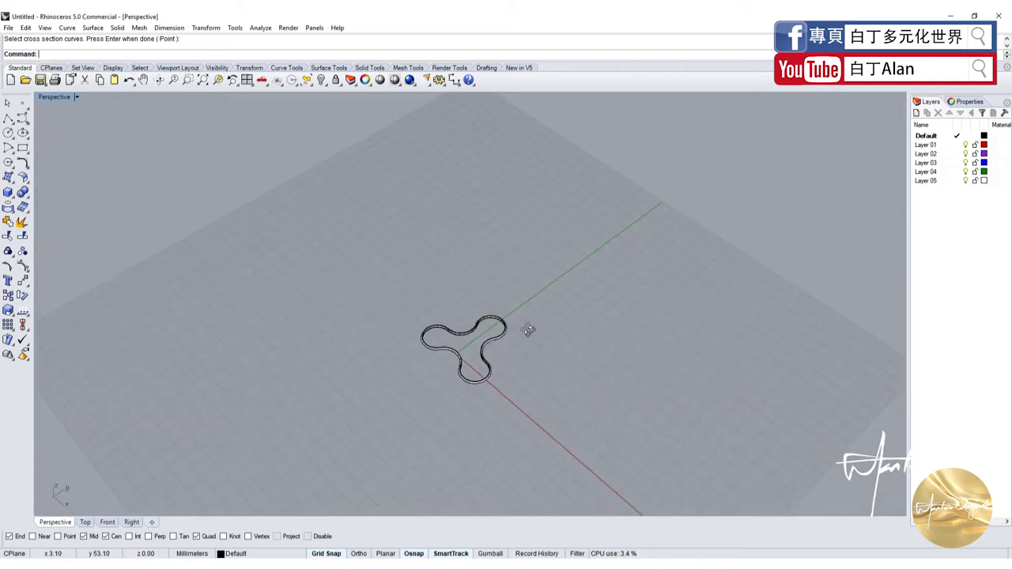
scroll(510, 329, down, 1)
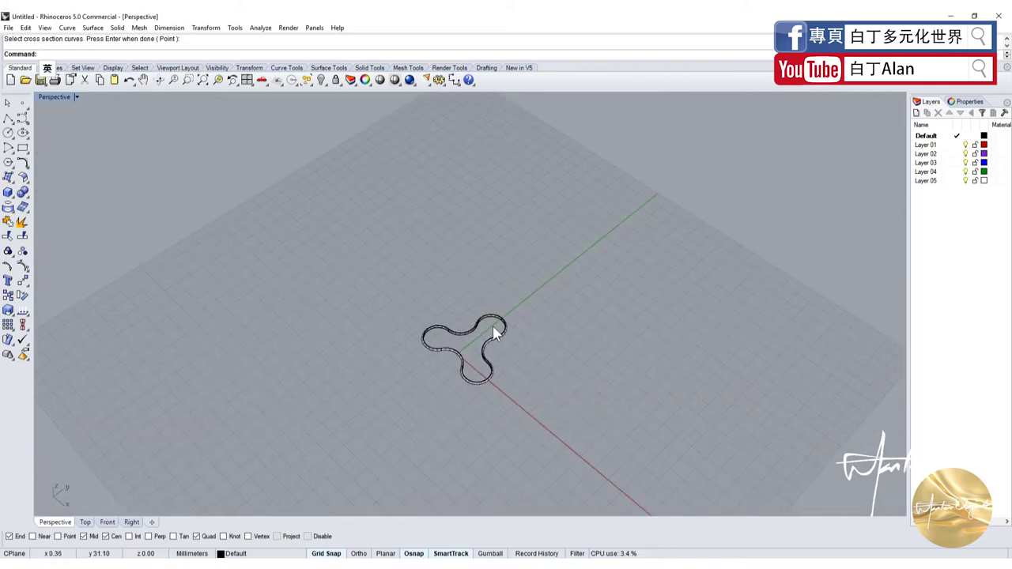
scroll(495, 333, up, 3)
scroll(494, 333, up, 4)
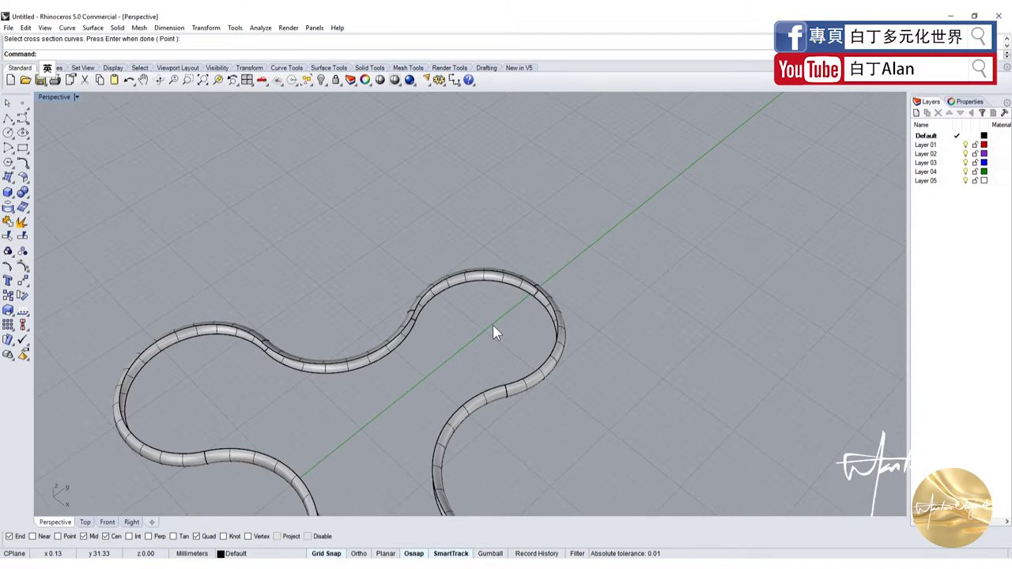
Step: Cap the rim's edge curves with two planar surfaces, selected in the Right view
click(12, 183)
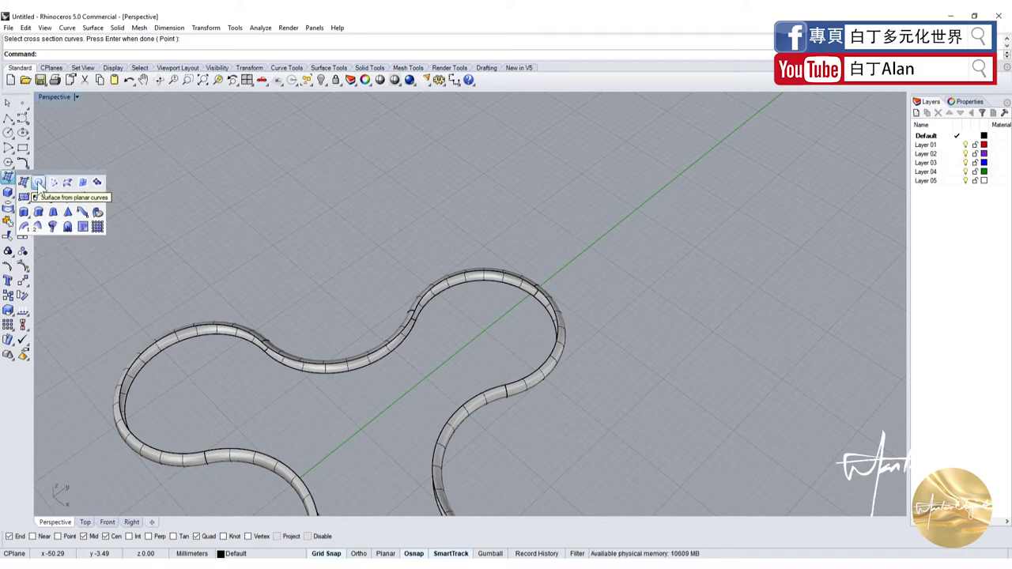
click(38, 183)
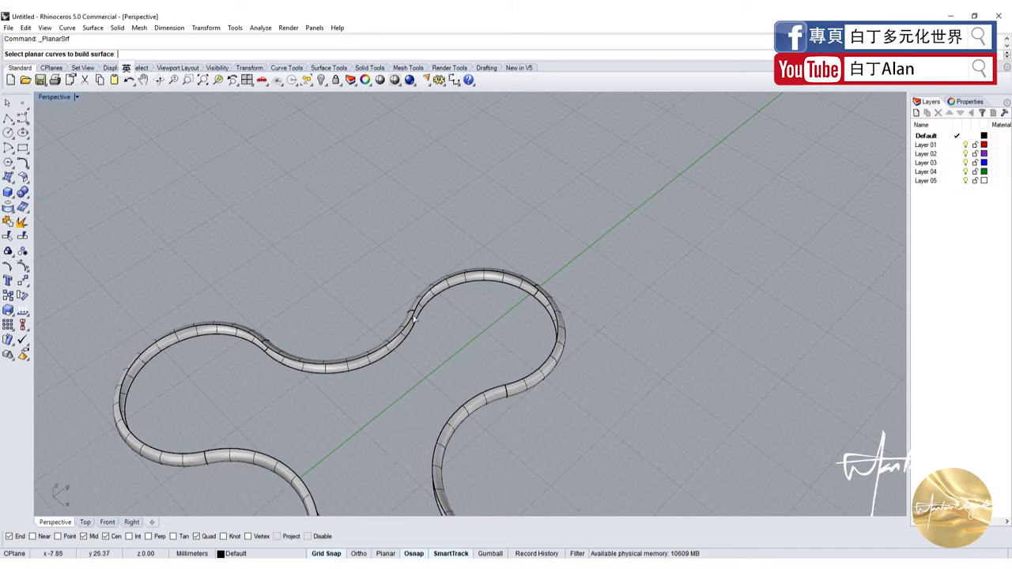
double_click(70, 100)
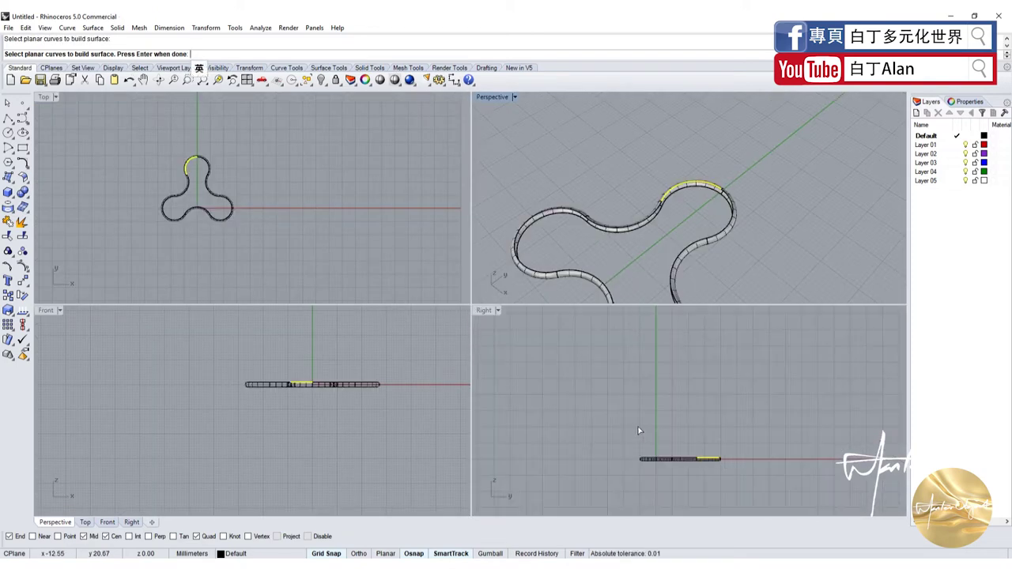
drag(614, 423, 753, 458)
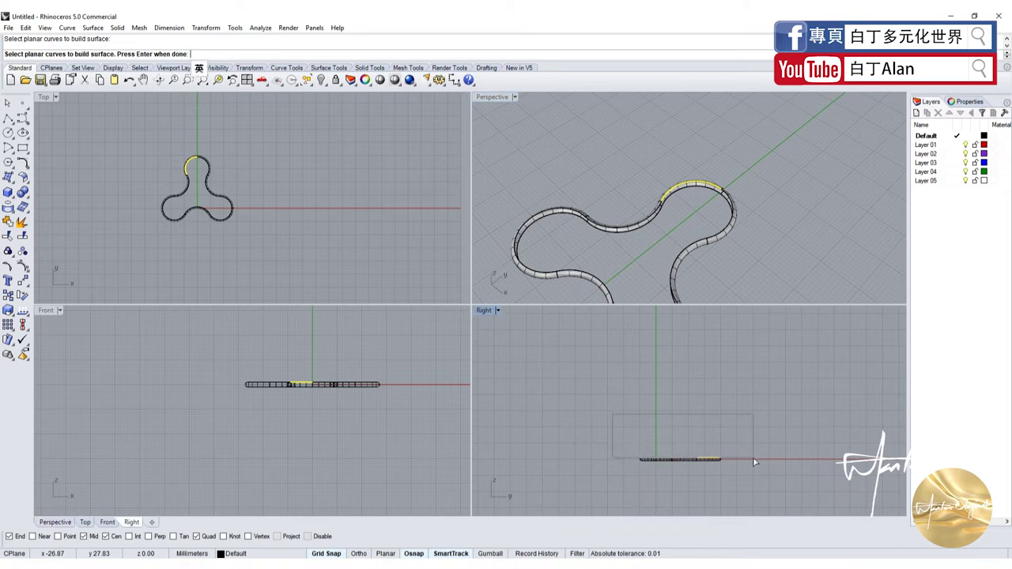
key(Return)
scroll(633, 462, up, 3)
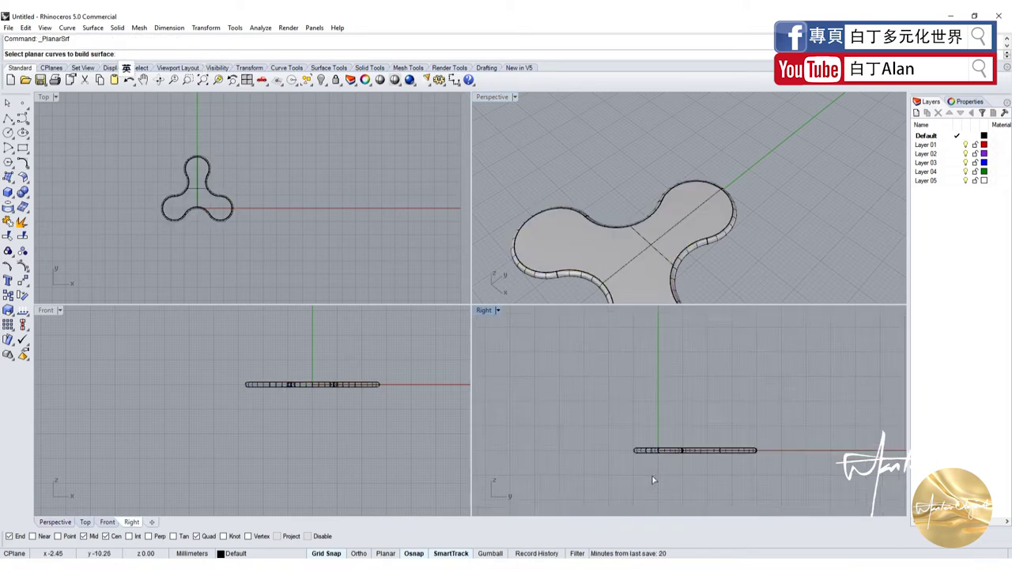
key(Return)
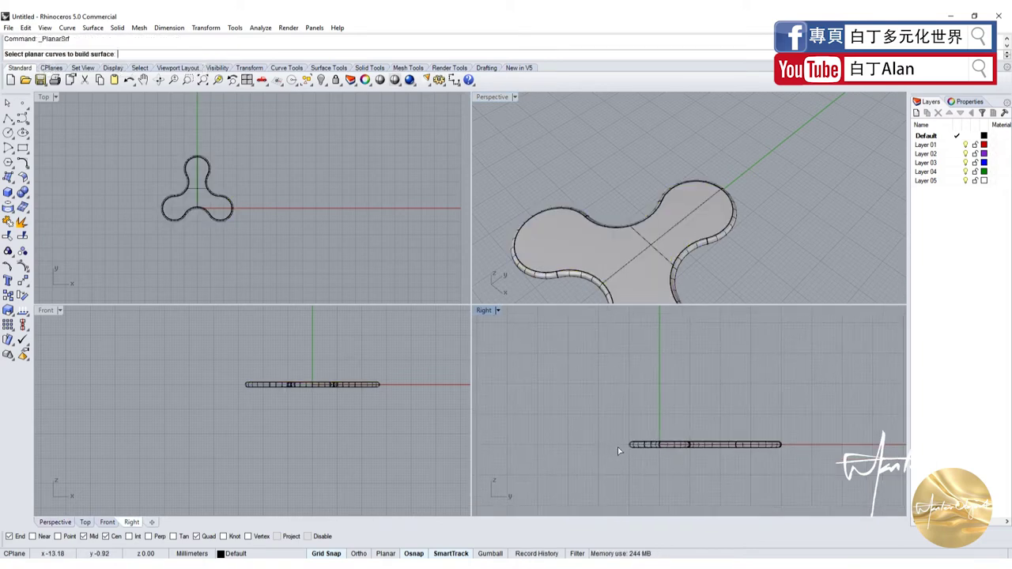
drag(618, 447, 811, 493)
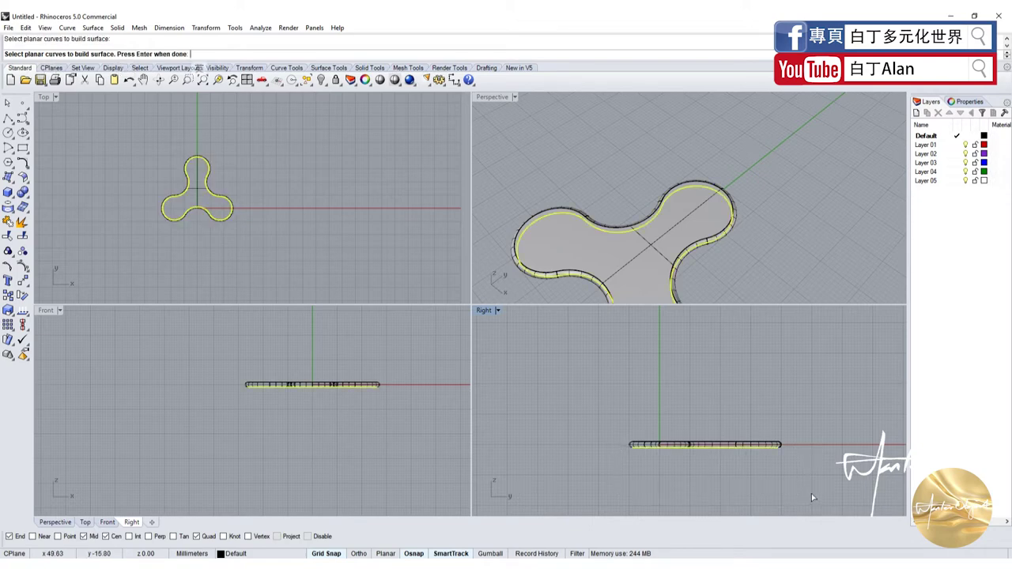
key(Return)
key(Return)
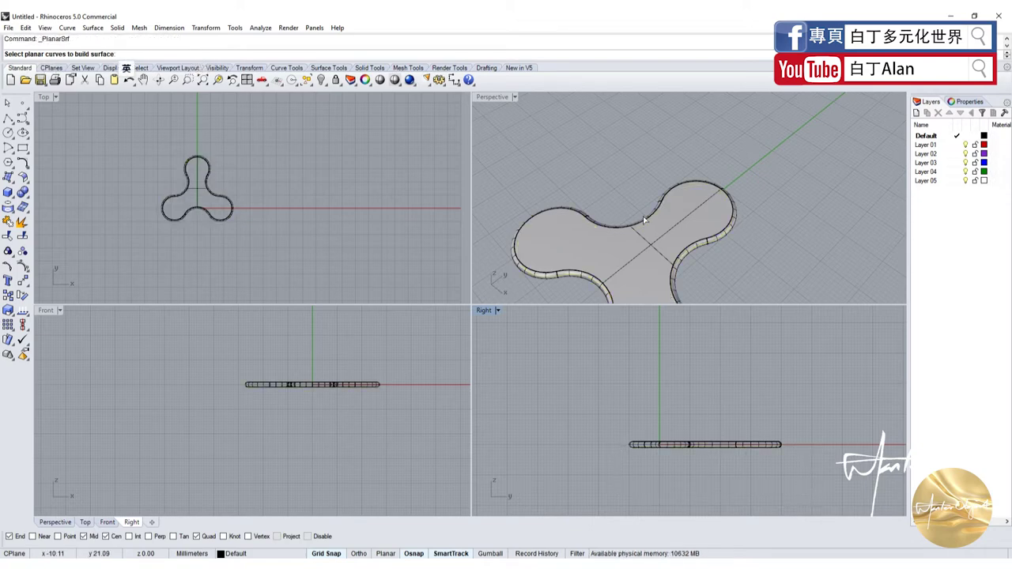
scroll(643, 216, down, 3)
Step: Join the plate, rim and cap surfaces, then orbit the Perspective view to check
click(685, 247)
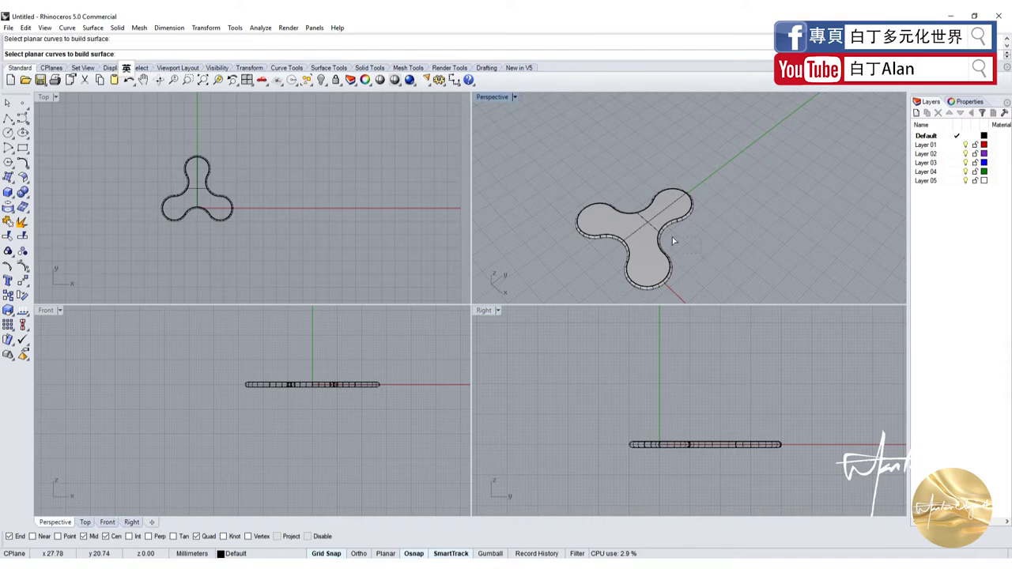
drag(672, 241, 645, 227)
drag(650, 234, 633, 219)
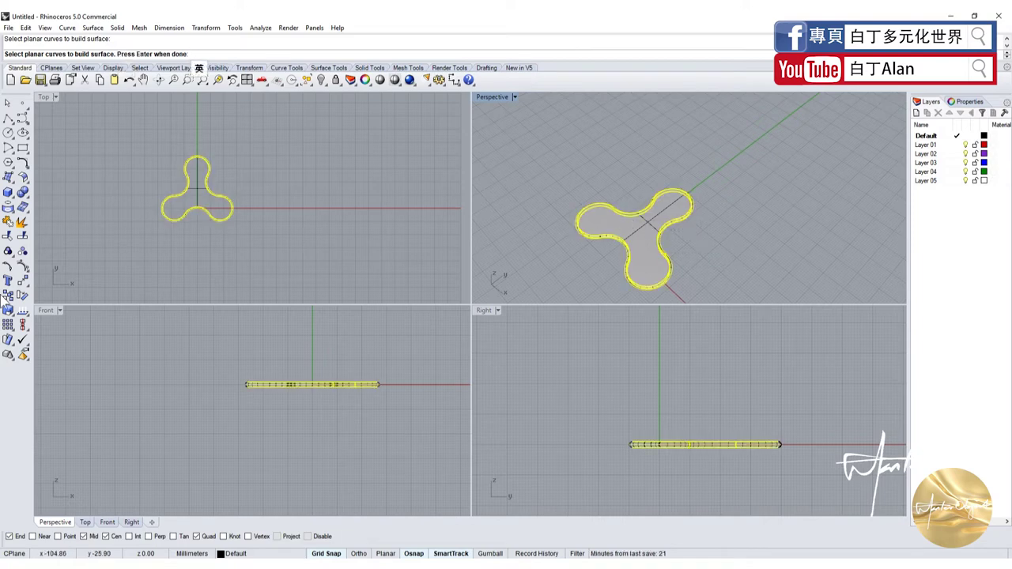
click(8, 222)
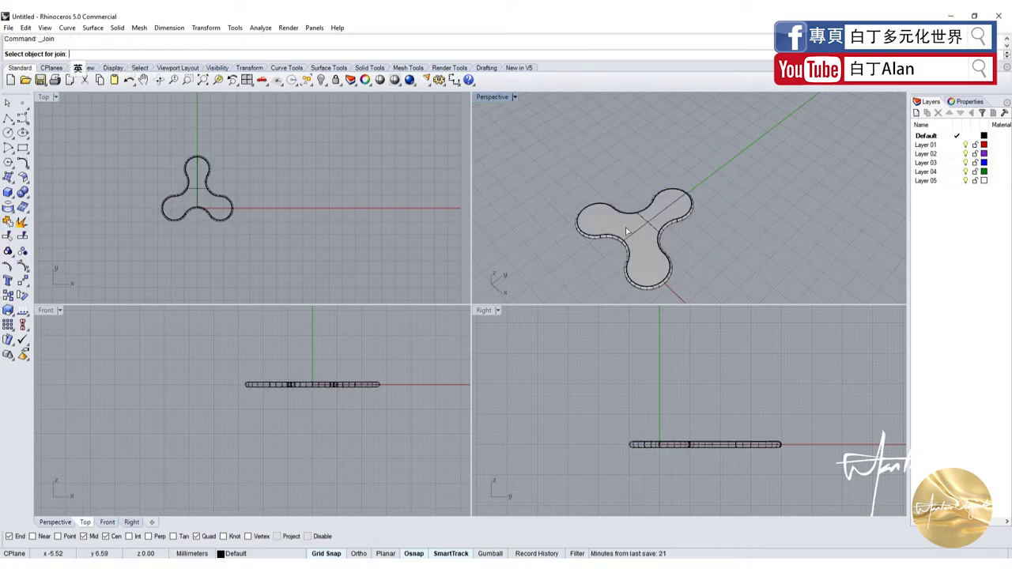
click(606, 257)
key(Return)
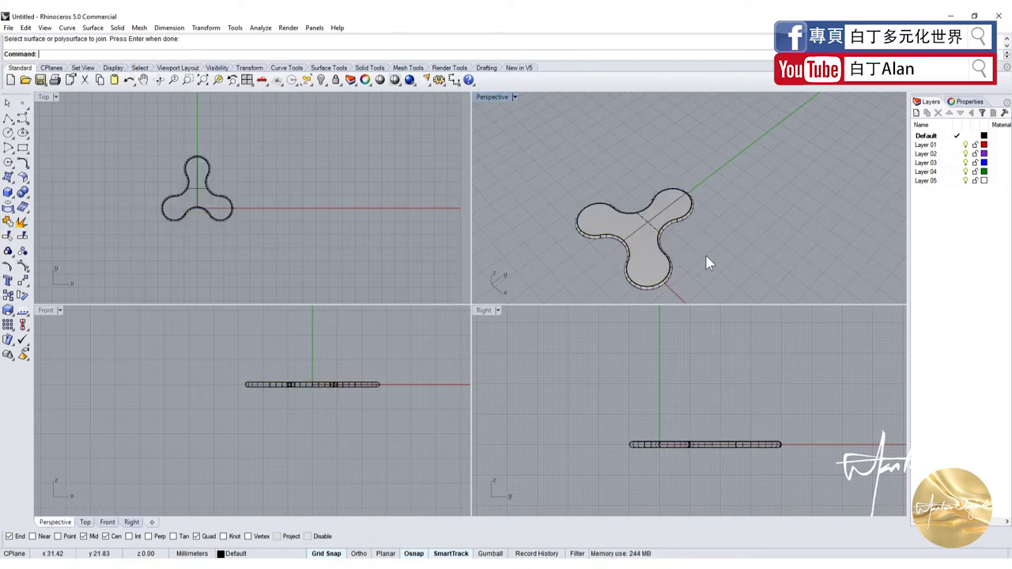
drag(708, 261, 542, 181)
click(12, 222)
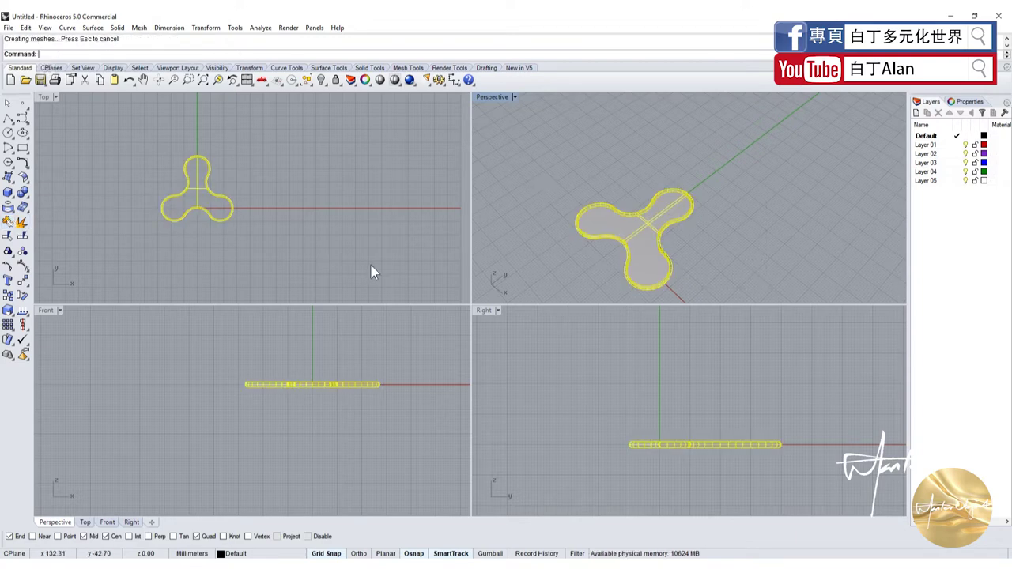
right_drag(726, 222, 542, 179)
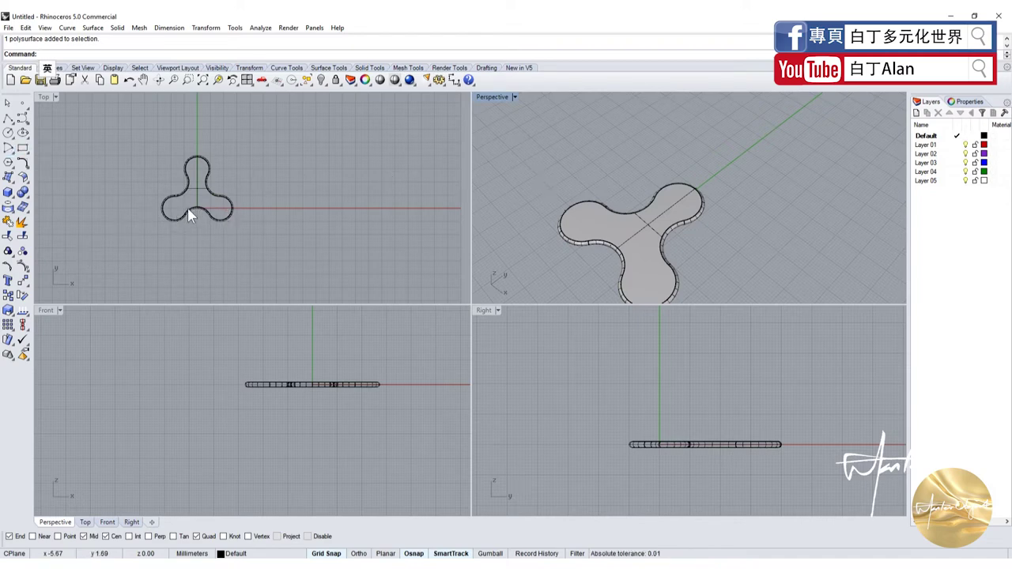
scroll(186, 215, up, 5)
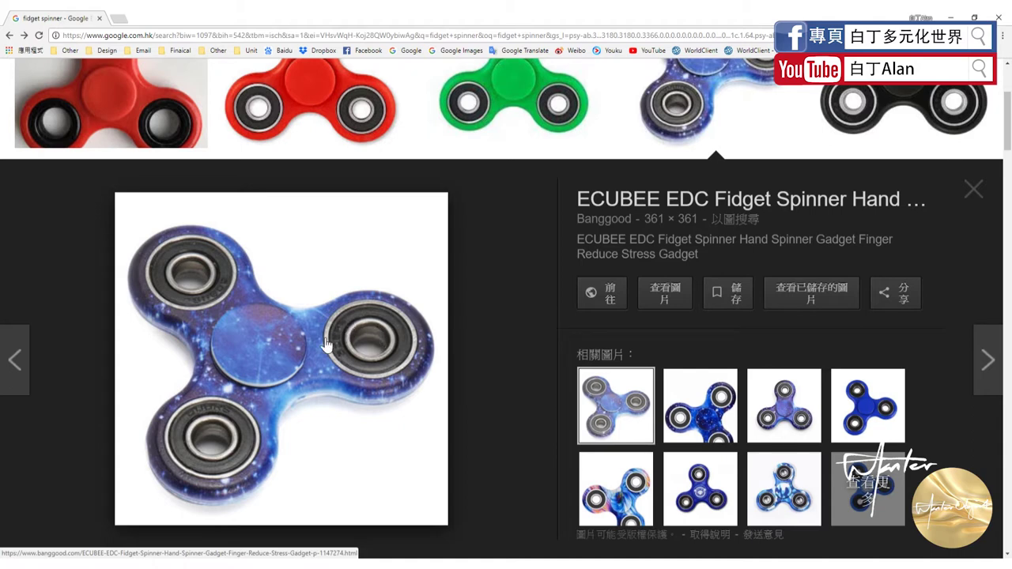
scroll(328, 346, up, 1)
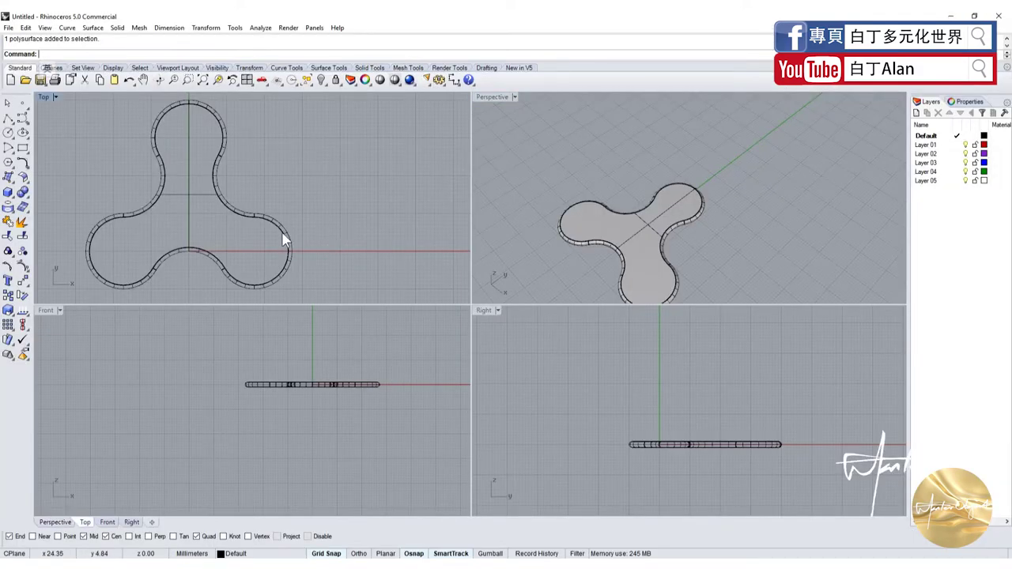
Step: Draw a radius-8 circle centred in the top lobe and select it
click(8, 132)
scroll(130, 124, up, 3)
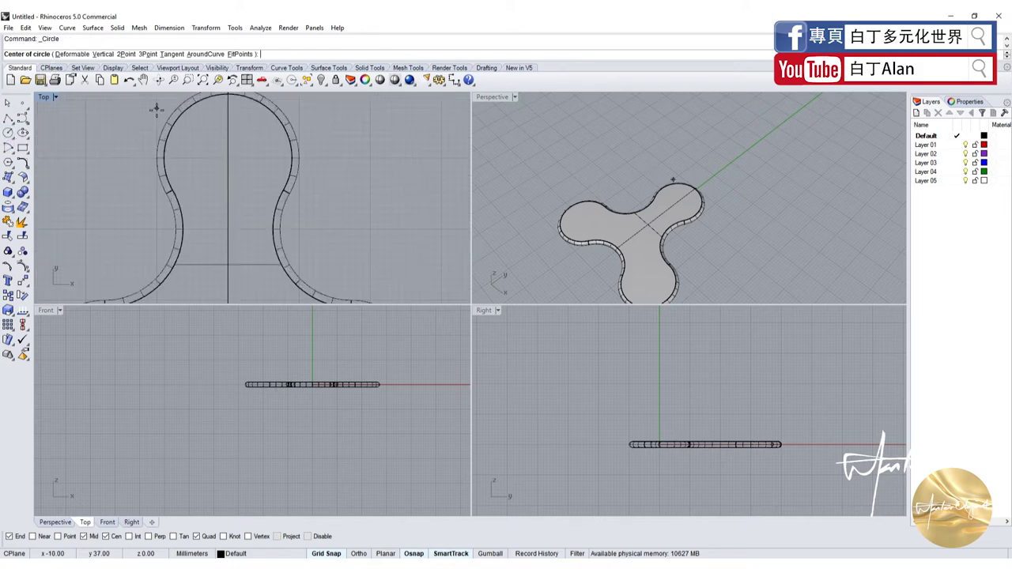
click(229, 158)
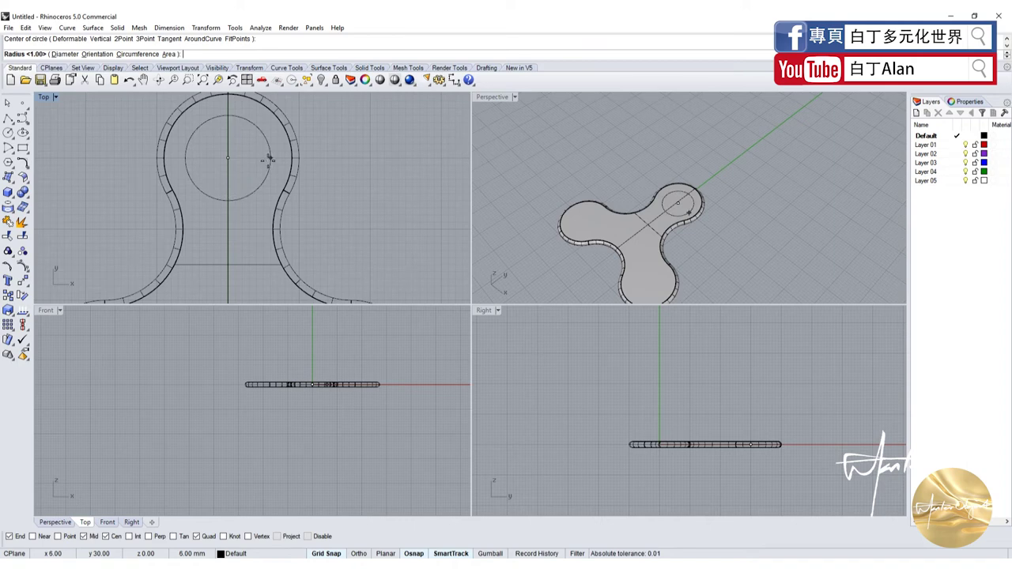
text(8)
key(Return)
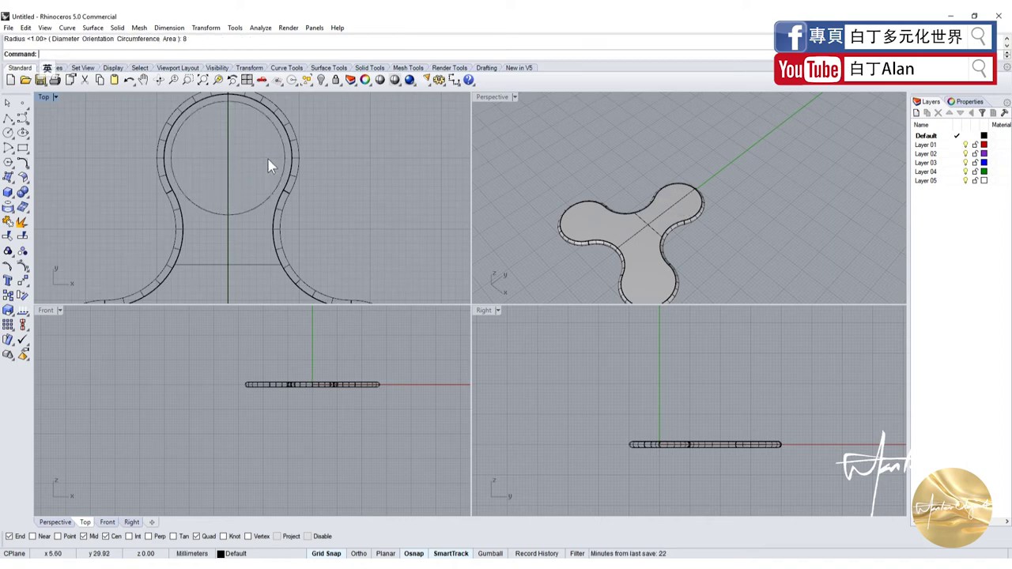
scroll(289, 155, up, 1)
click(289, 155)
scroll(289, 158, up, 1)
scroll(301, 162, up, 2)
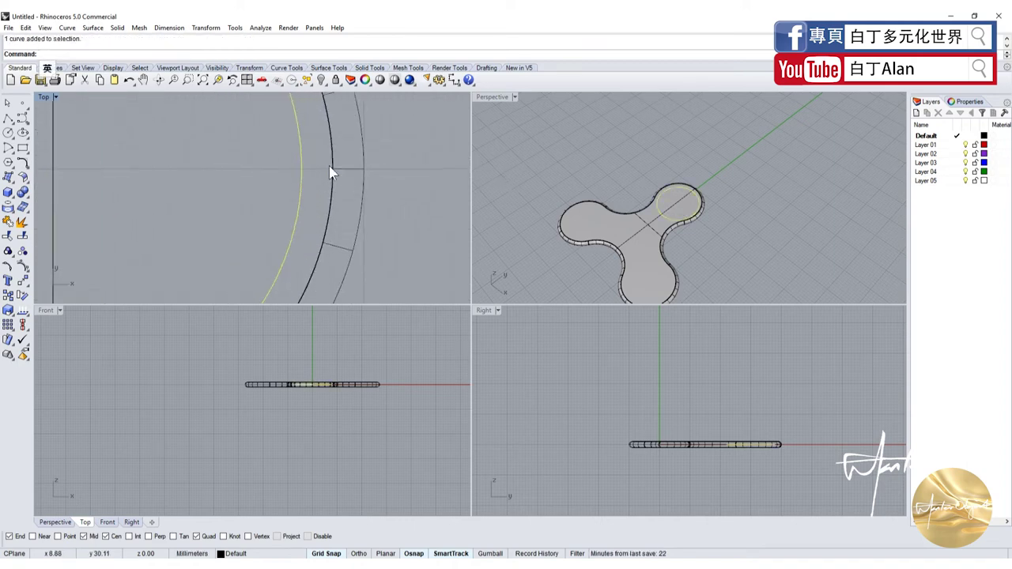
scroll(332, 168, down, 2)
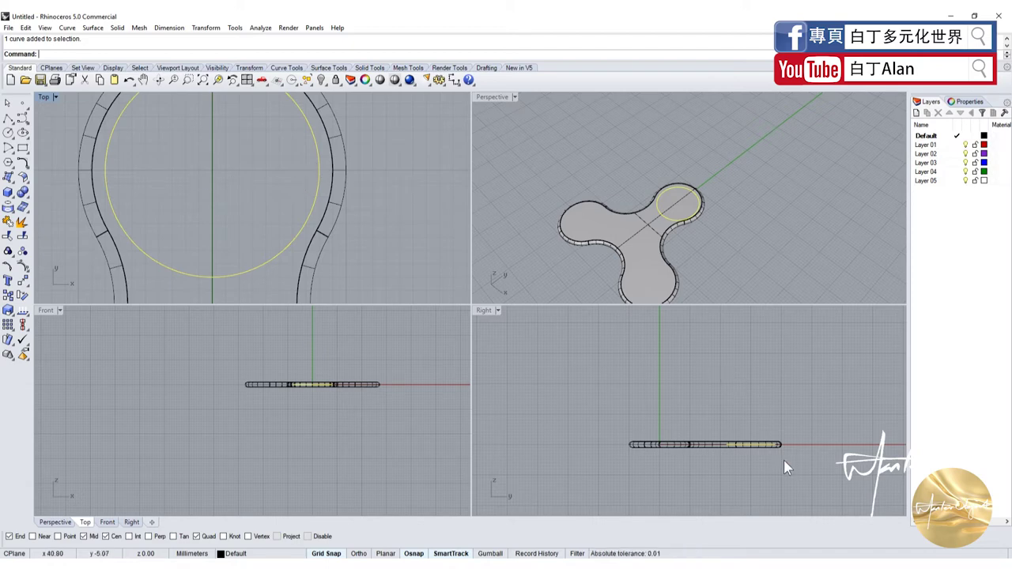
Step: Extrude the circle both ways into a solid cylinder through the plate
click(14, 203)
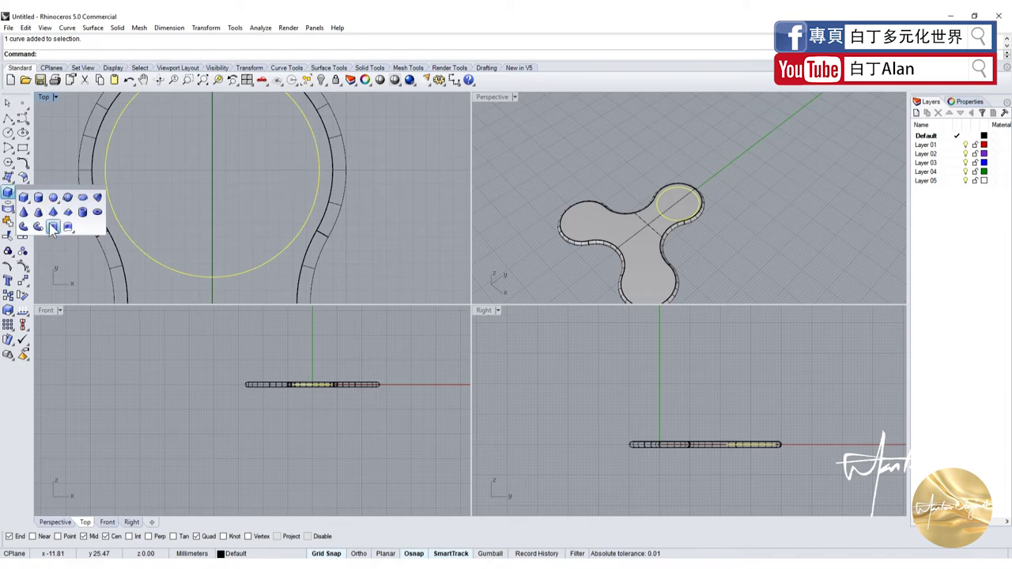
click(53, 225)
scroll(775, 427, up, 3)
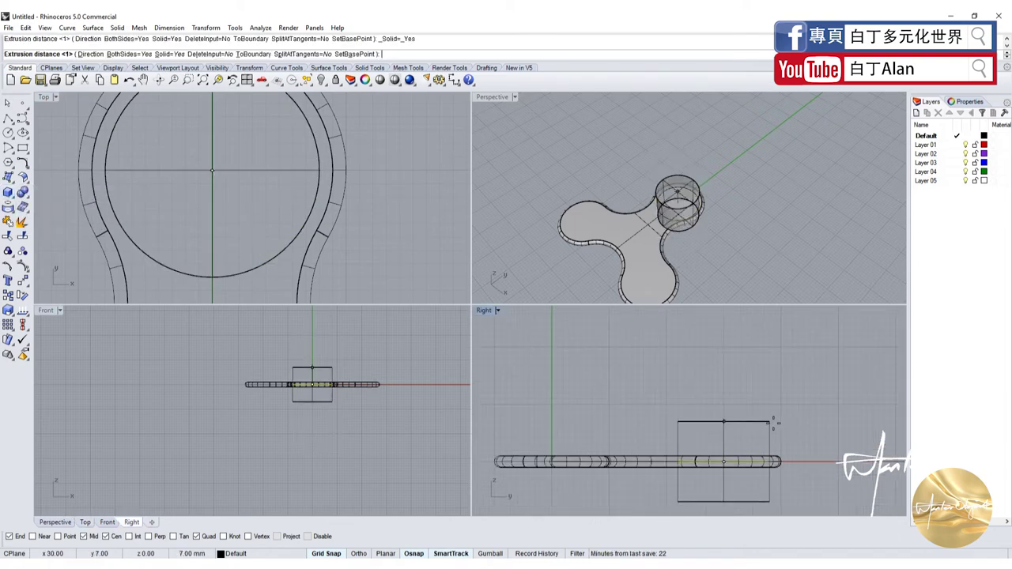
click(769, 415)
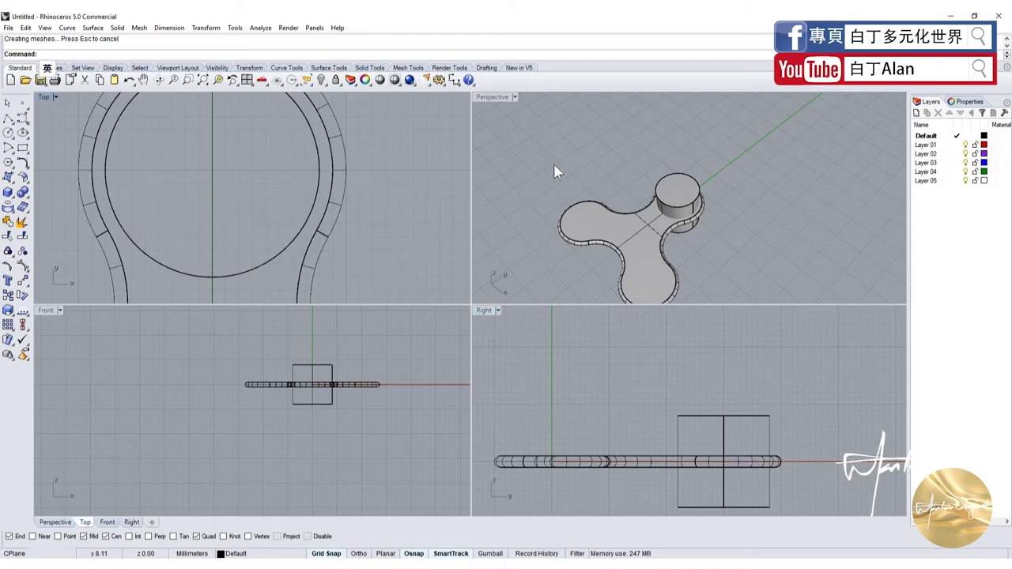
double_click(494, 96)
scroll(529, 245, down, 3)
scroll(506, 269, down, 1)
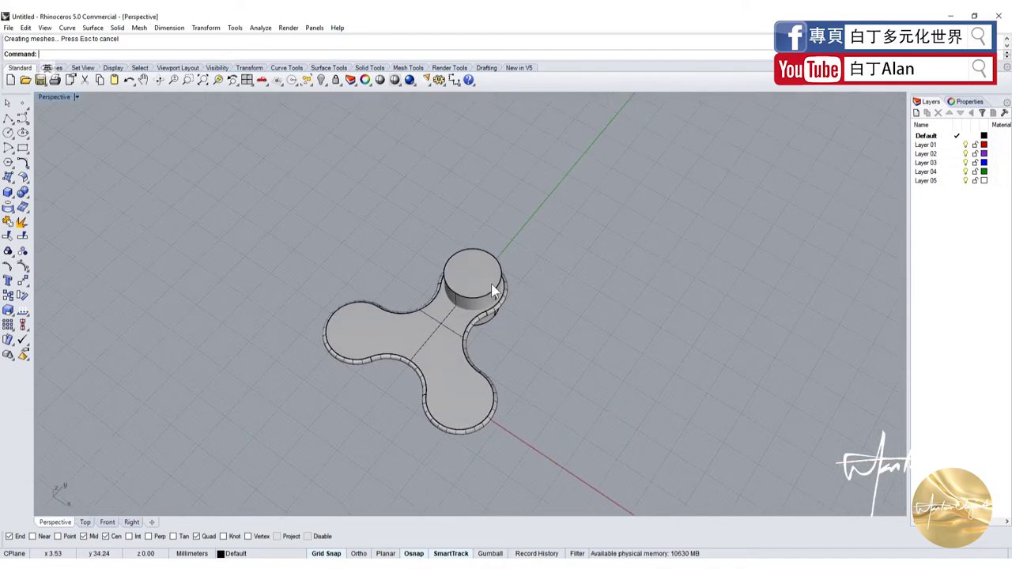
click(494, 286)
double_click(63, 94)
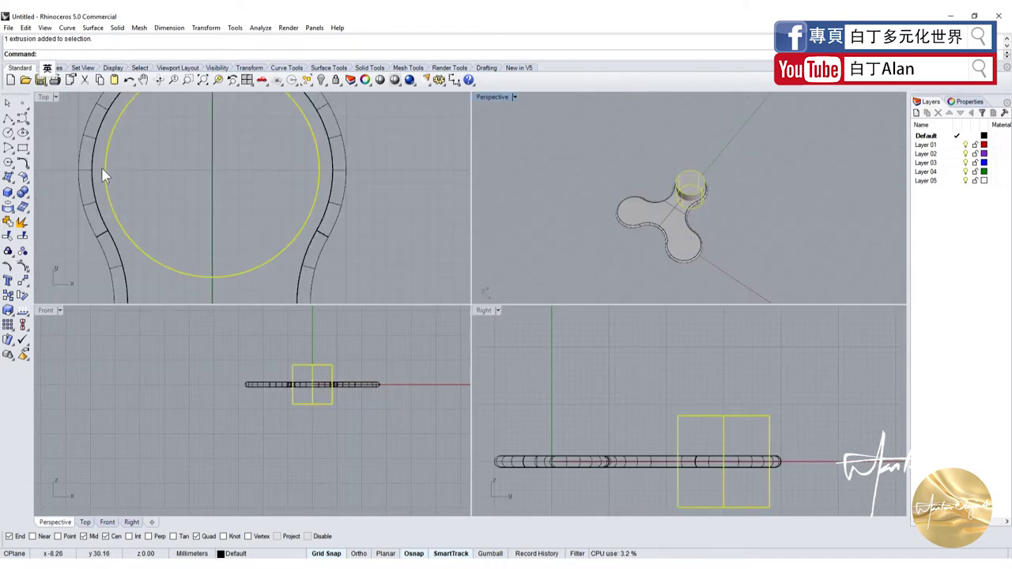
Step: Polar-array the cylinder around the spinner's centre with 3 items over 360°
click(12, 329)
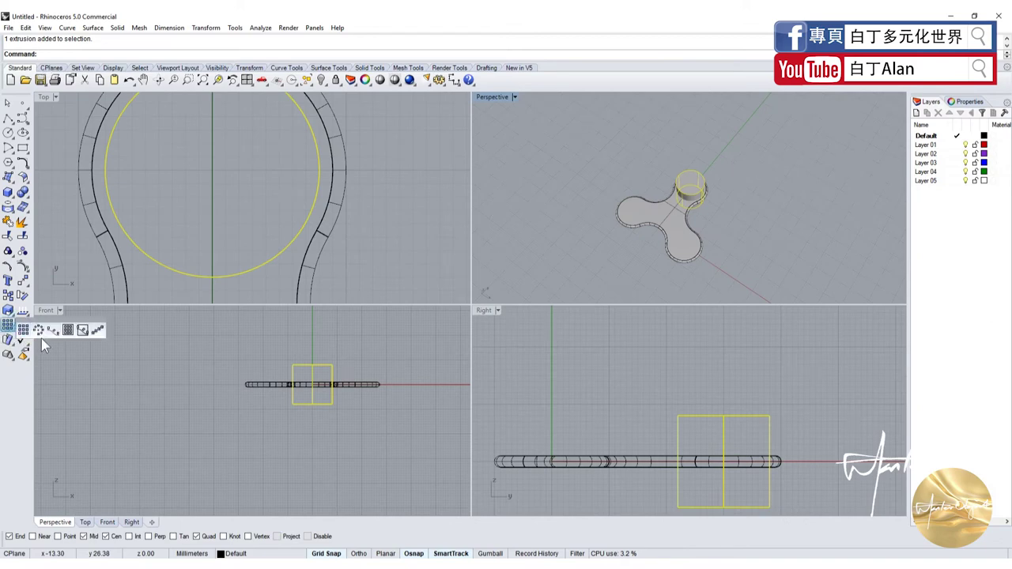
click(39, 332)
scroll(206, 175, down, 2)
scroll(206, 175, down, 2)
scroll(205, 176, up, 4)
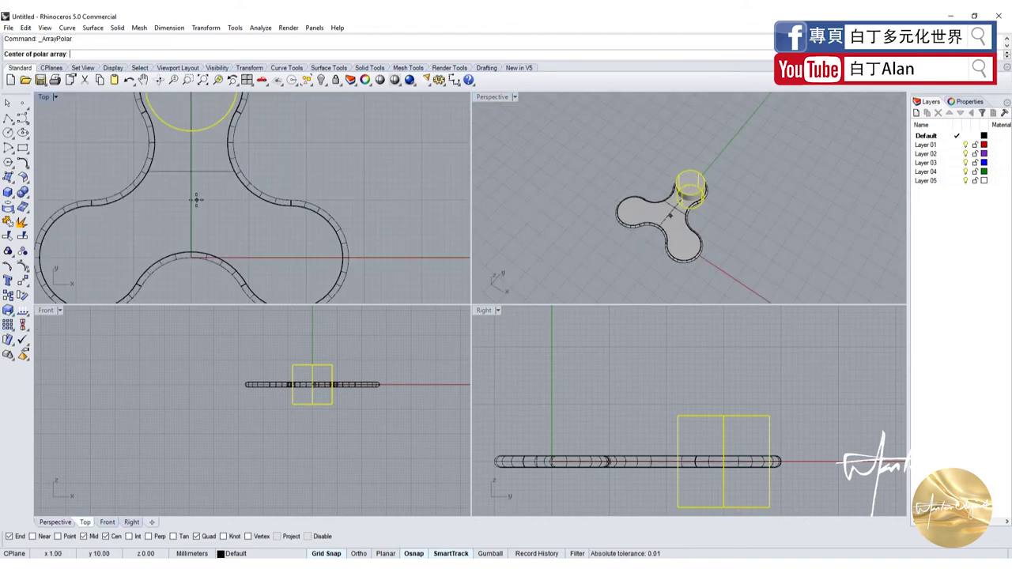
scroll(192, 194, down, 3)
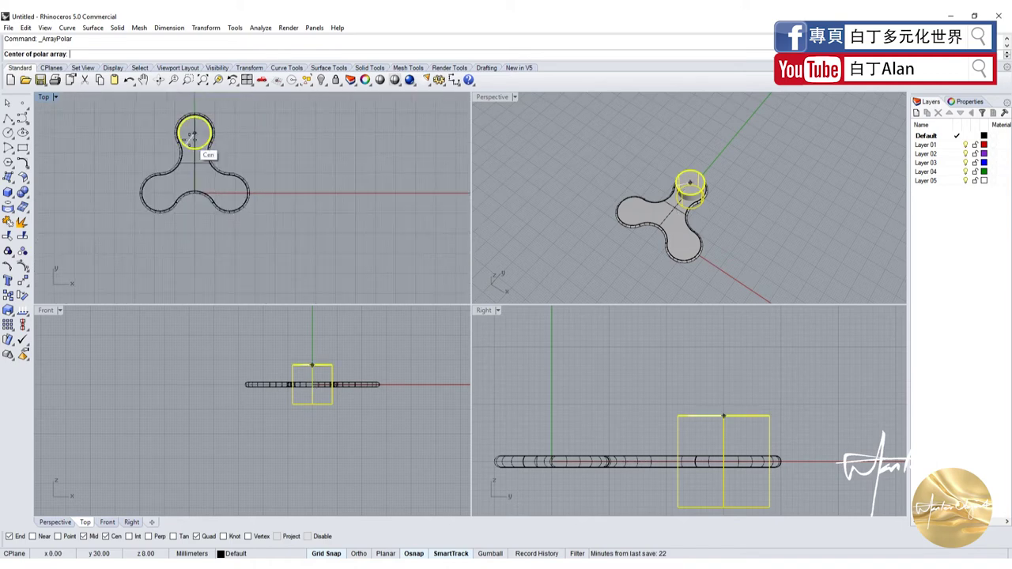
scroll(178, 150, up, 3)
scroll(174, 150, up, 2)
scroll(190, 201, down, 1)
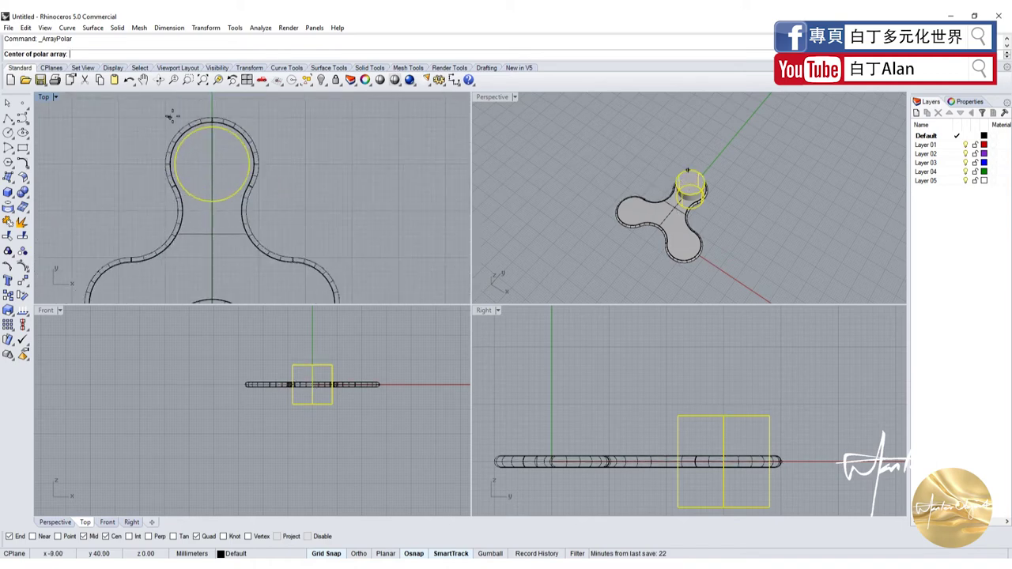
scroll(250, 117, up, 2)
scroll(189, 131, up, 2)
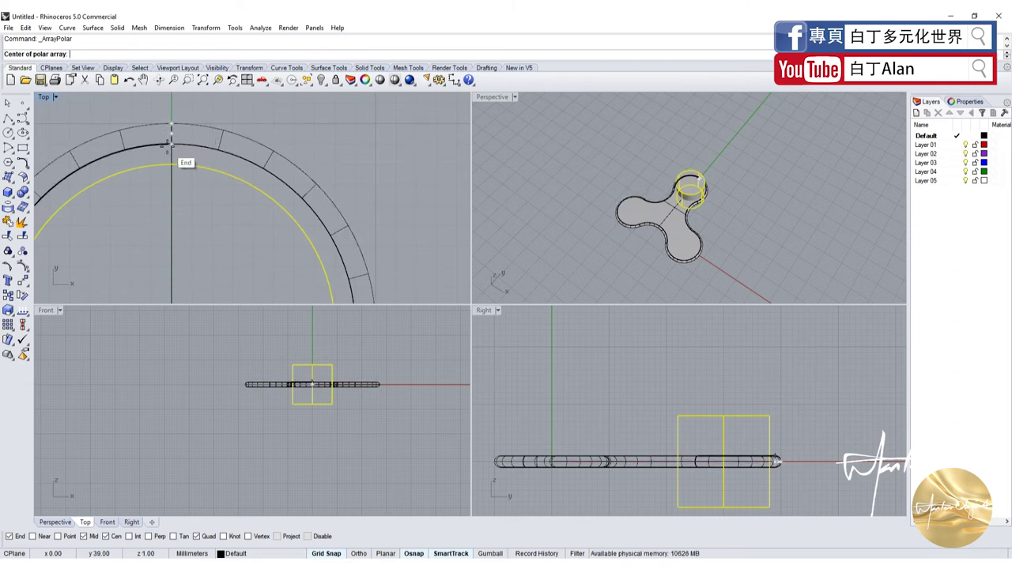
scroll(181, 155, down, 3)
scroll(250, 158, down, 3)
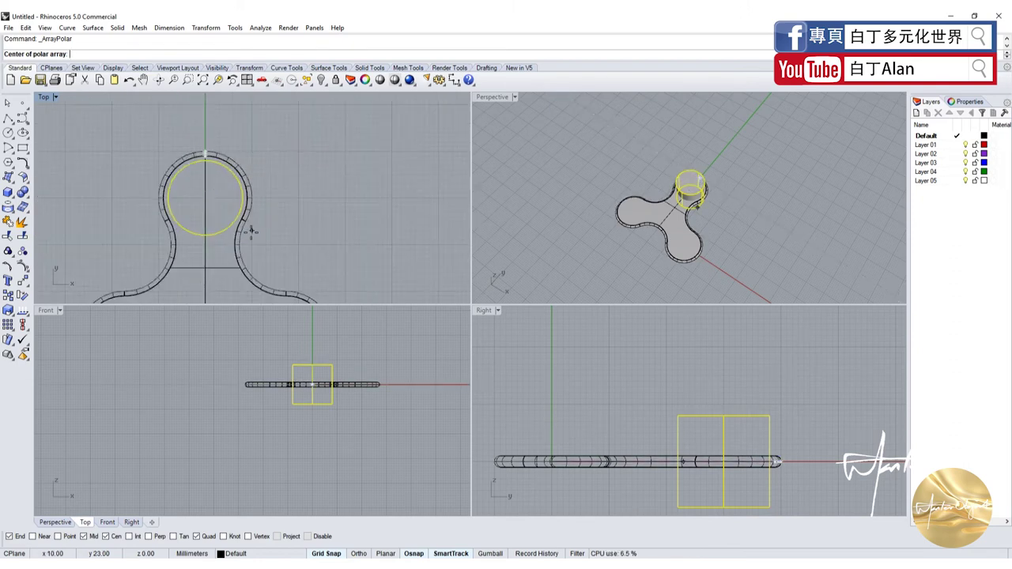
scroll(215, 277, up, 2)
scroll(224, 190, down, 3)
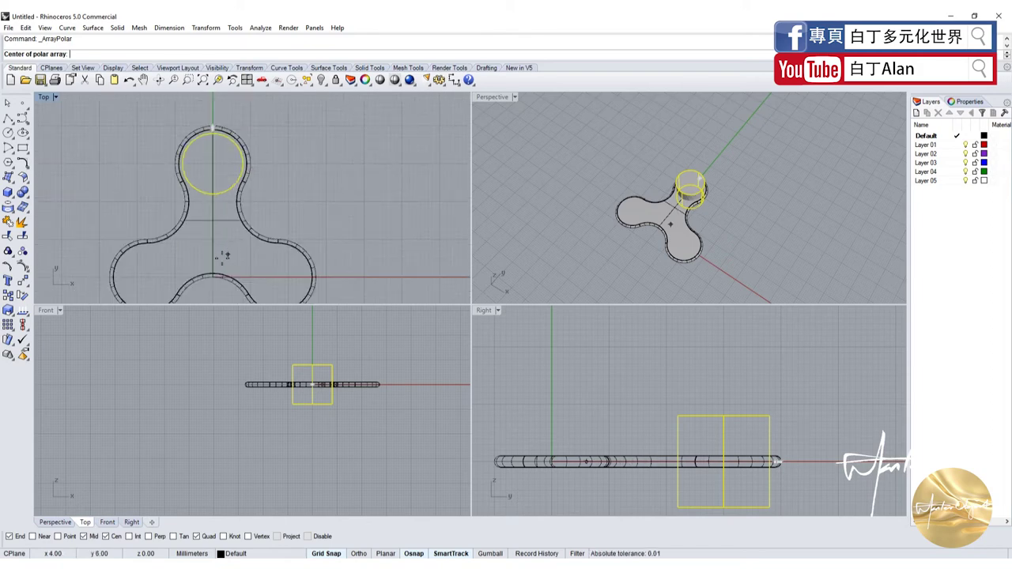
scroll(222, 255, up, 2)
scroll(212, 237, up, 1)
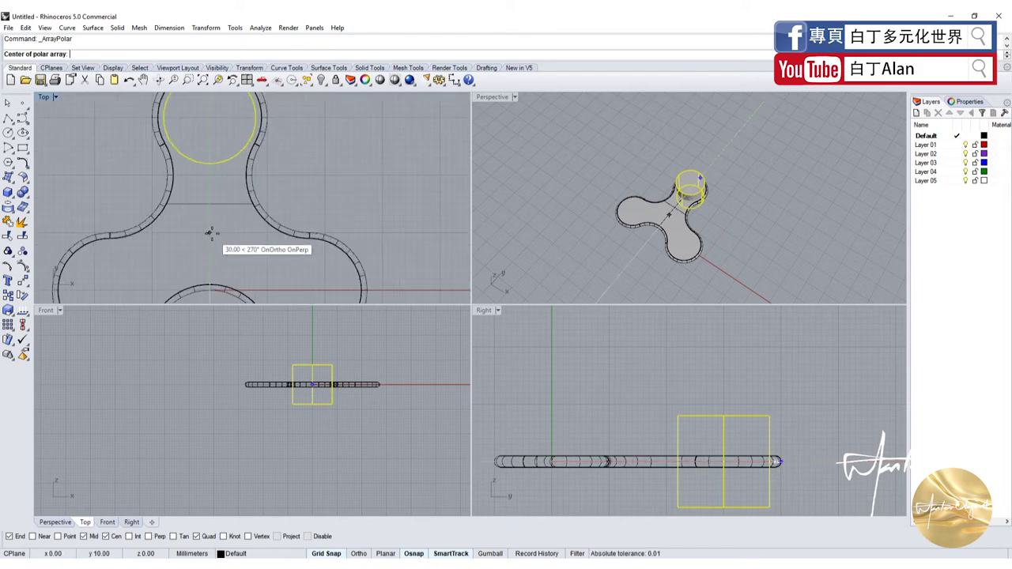
click(209, 232)
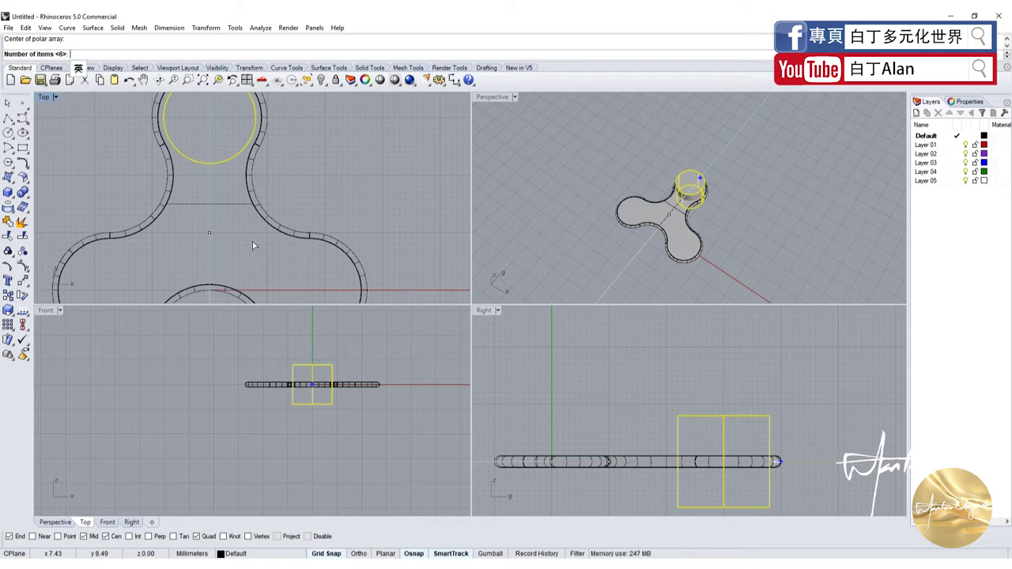
text(3)
key(Return)
key(Return)
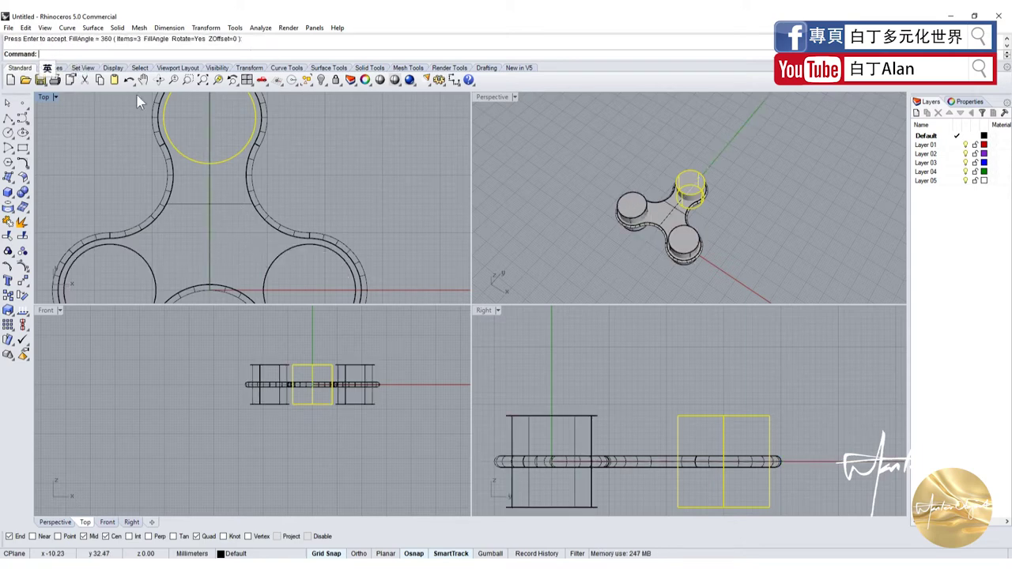
click(348, 198)
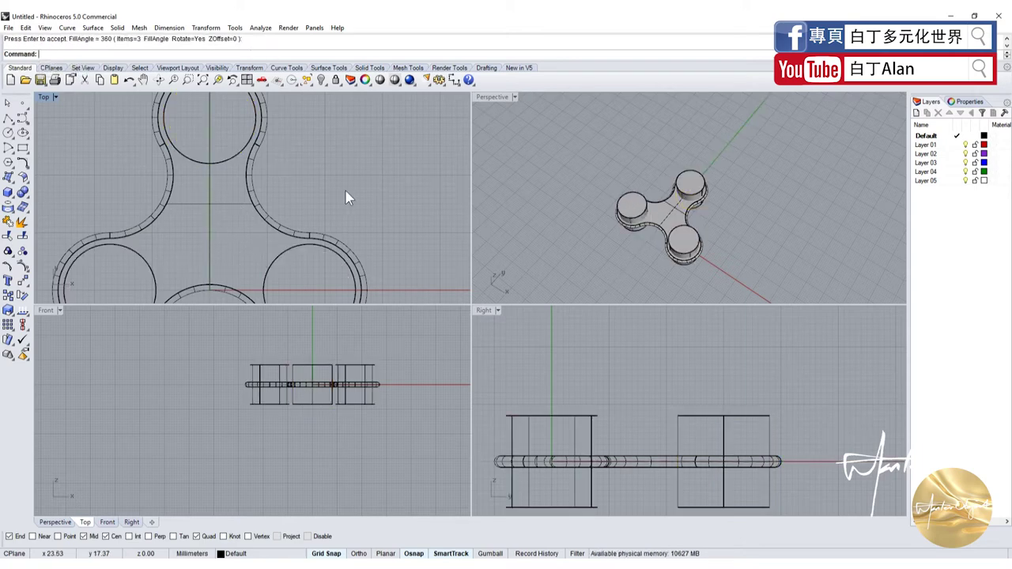
double_click(492, 97)
scroll(422, 286, down, 2)
scroll(422, 286, up, 4)
Step: Subtract the three cylinders from the plate-and-rim body, then undo it
click(421, 286)
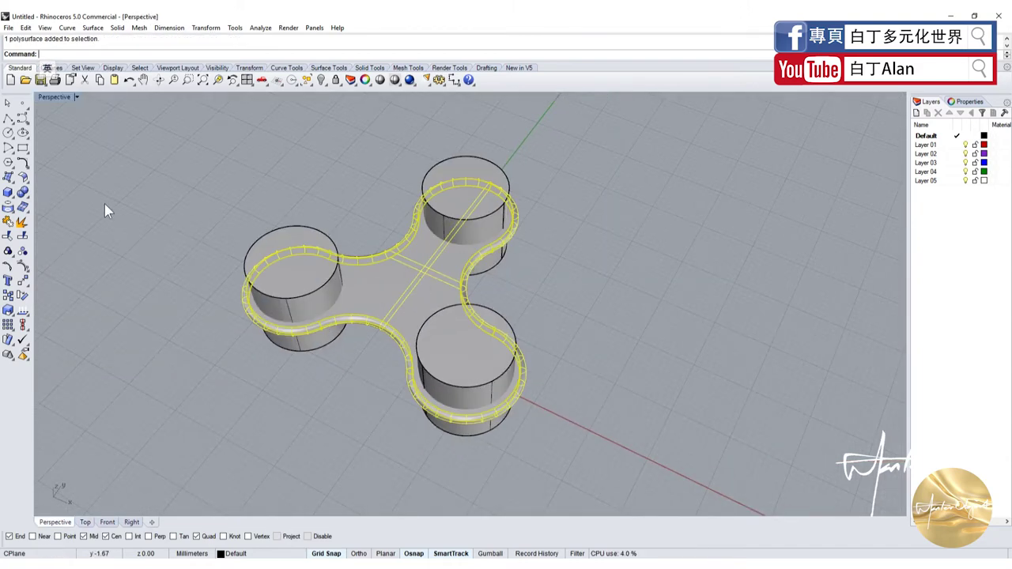
click(26, 203)
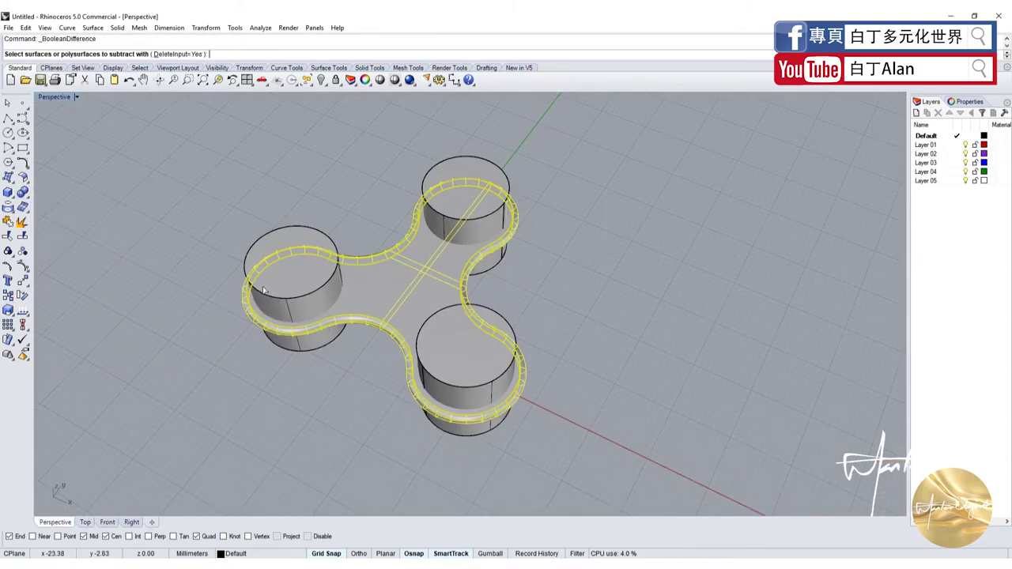
click(58, 204)
click(294, 284)
click(467, 356)
click(469, 218)
key(Return)
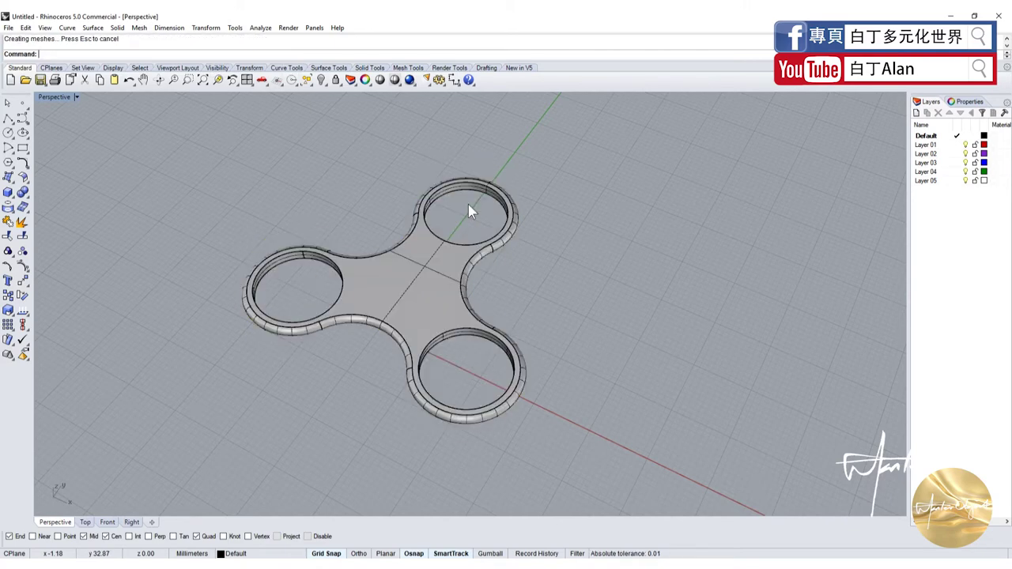
key(ctrl+z)
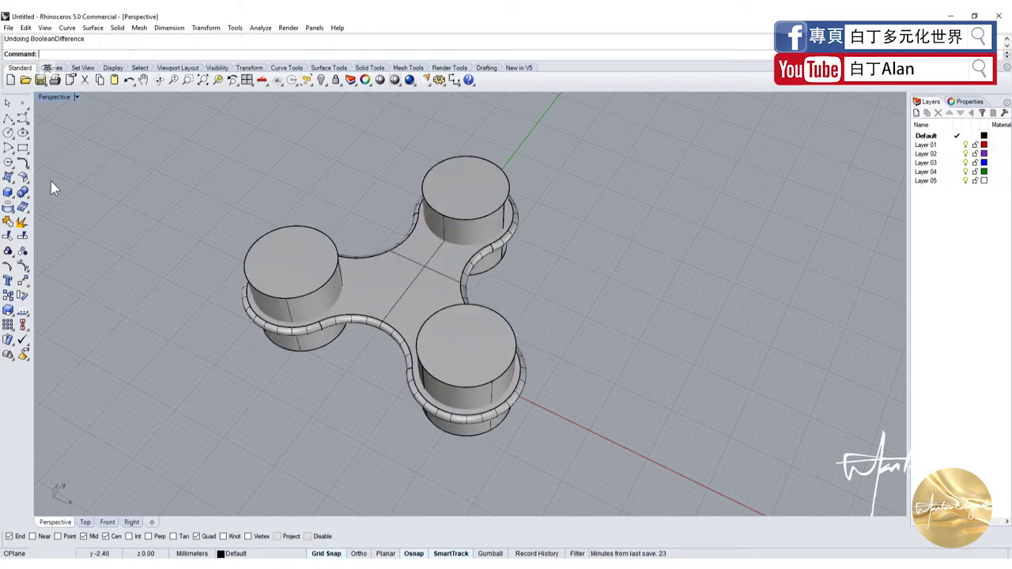
Step: Boolean-difference the left, bottom and top cylinders from the body to cut three holes
click(29, 202)
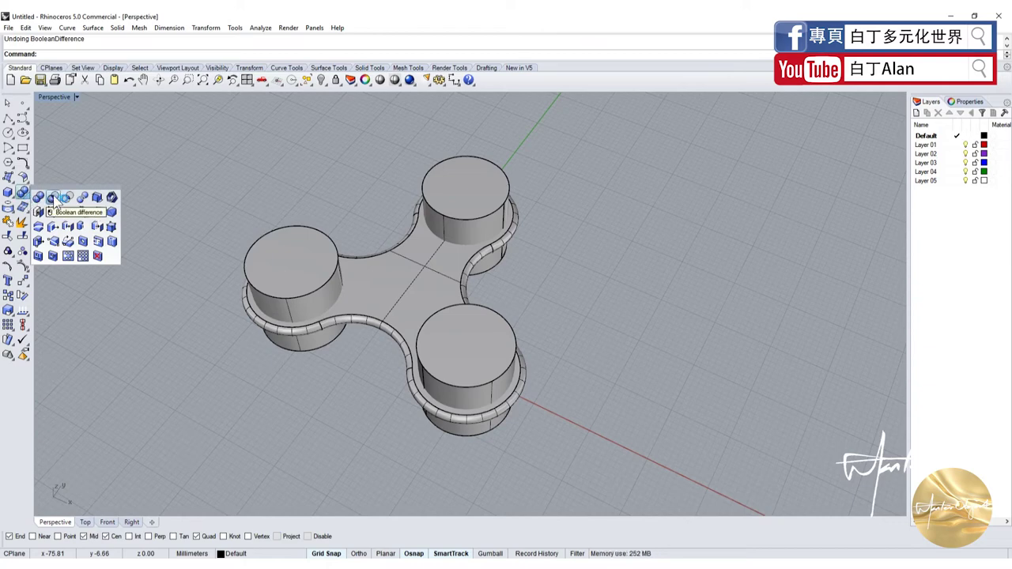
click(54, 200)
click(384, 279)
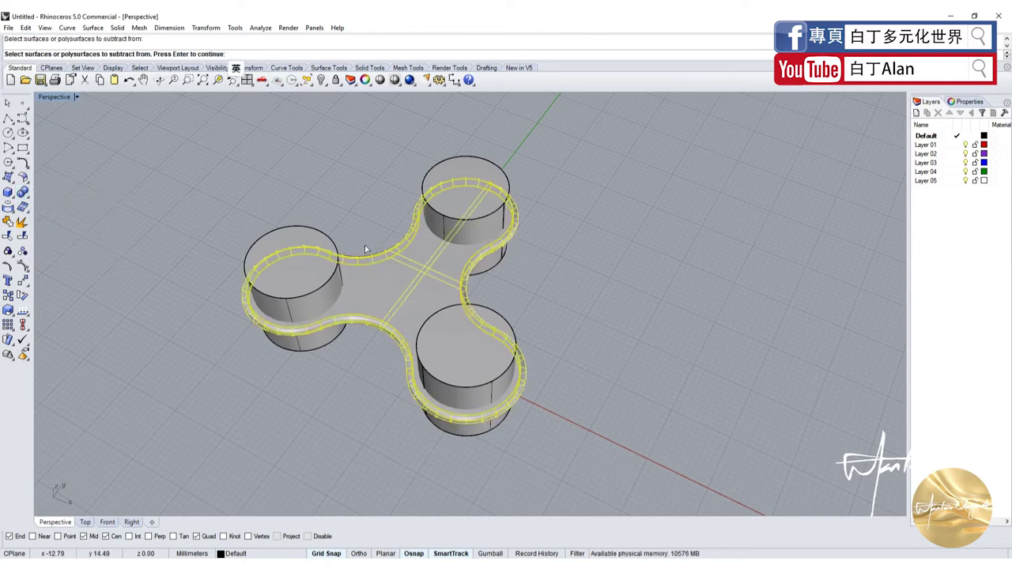
key(Return)
click(331, 273)
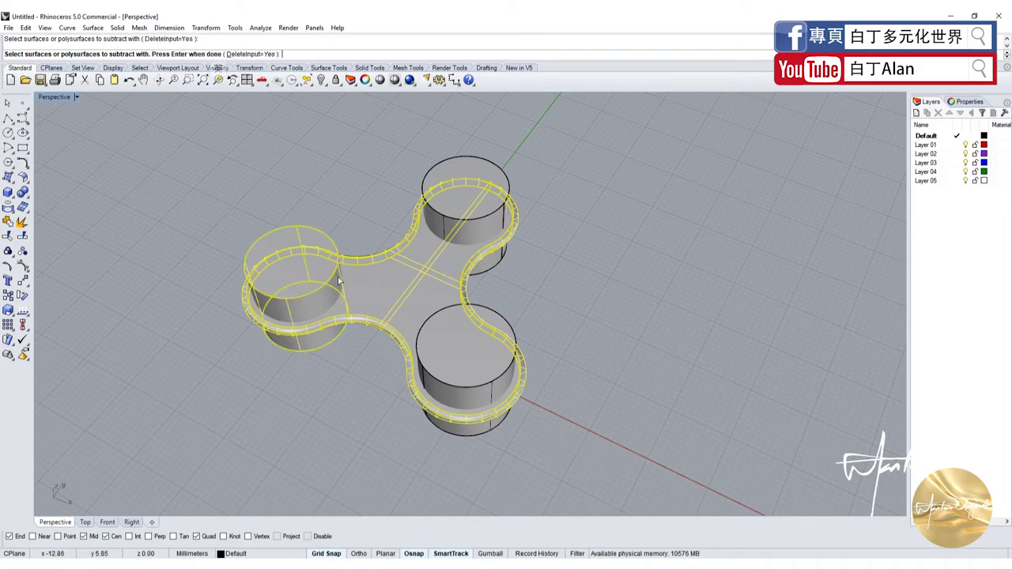
click(467, 316)
click(475, 218)
key(Return)
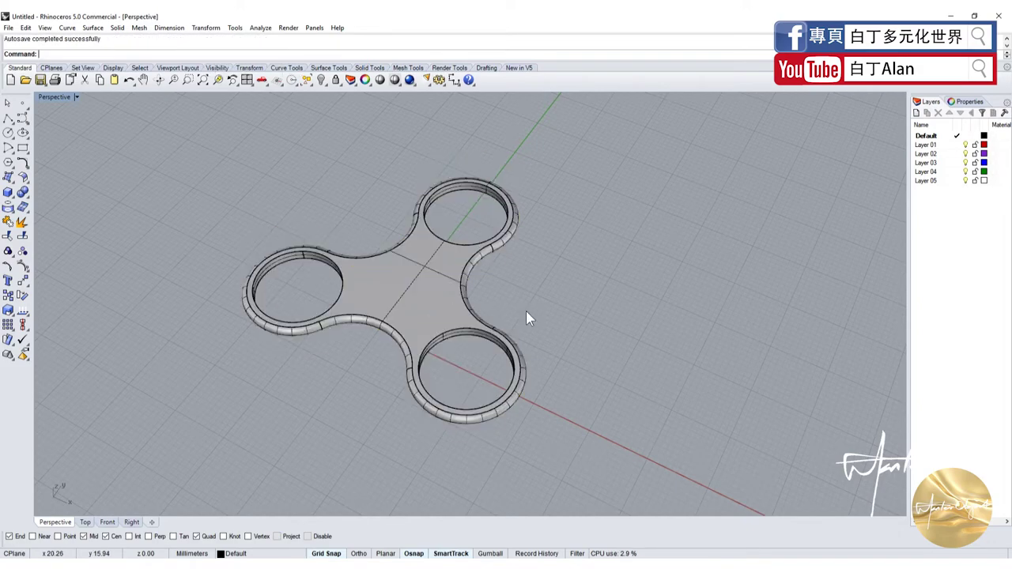
scroll(526, 311, down, 3)
scroll(487, 253, up, 5)
scroll(494, 247, up, 2)
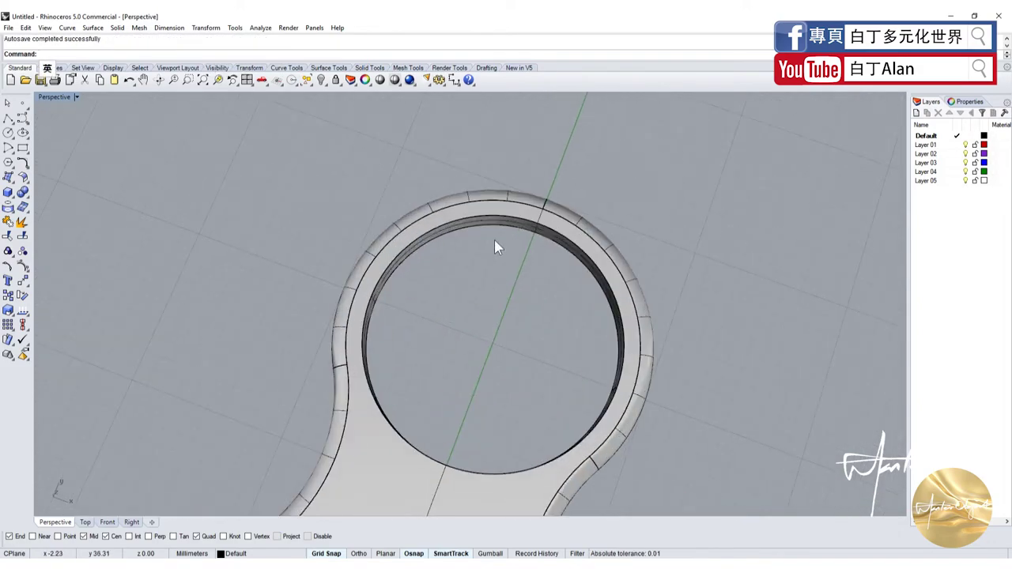
Step: Hide the spinner body and its guide curve, leaving only the circle visible
click(500, 230)
click(535, 259)
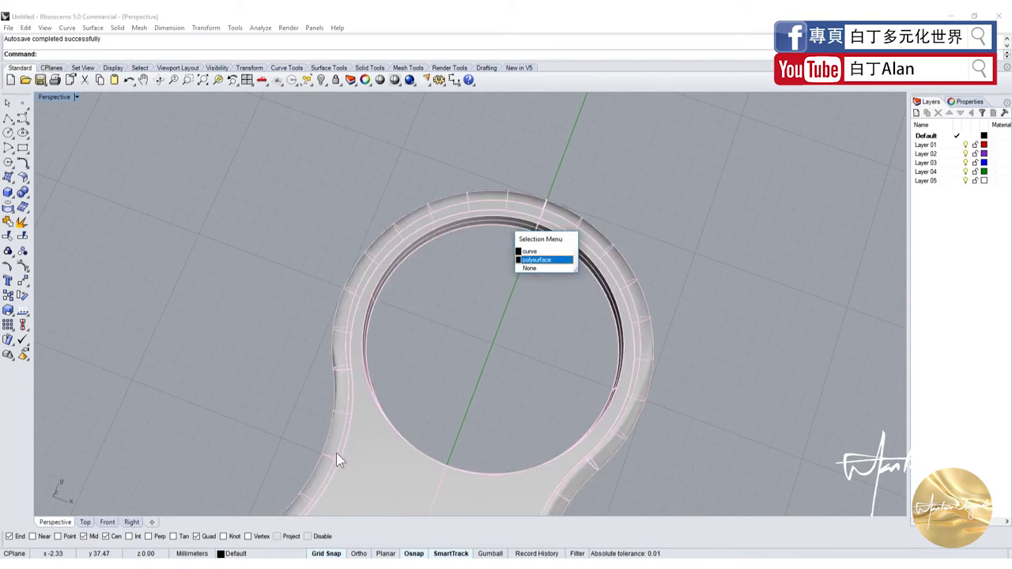
scroll(372, 396, down, 3)
click(510, 452)
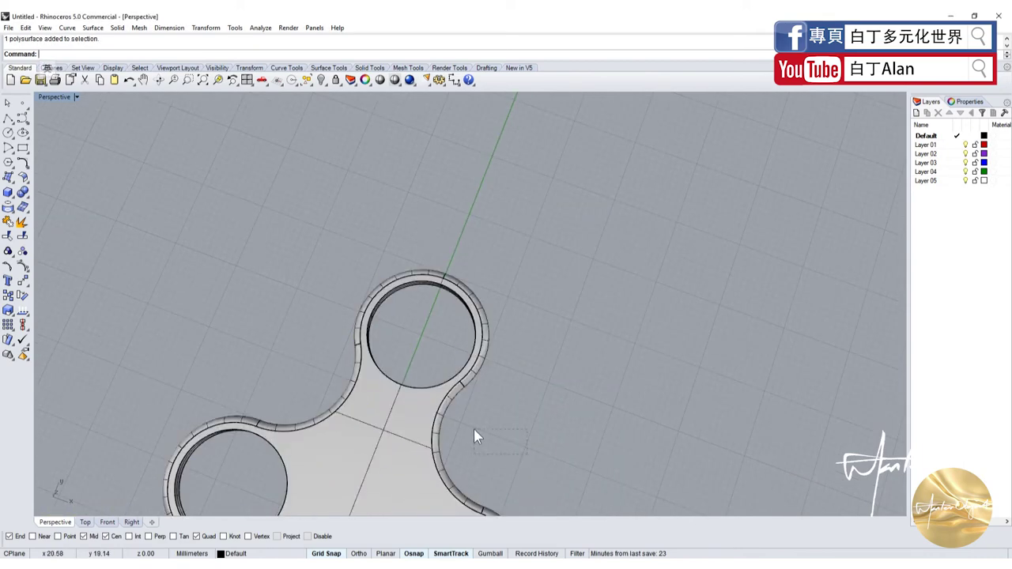
drag(402, 420, 402, 422)
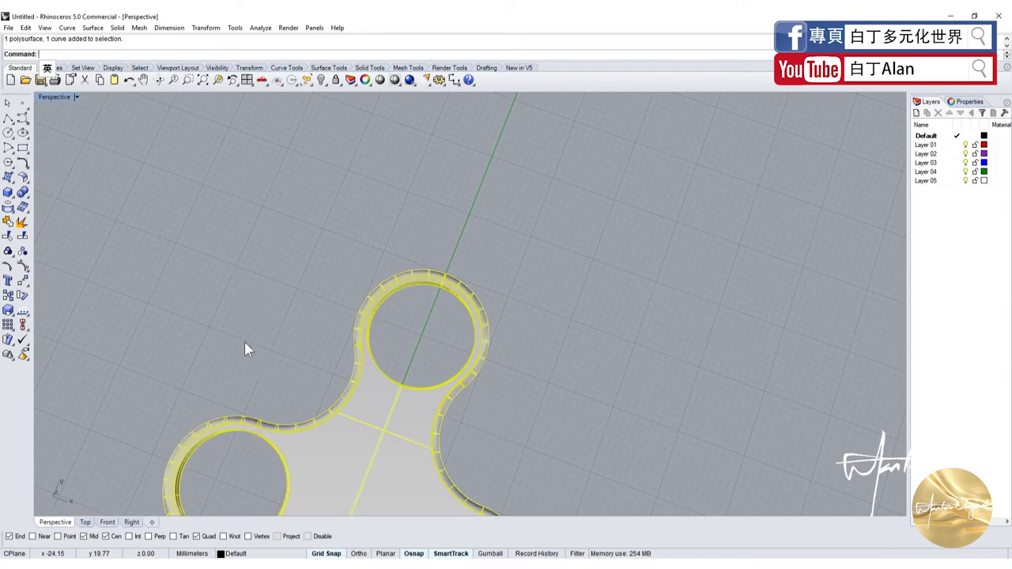
click(319, 81)
Step: Maximize the Right viewport for side-view drawing, abandoning a first polyline attempt
click(408, 383)
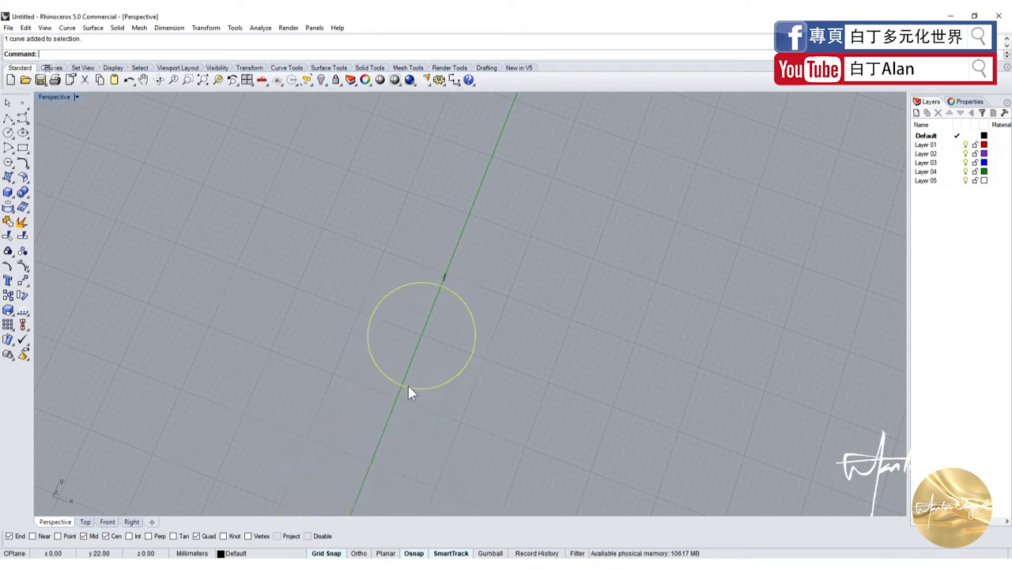
double_click(49, 94)
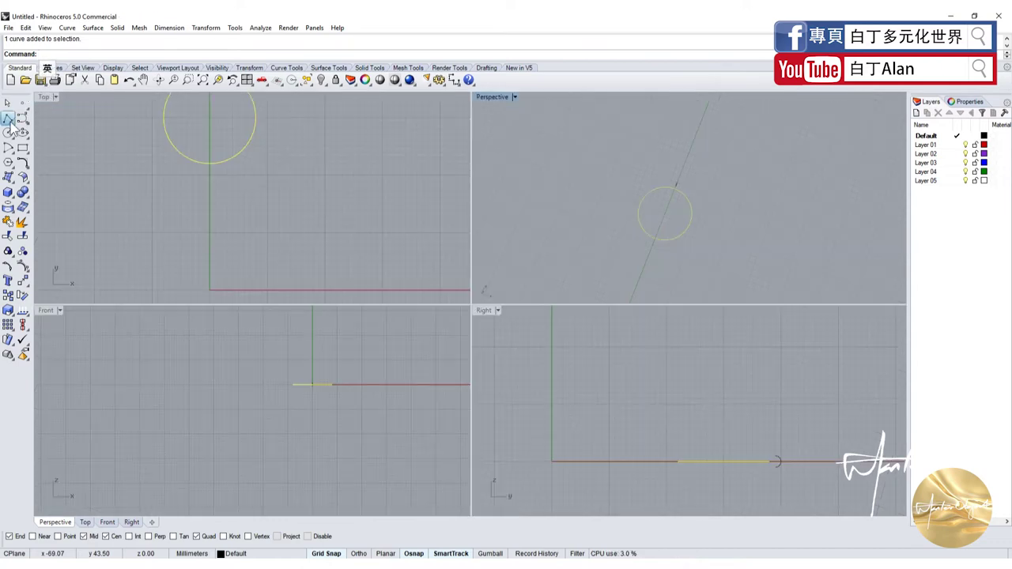
click(8, 118)
scroll(495, 340, up, 3)
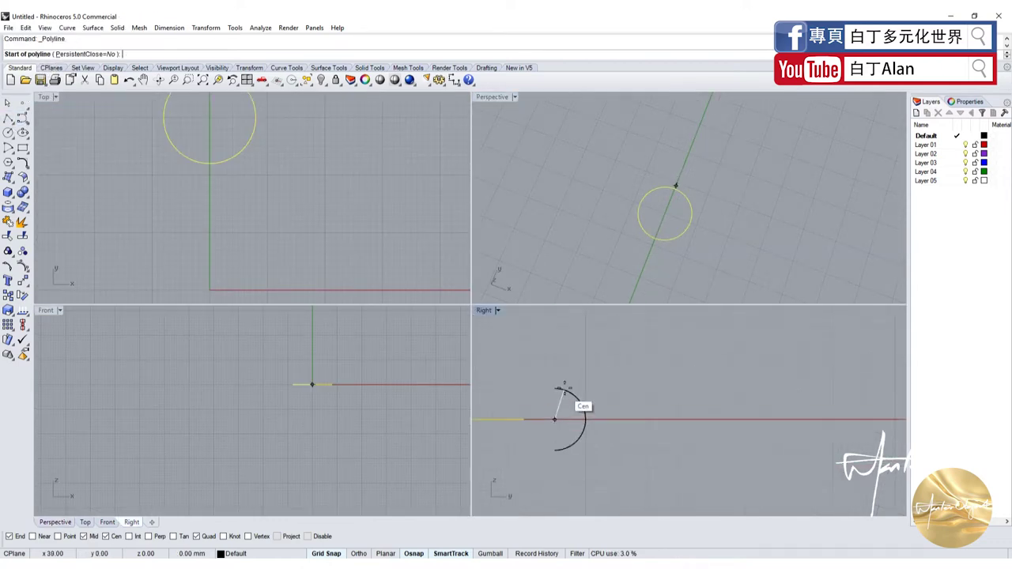
double_click(485, 310)
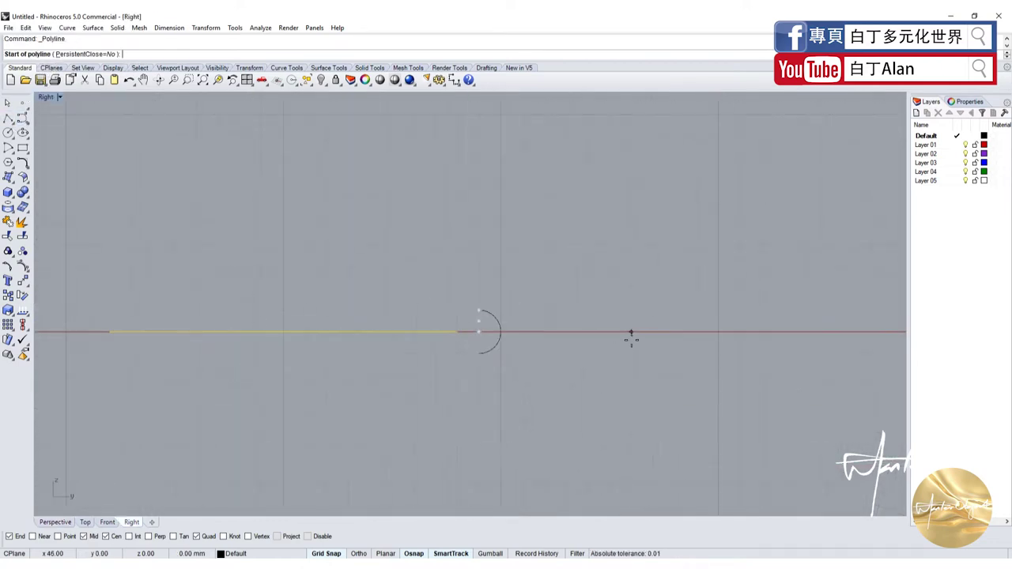
scroll(381, 288, up, 4)
click(613, 433)
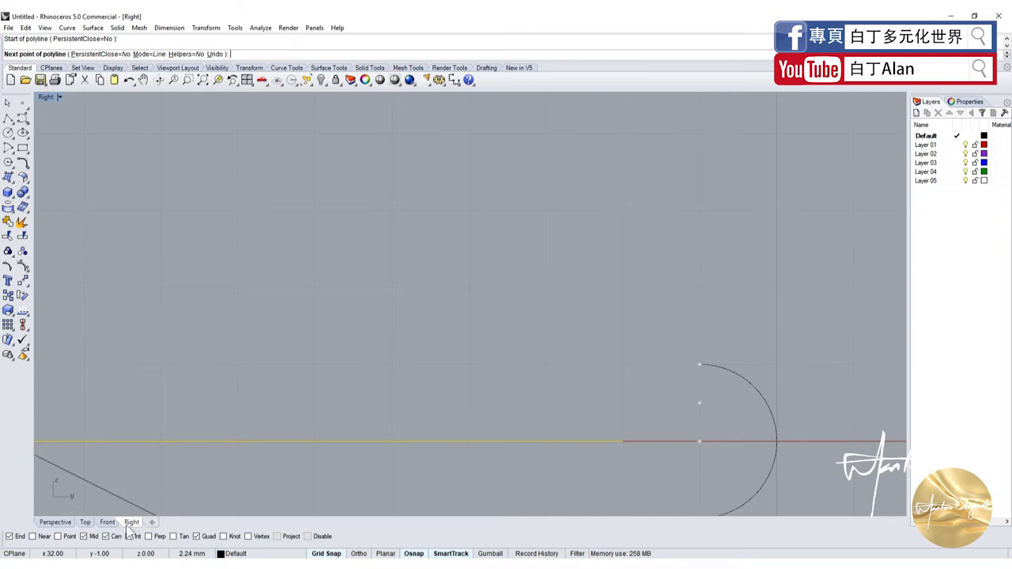
key(Escape)
Step: Draw the first closed rectangular polyline on the axis left of the arc
right_click(569, 431)
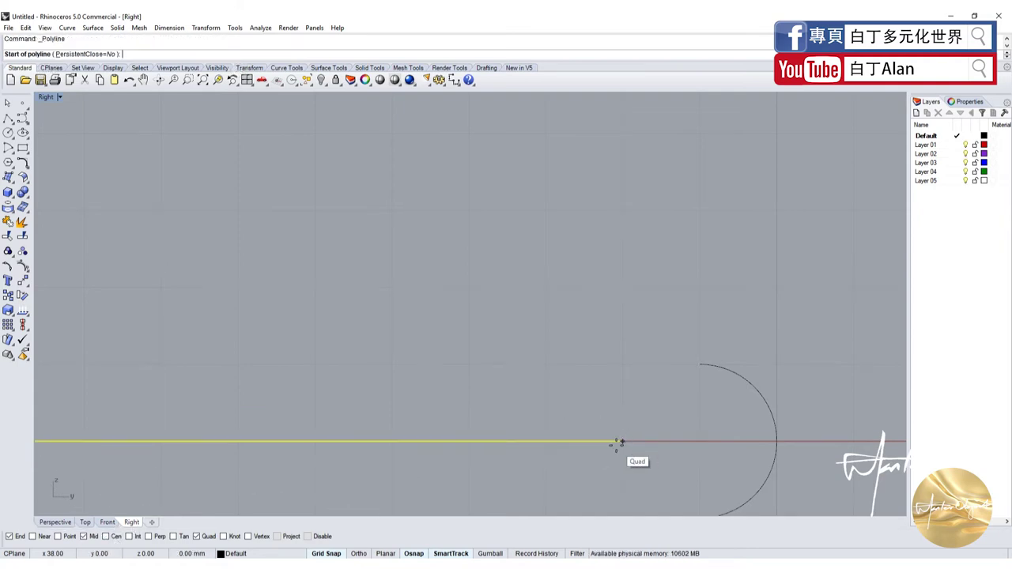
click(620, 441)
click(622, 366)
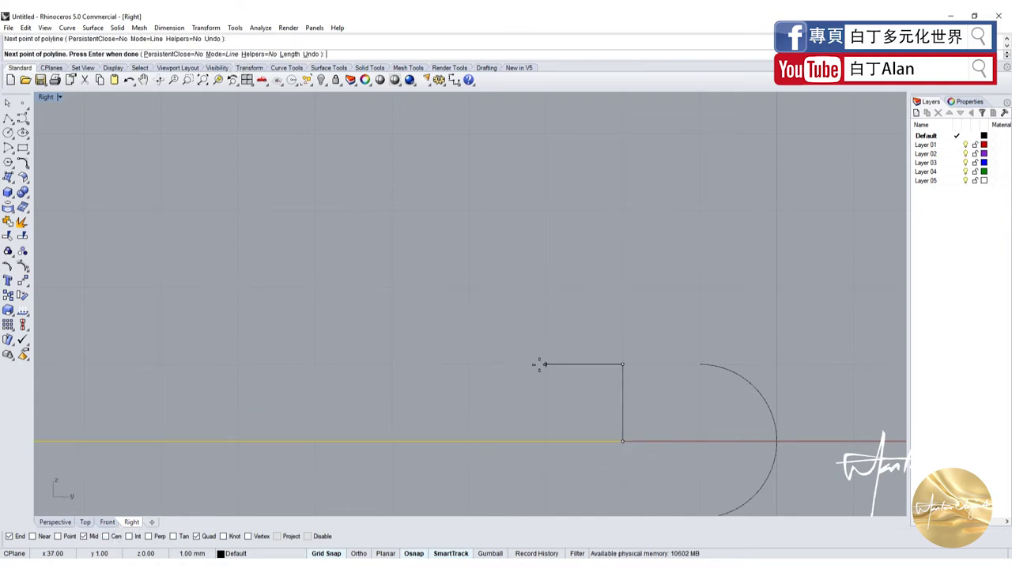
click(545, 364)
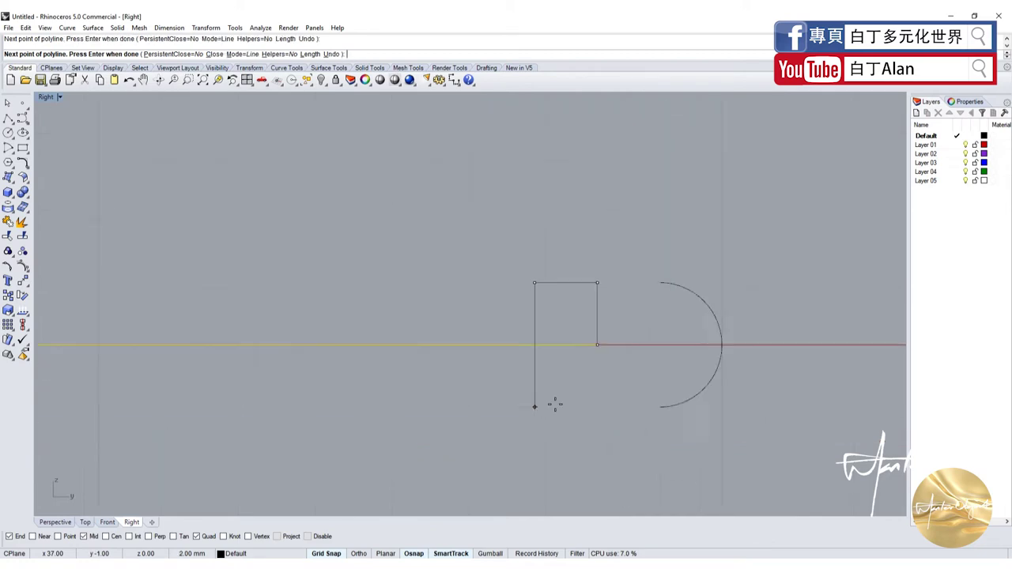
click(530, 408)
click(606, 407)
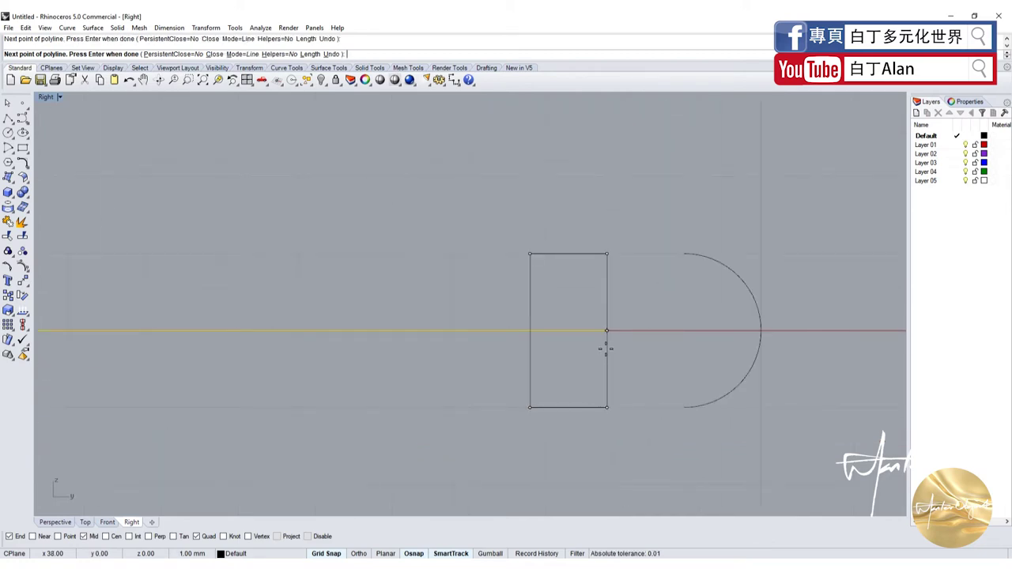
click(607, 332)
click(603, 369)
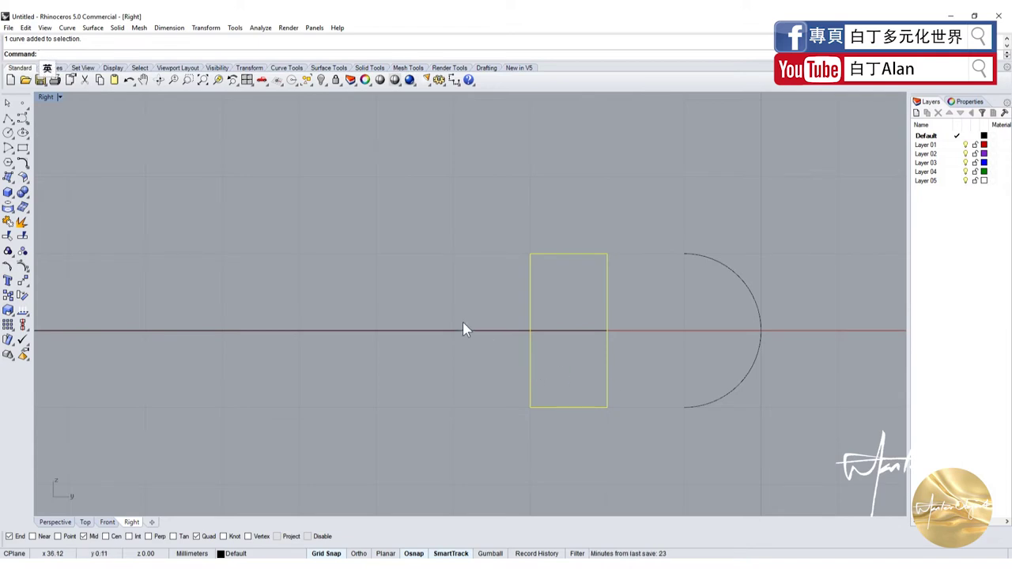
Step: Draw a second tall closed rectangle further left, matching the first
click(8, 118)
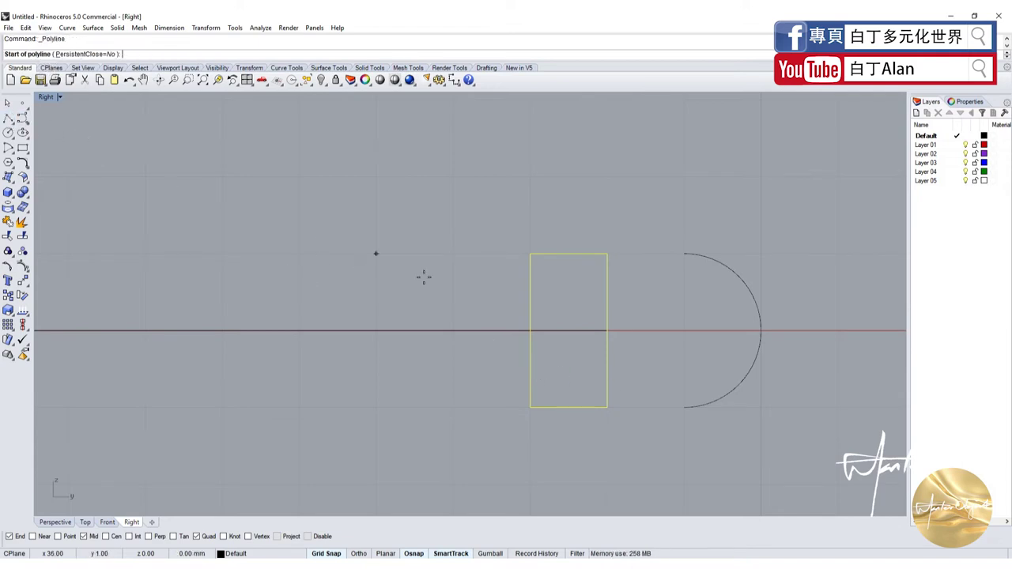
scroll(422, 276, up, 3)
click(575, 355)
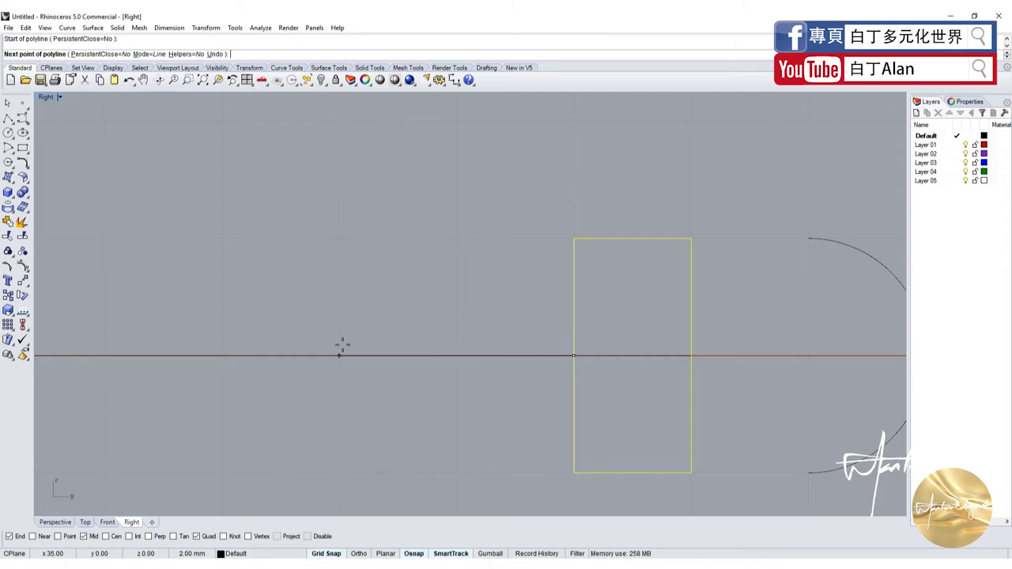
click(342, 344)
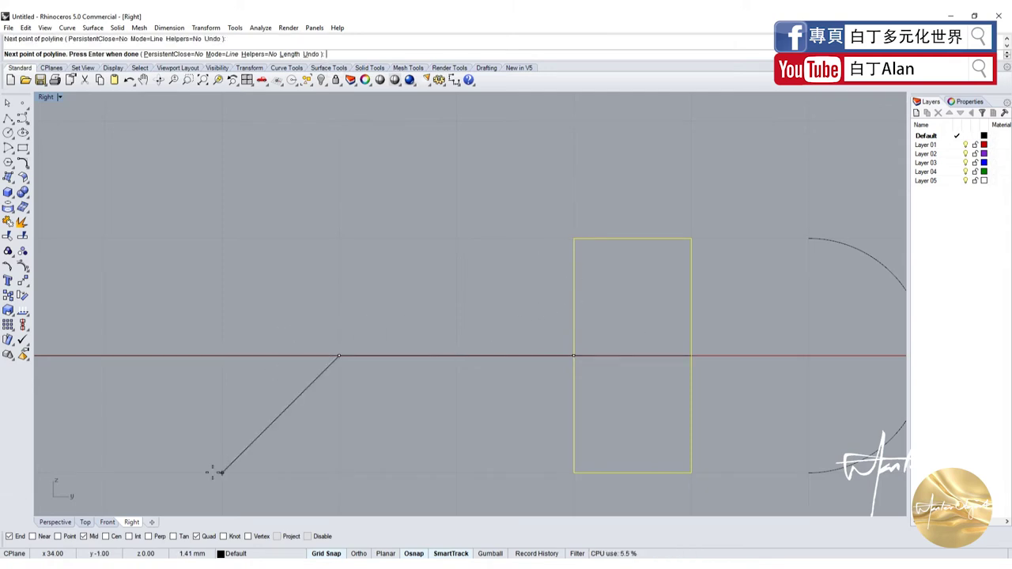
key(Escape)
key(Return)
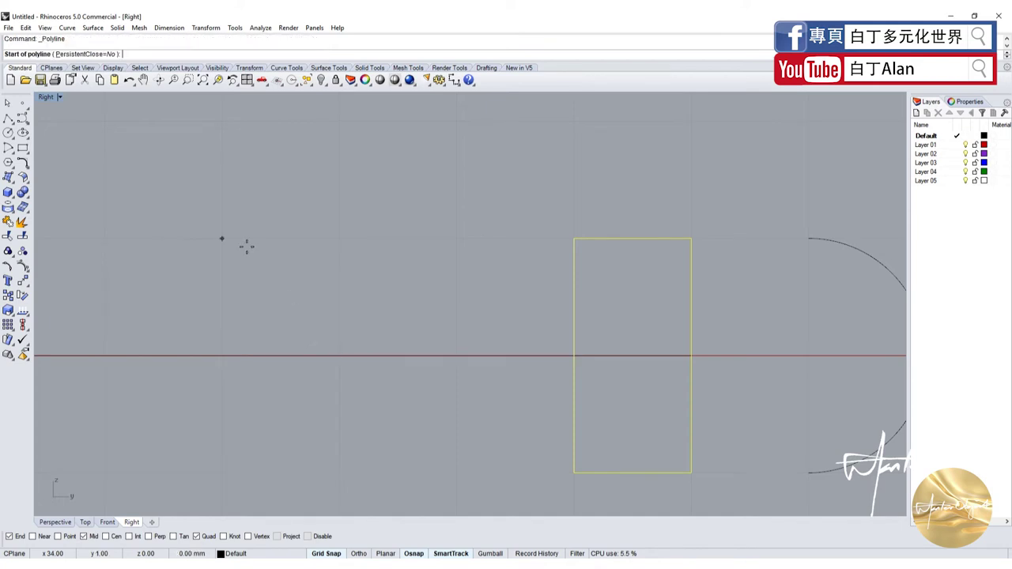
click(222, 238)
click(222, 473)
click(340, 473)
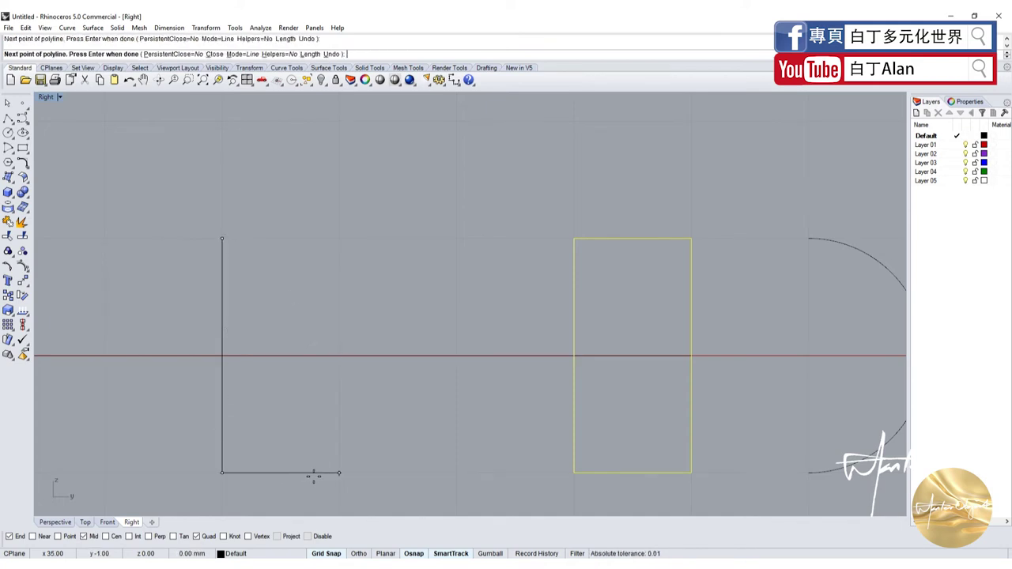
click(339, 238)
click(245, 238)
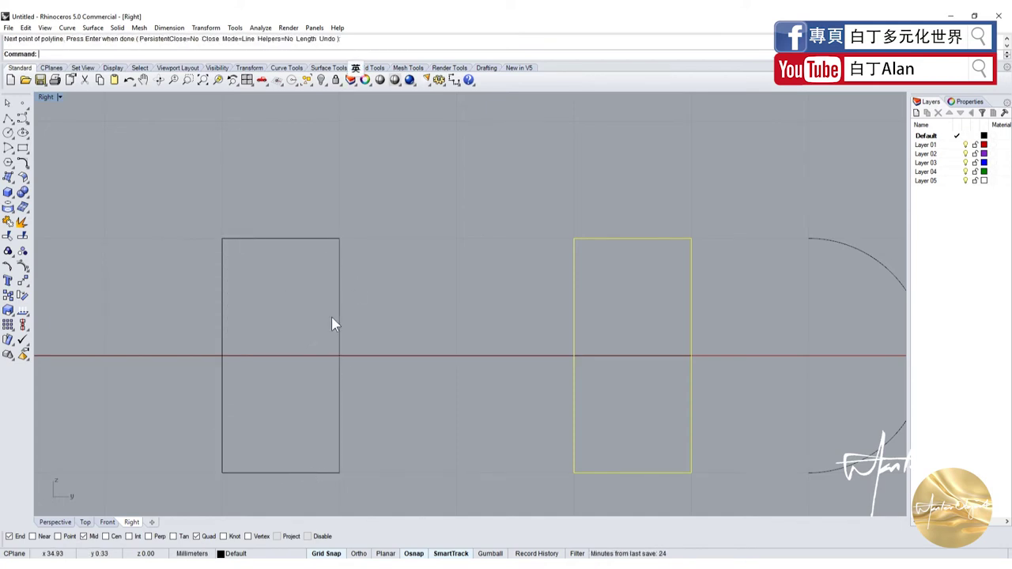
Step: Draw a line from the axis up to the second rectangle's top-right corner
key(Return)
click(338, 355)
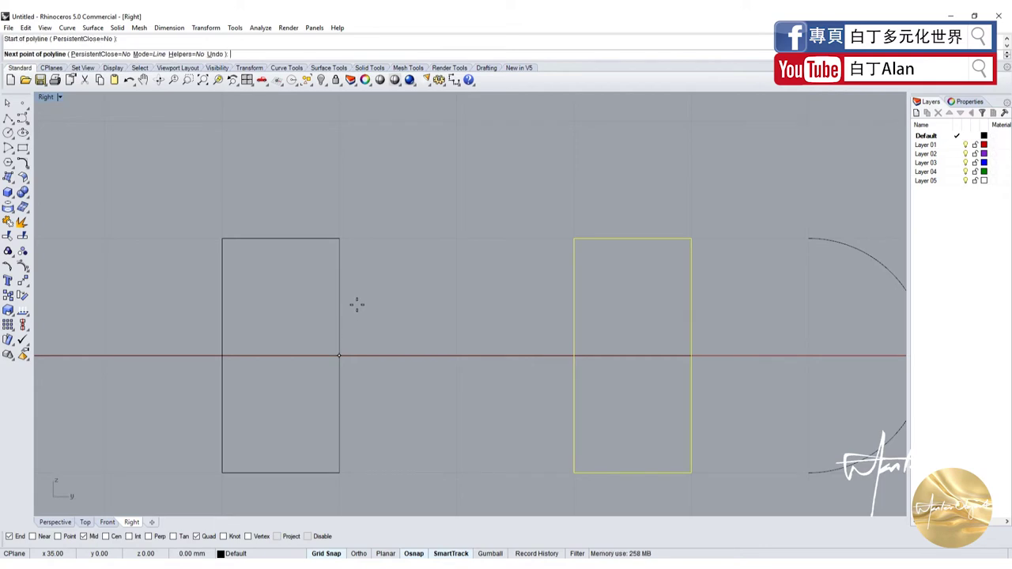
click(339, 238)
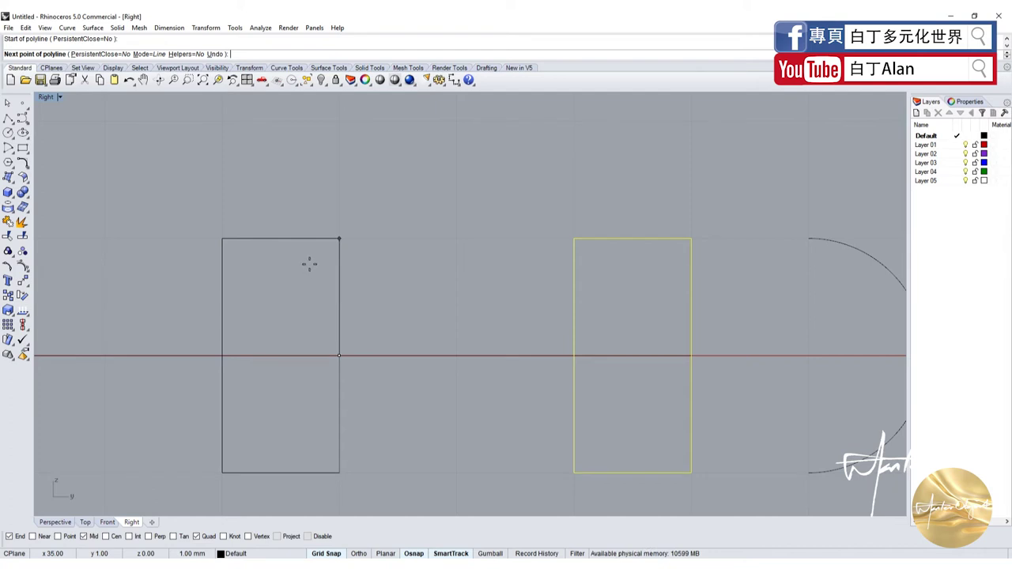
text(0)
key(Return)
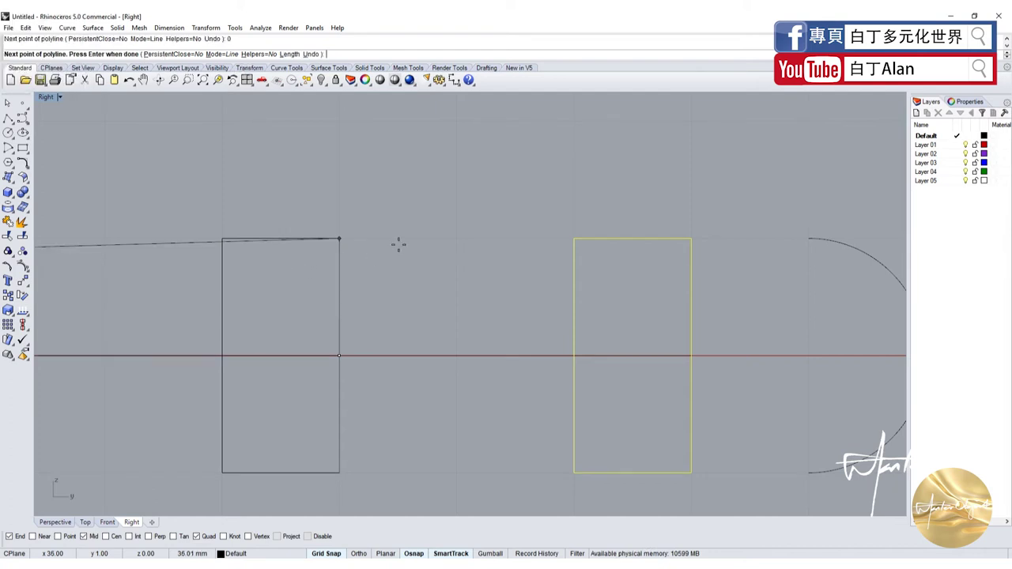
key(Return)
key(Escape)
click(443, 355)
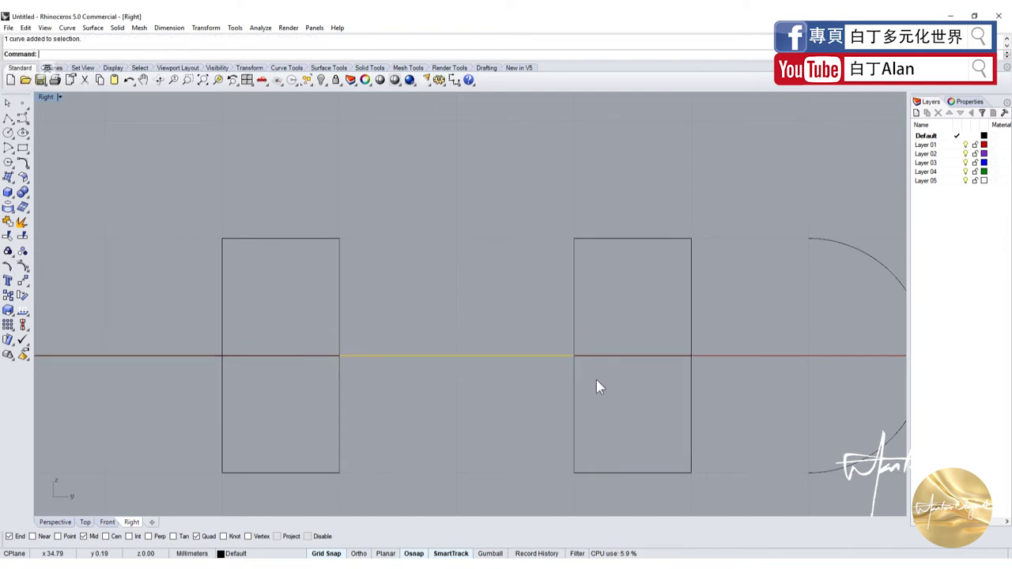
Step: Draw a short 0.5-unit line starting at the left rectangle's right edge
click(8, 117)
scroll(464, 300, down, 3)
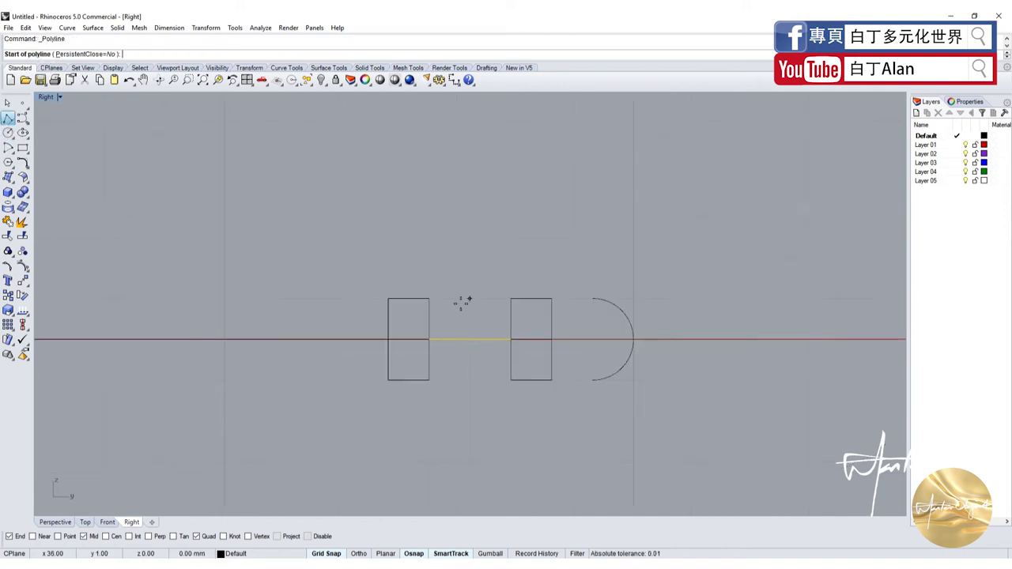
scroll(427, 336, up, 2)
click(427, 336)
text(0.5)
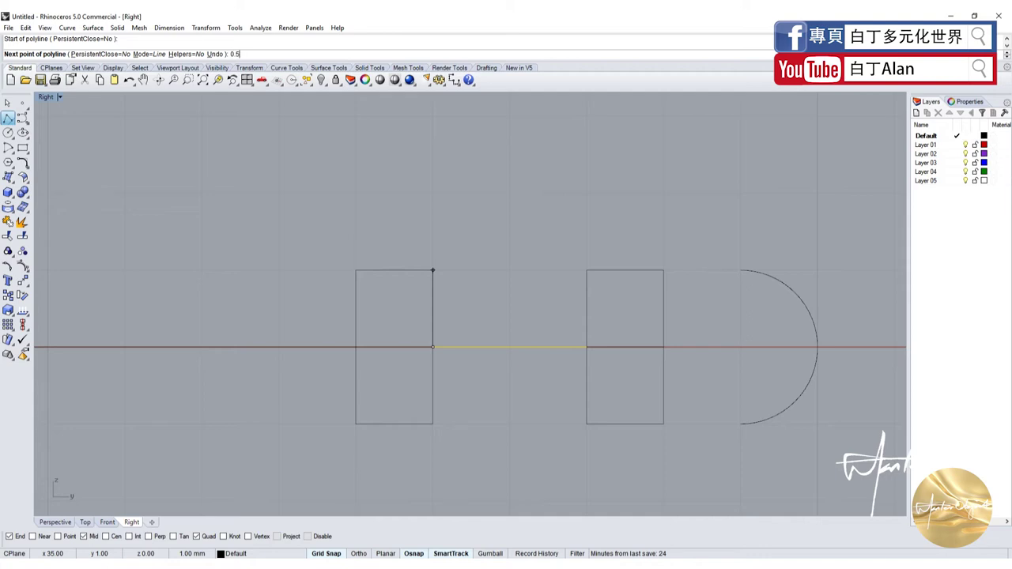
key(Return)
click(482, 265)
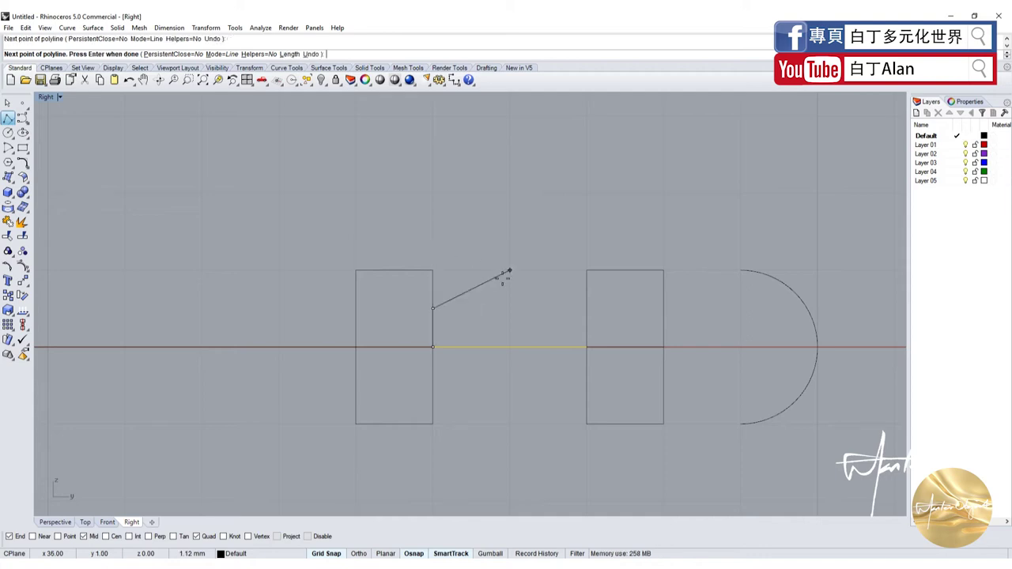
key(Return)
Step: Mirror the short half-profile line across the vertical axis to form a U outline
drag(395, 294, 469, 375)
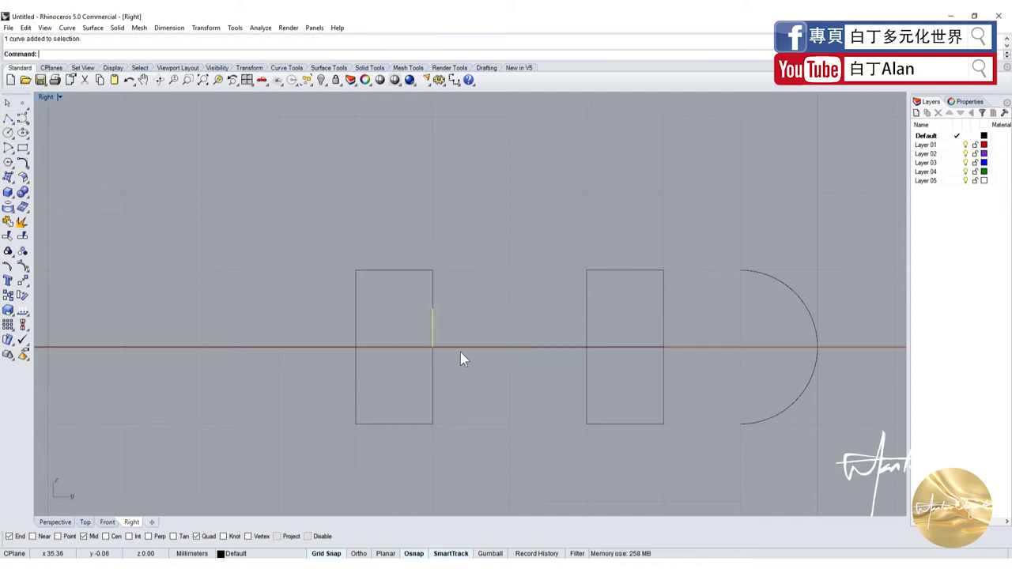
click(461, 353)
key(Escape)
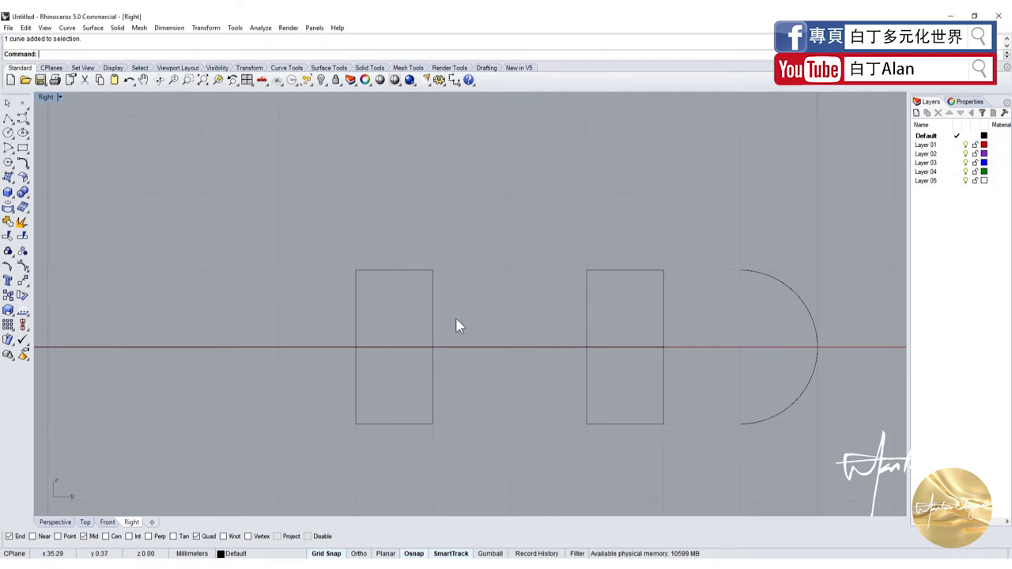
click(29, 287)
click(112, 287)
click(510, 347)
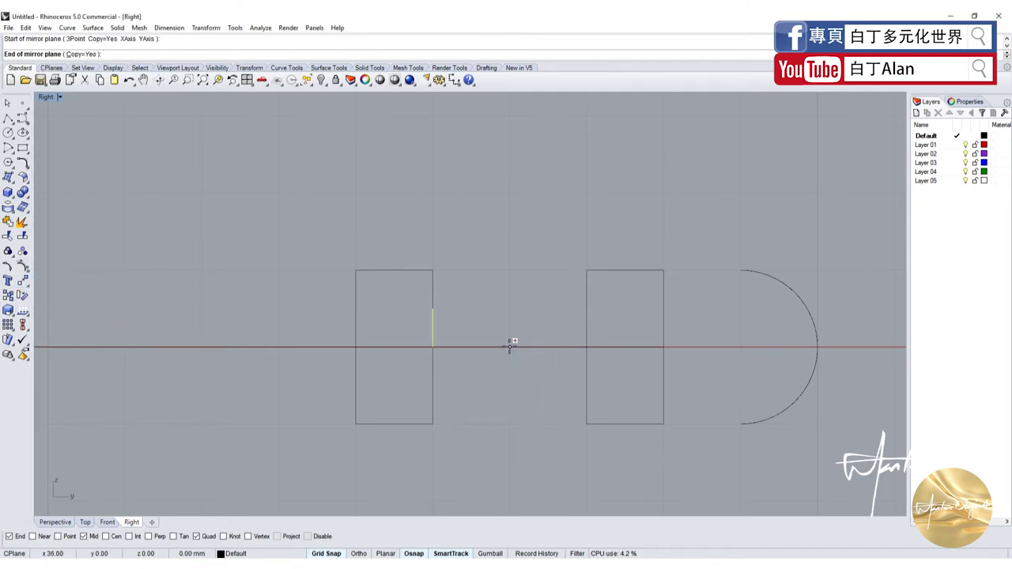
click(619, 386)
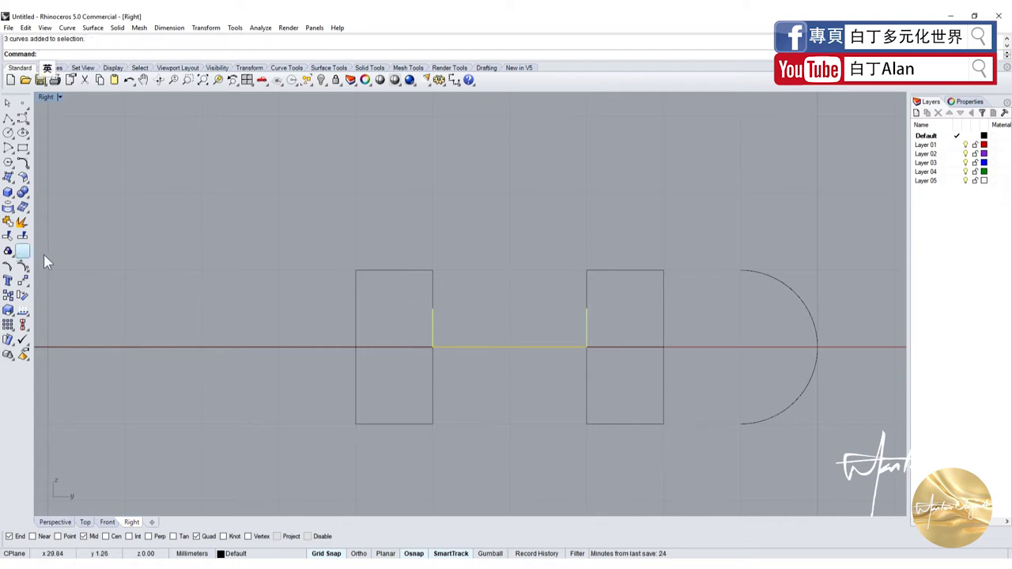
Step: Join the U segments and draw a three-point curve across their top ends
click(8, 235)
click(22, 117)
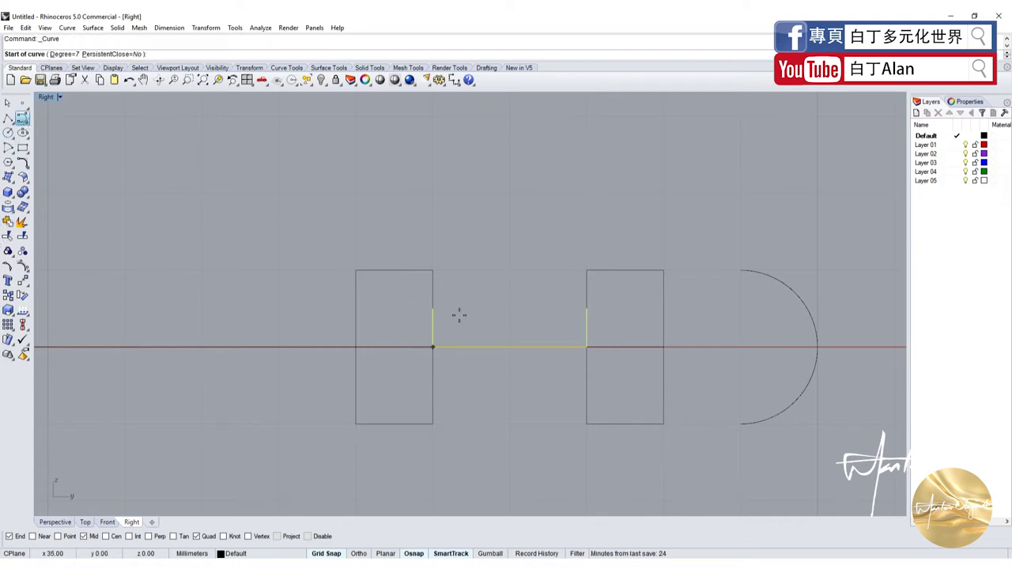
click(432, 309)
click(510, 308)
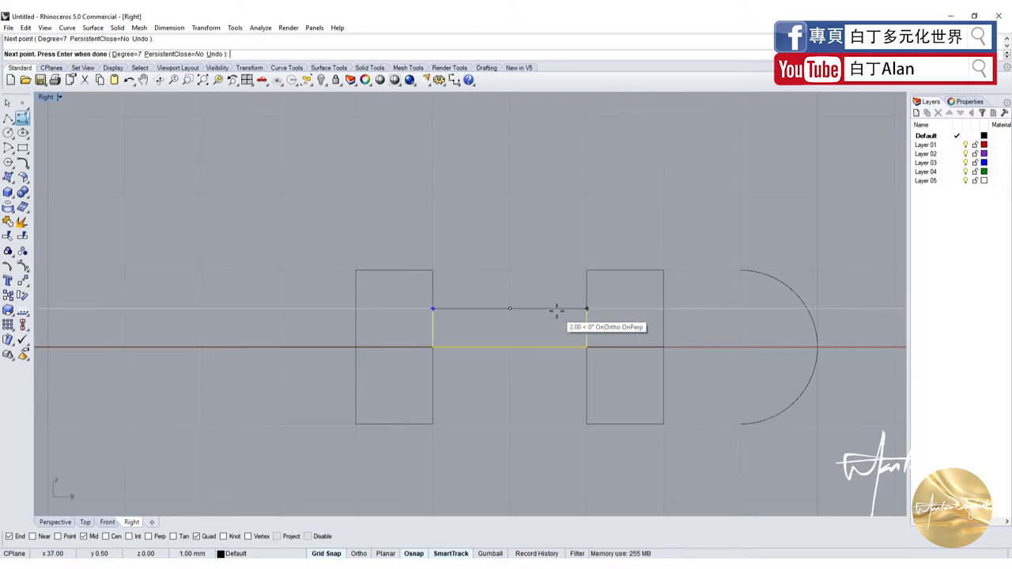
click(587, 309)
key(Return)
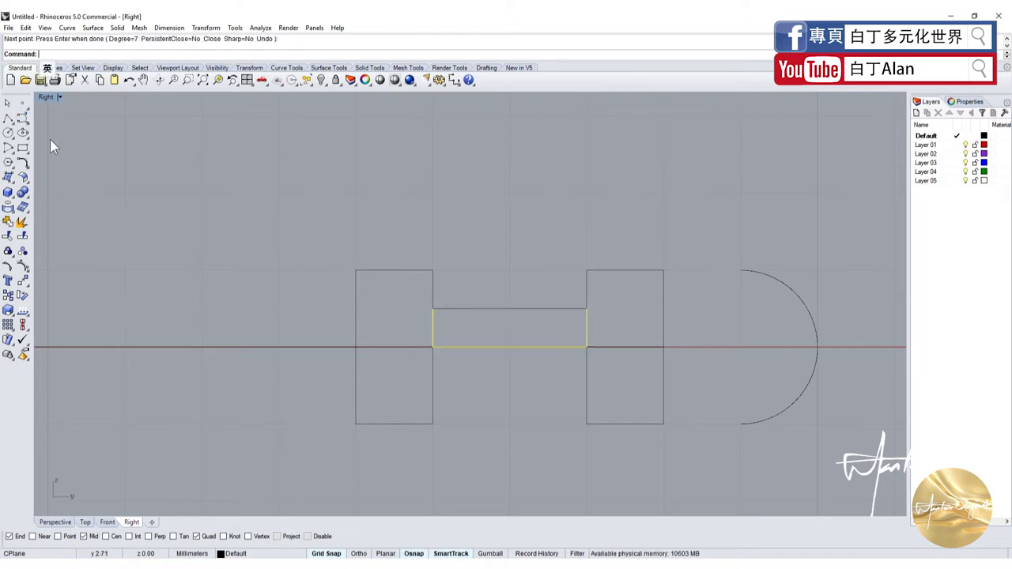
Step: Pull the top curve's middle control point upward to bow it into an arc
click(490, 312)
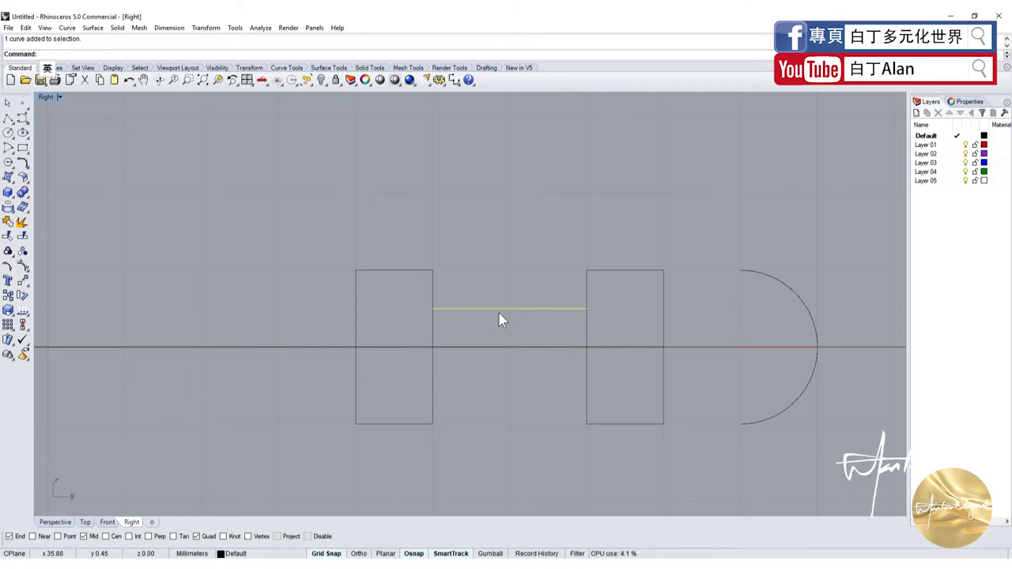
key(F10)
click(510, 308)
scroll(507, 307, up, 5)
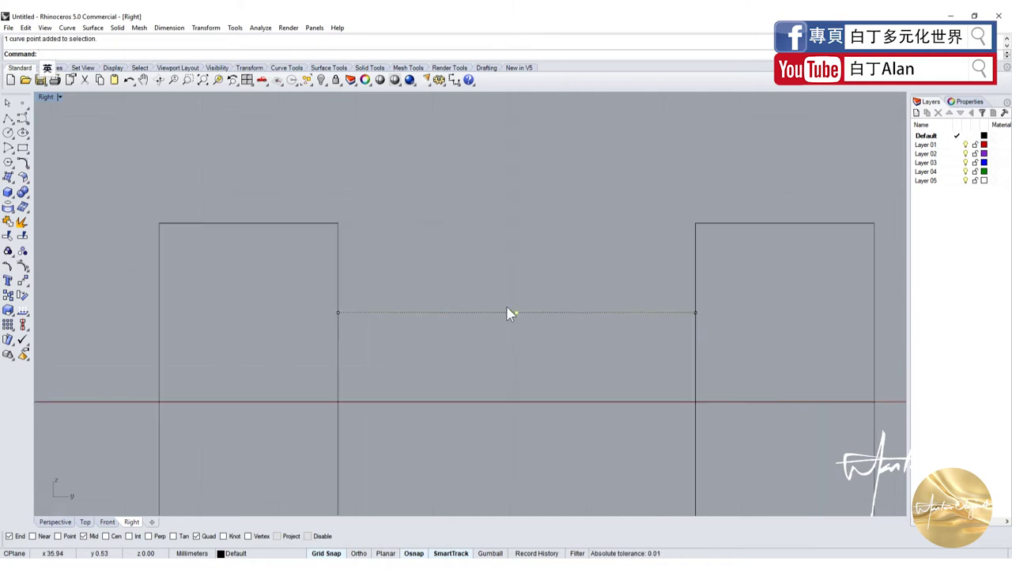
drag(518, 311, 520, 269)
key(Escape)
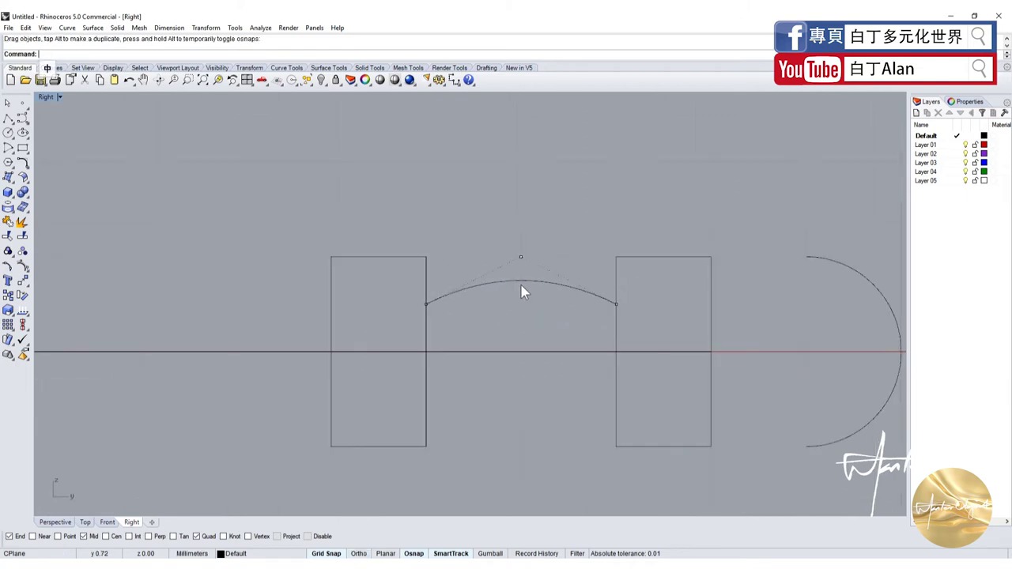
Step: Join the top arc and the U outline into one closed domed profile
scroll(530, 302, down, 6)
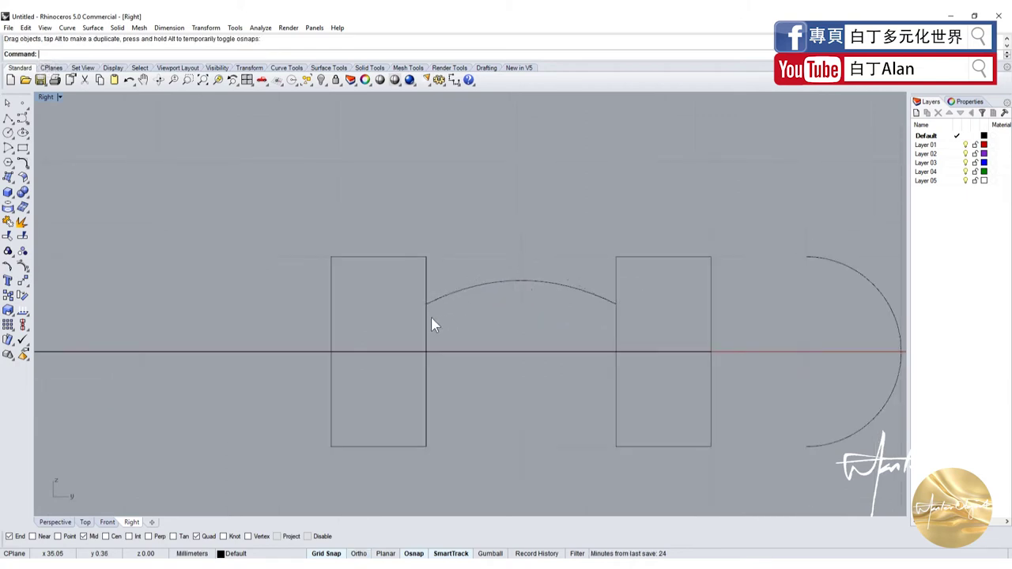
click(443, 296)
click(507, 351)
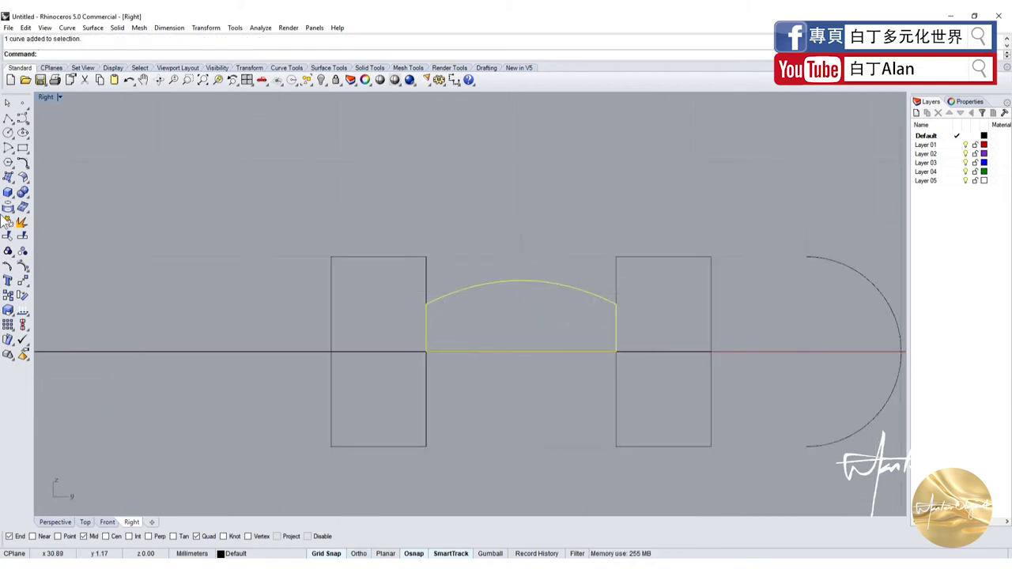
click(6, 221)
Step: Maximize the Perspective view, orbit to a clear angle, and select the circle
double_click(45, 97)
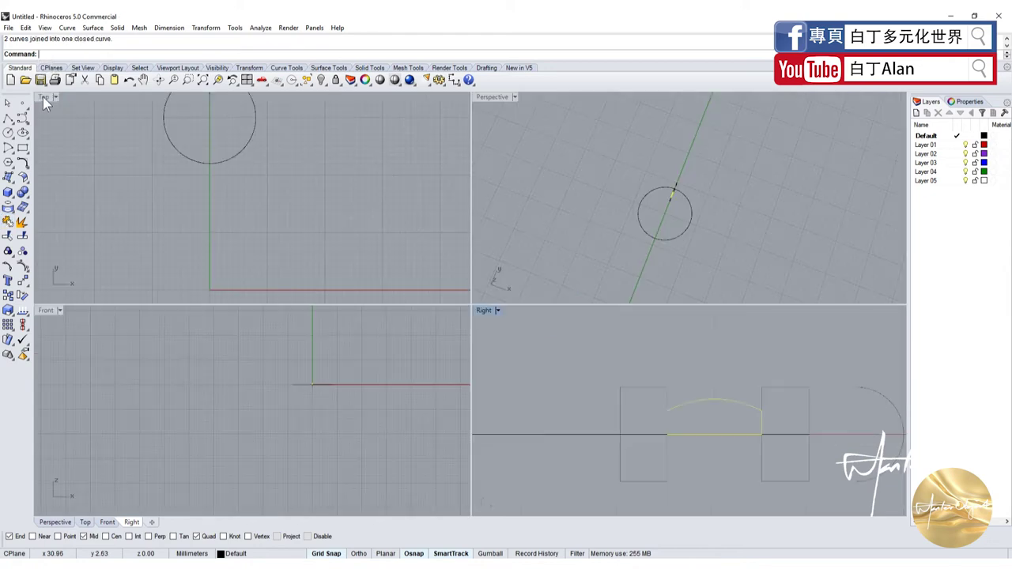
double_click(492, 98)
right_drag(491, 98, 443, 340)
scroll(496, 310, up, 3)
right_drag(496, 310, 540, 312)
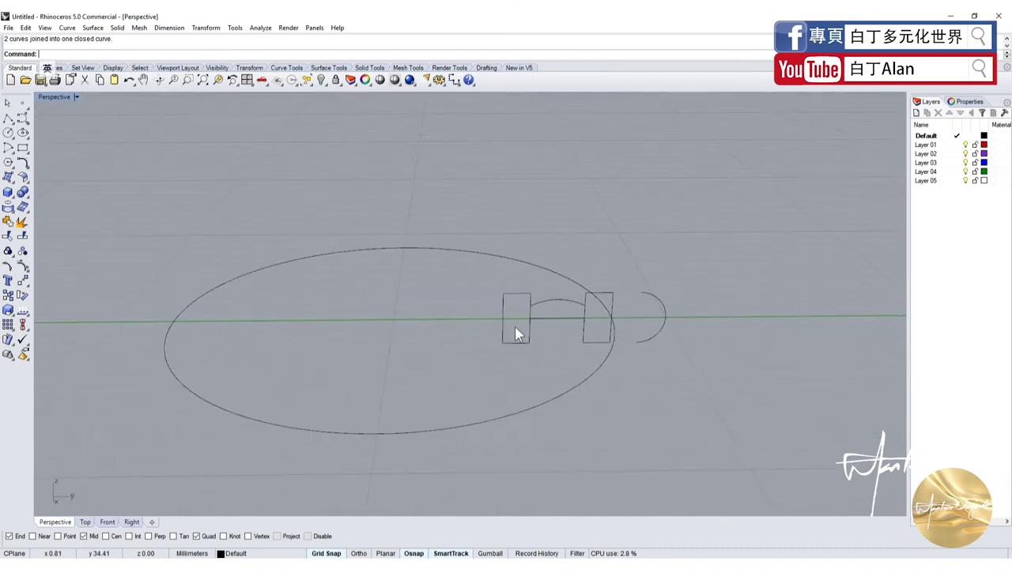
right_drag(535, 254, 515, 242)
scroll(576, 244, down, 3)
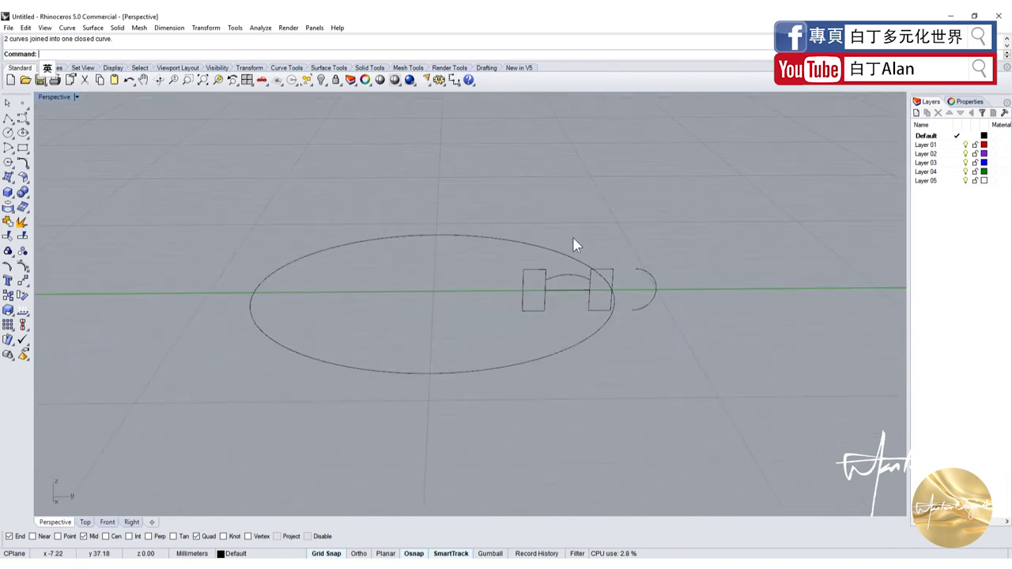
right_drag(575, 244, 545, 240)
click(531, 226)
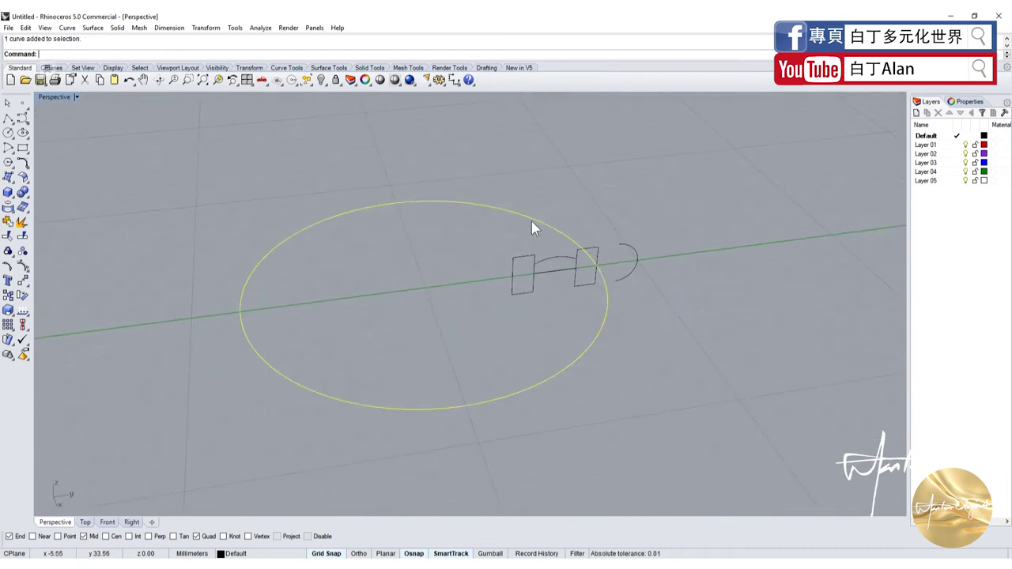
Step: Sweep each of the two rectangles along the circle rail with Sweep1
click(16, 183)
click(31, 228)
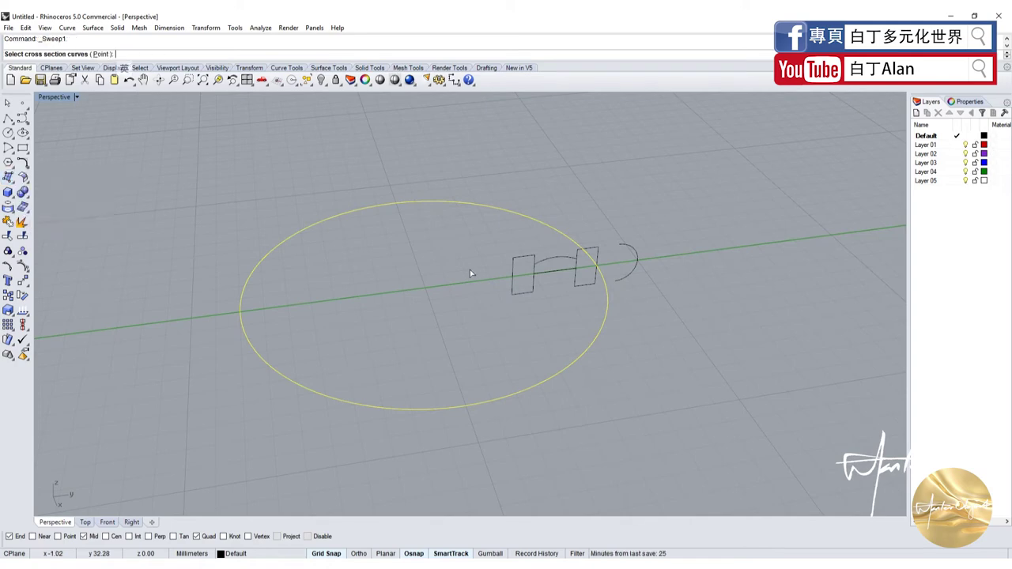
click(510, 277)
key(Return)
key(Return)
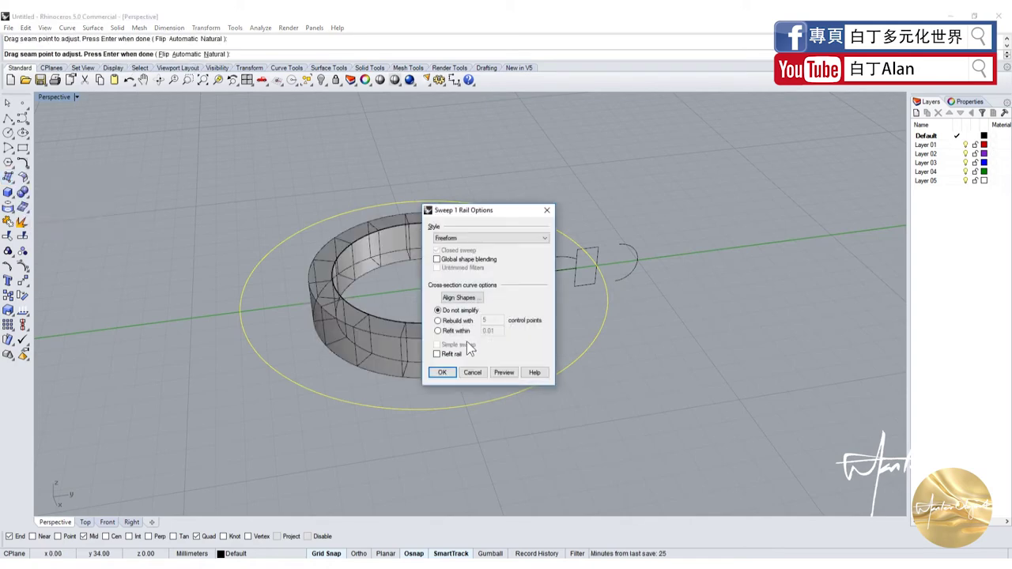
click(442, 372)
key(Return)
click(582, 284)
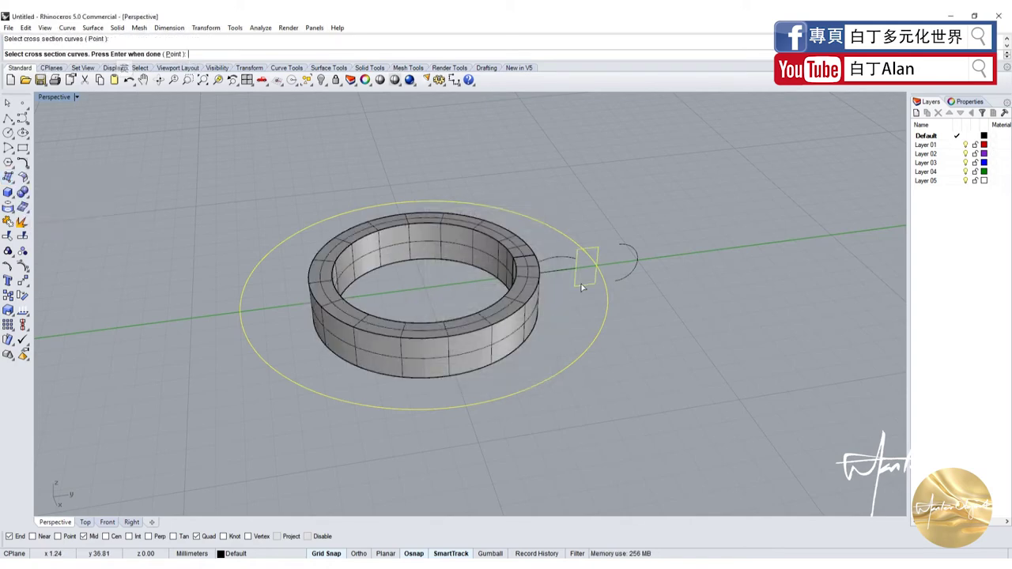
key(Return)
key(Return)
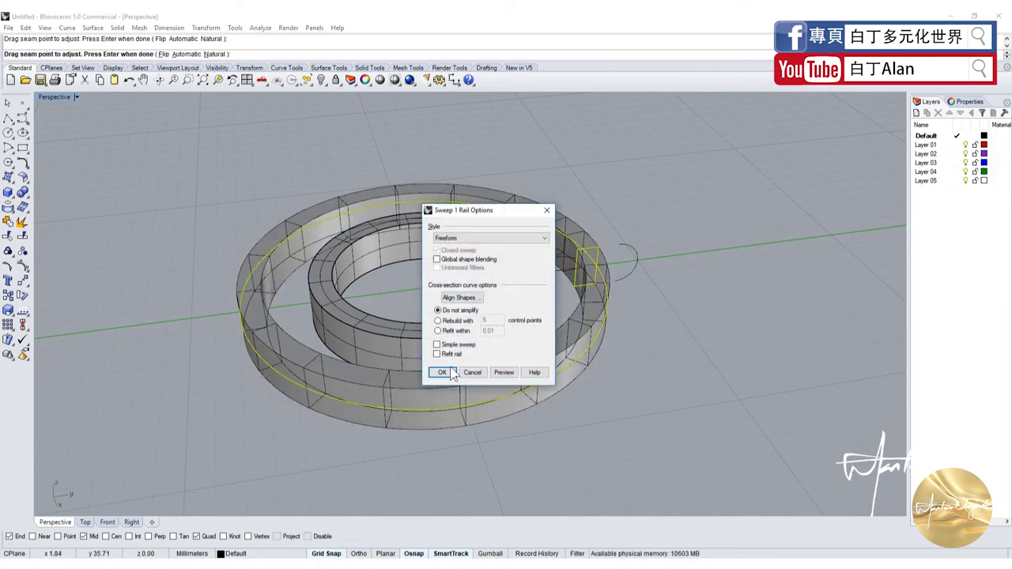
click(443, 372)
Step: Sweep the domed profile along the circle rail as well
key(Return)
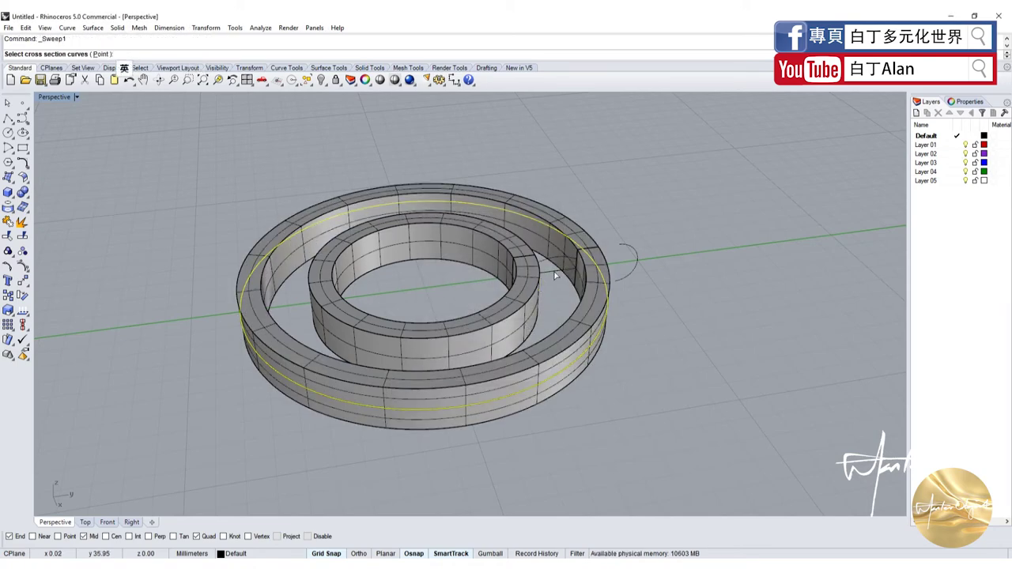
click(555, 275)
key(Return)
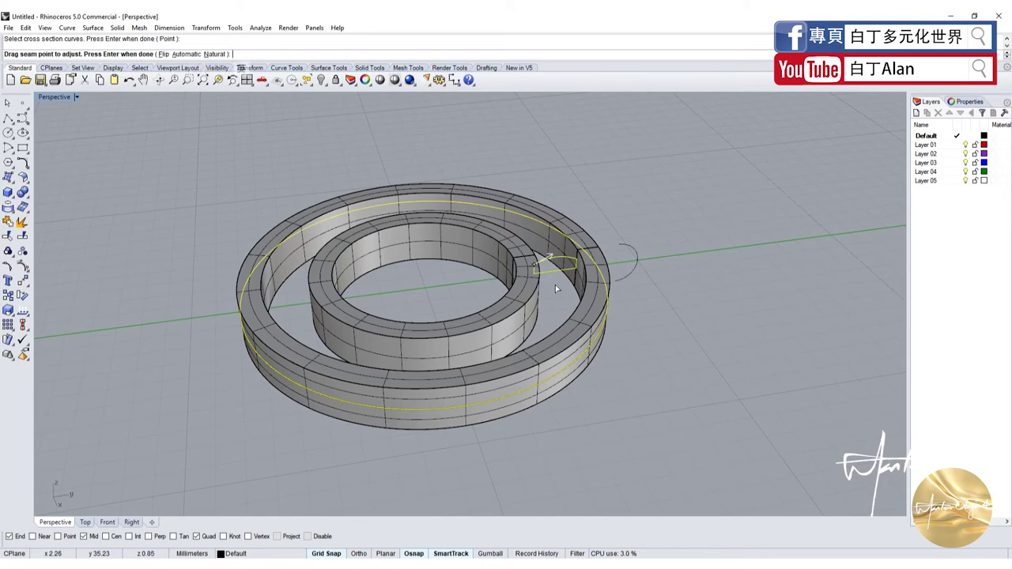
key(Return)
click(441, 372)
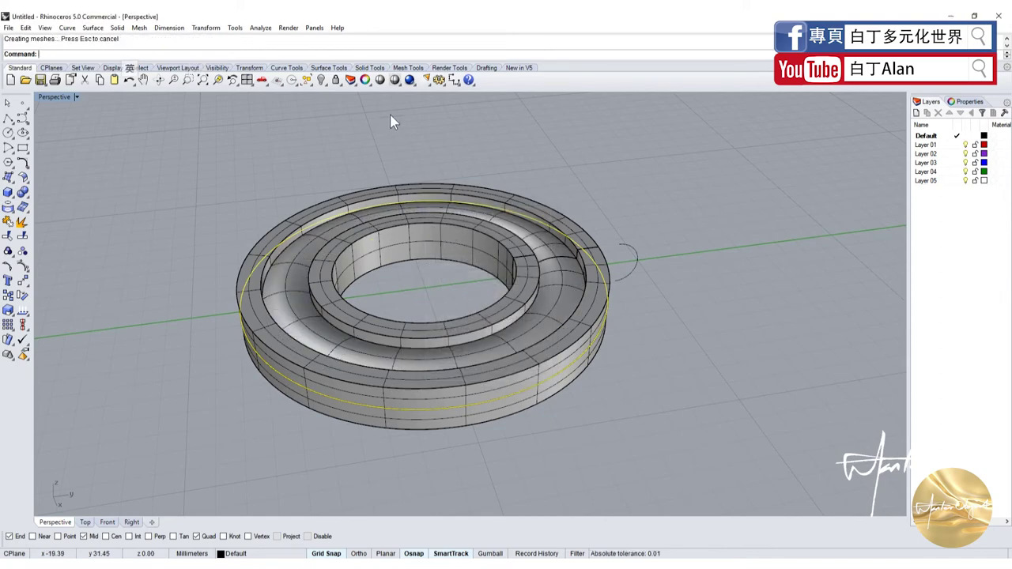
Step: Preview the swept rings in shaded display, then delete all three ring solids
click(380, 80)
mouse_move(515, 271)
right_down()
mouse_move(464, 292)
mouse_move(470, 181)
mouse_move(494, 223)
right_up()
key(Return)
scroll(629, 280, up, 3)
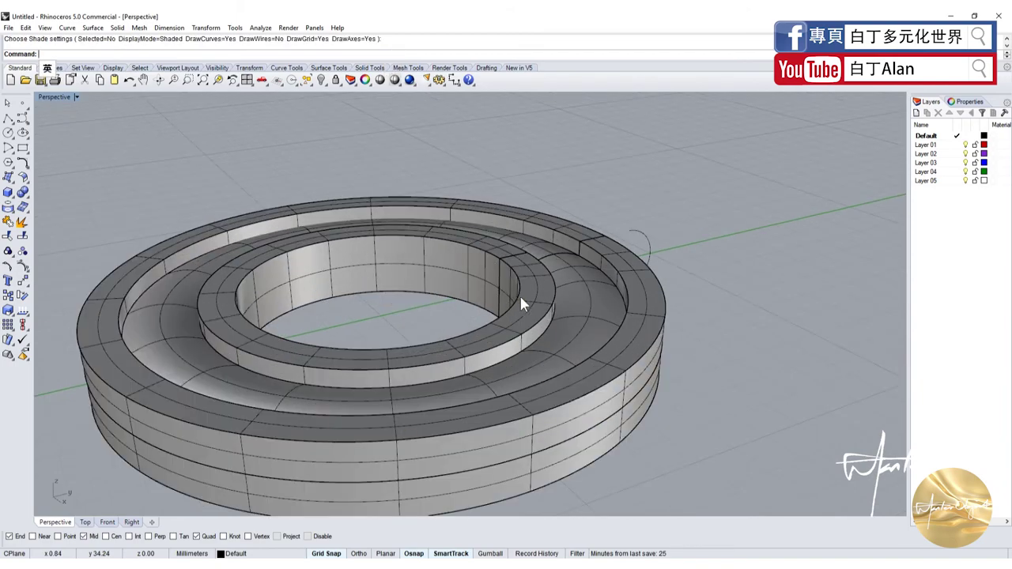
click(520, 294)
click(624, 332)
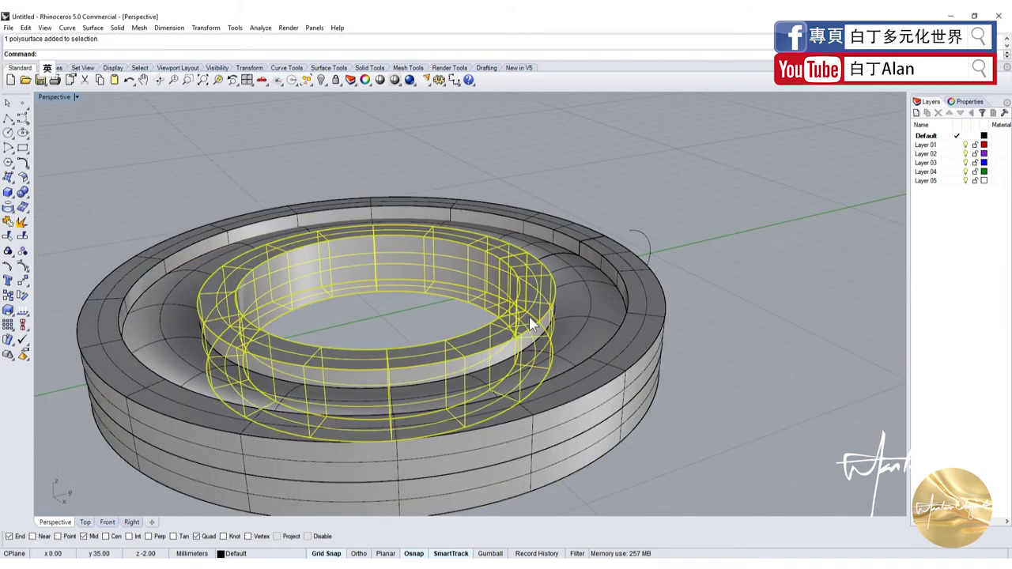
key(Delete)
click(555, 332)
key(Delete)
click(622, 325)
key(Delete)
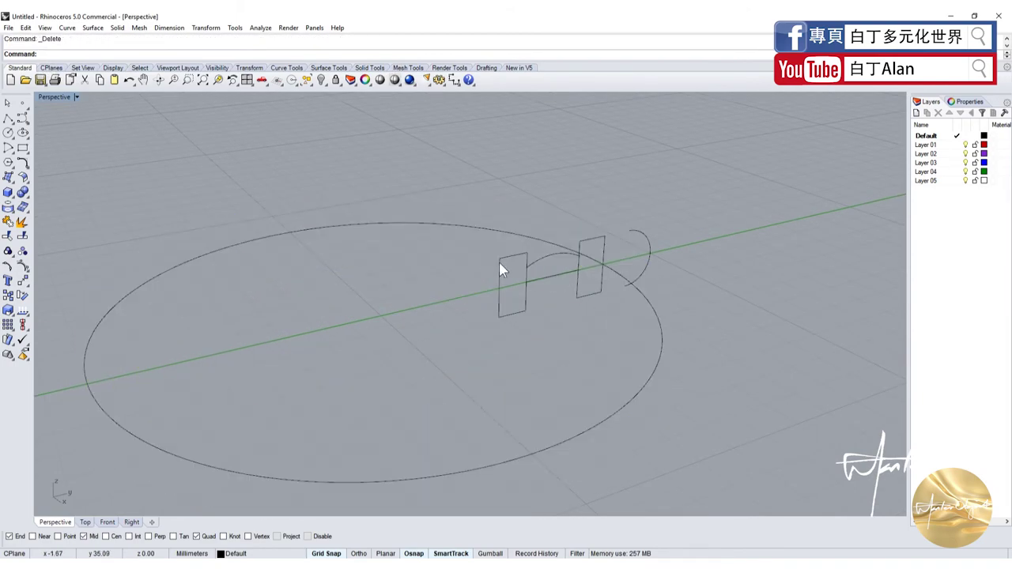
Step: Draw a horizontal line across the domed profile between its side midpoints
click(527, 293)
double_click(56, 98)
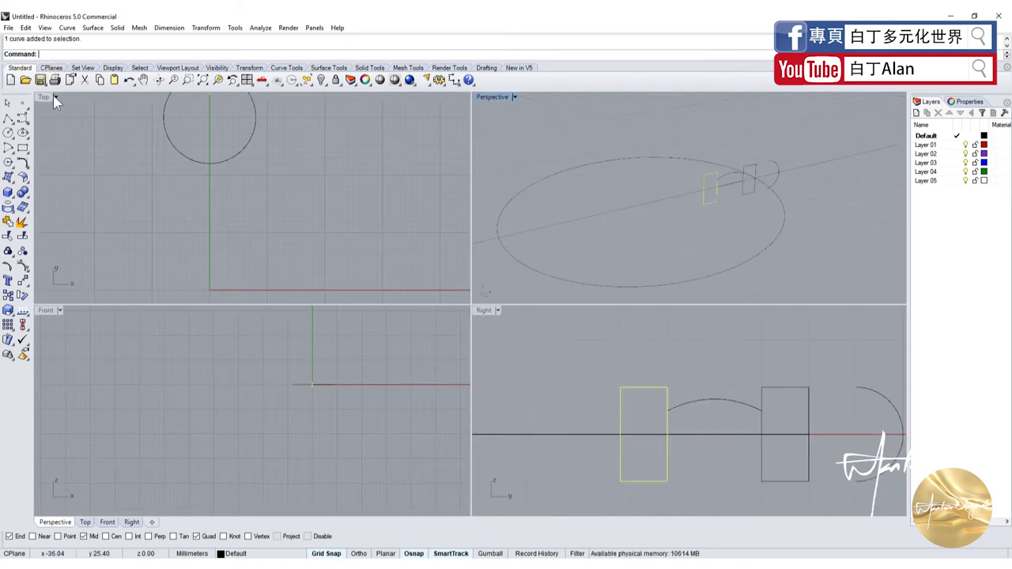
click(703, 403)
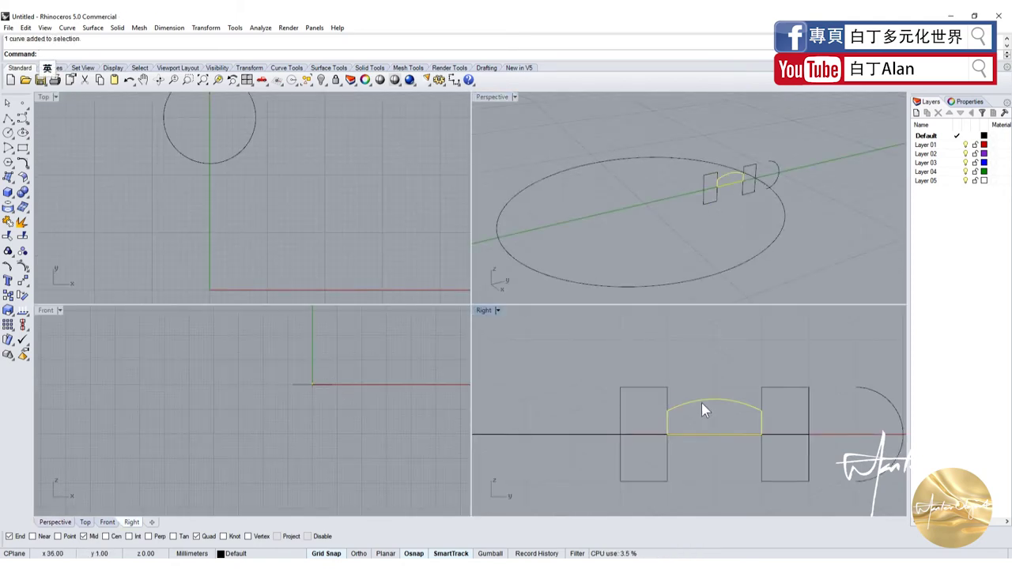
click(8, 118)
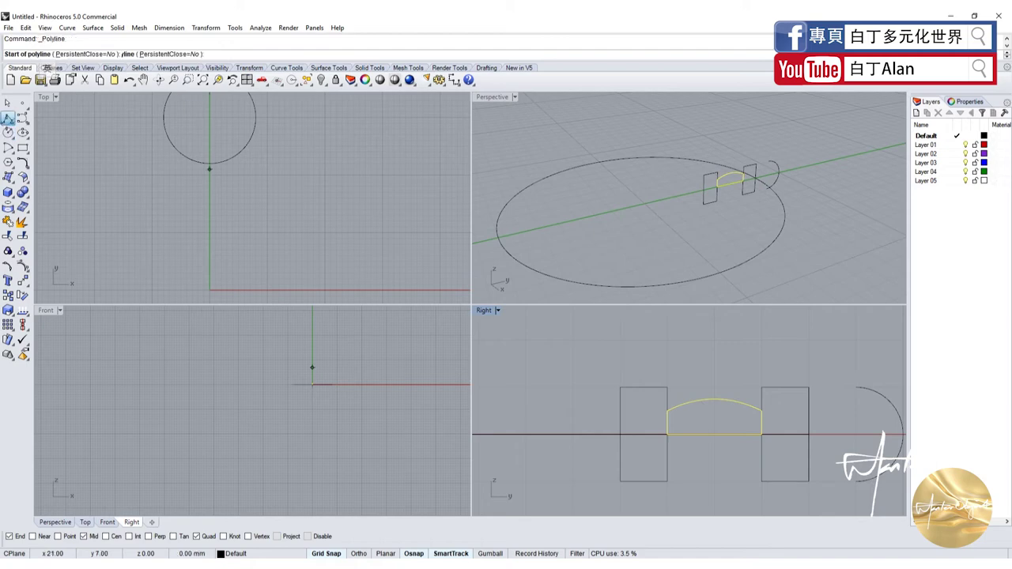
scroll(666, 421, up, 2)
click(667, 425)
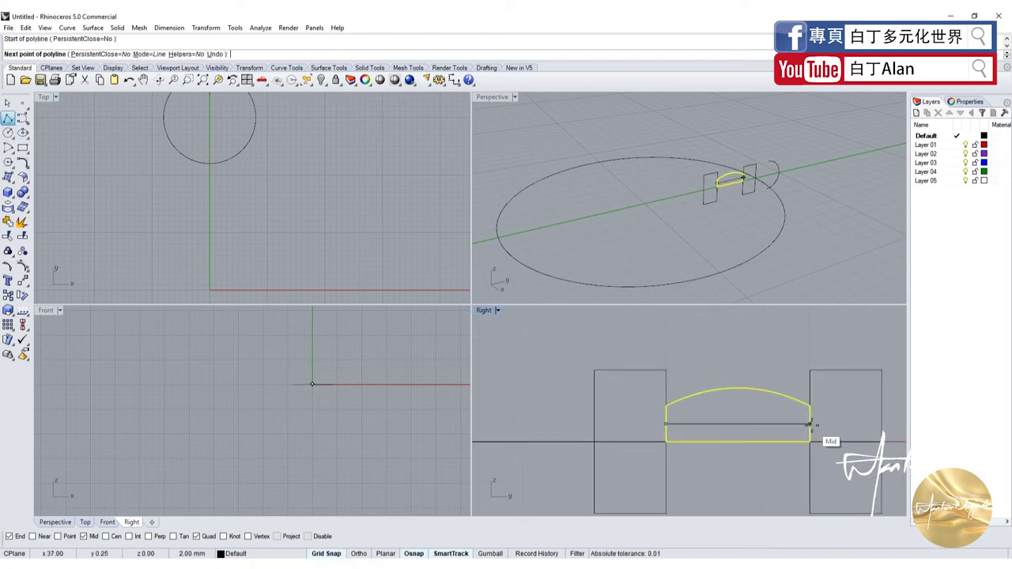
click(810, 425)
key(Return)
Step: Split the domed profile with the horizontal line and delete one resulting piece
key(Escape)
scroll(689, 408, down, 2)
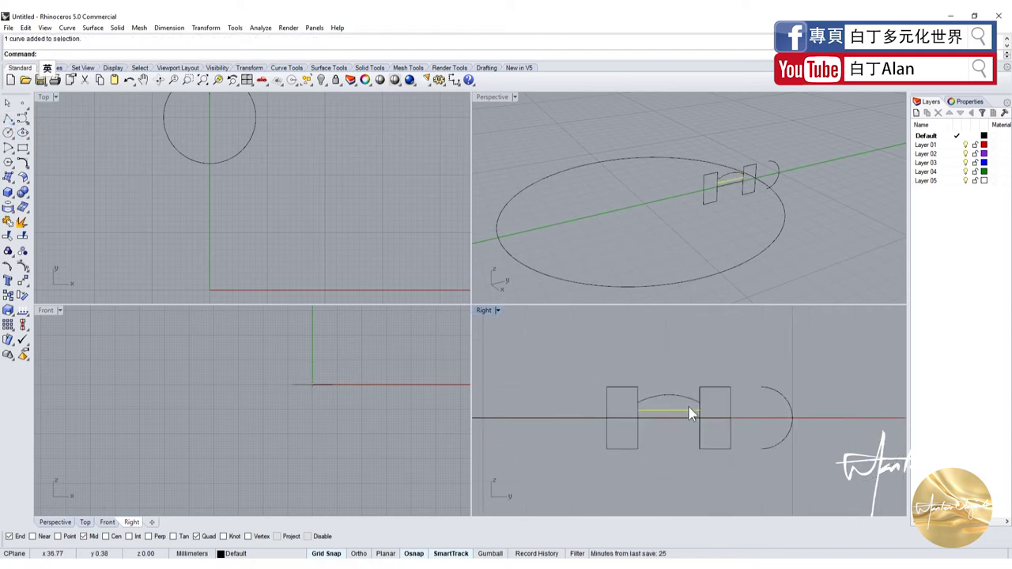
click(689, 402)
key(shift)
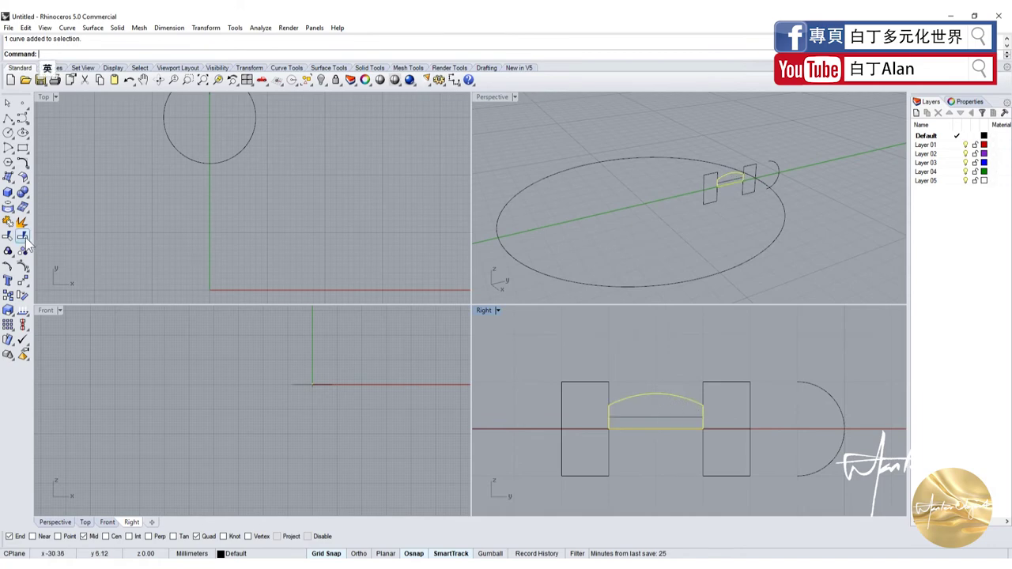
click(22, 236)
click(628, 417)
key(Return)
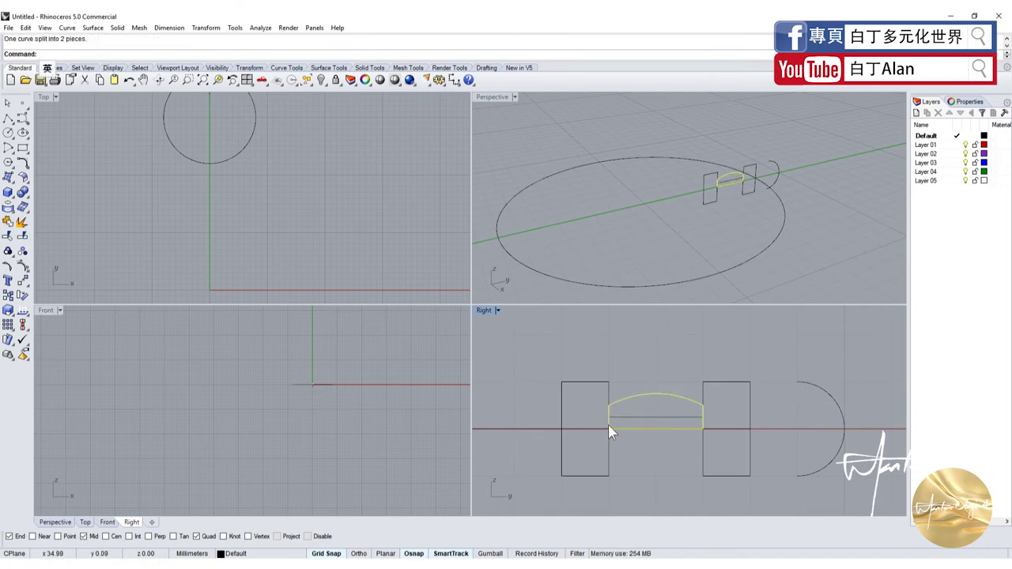
click(608, 425)
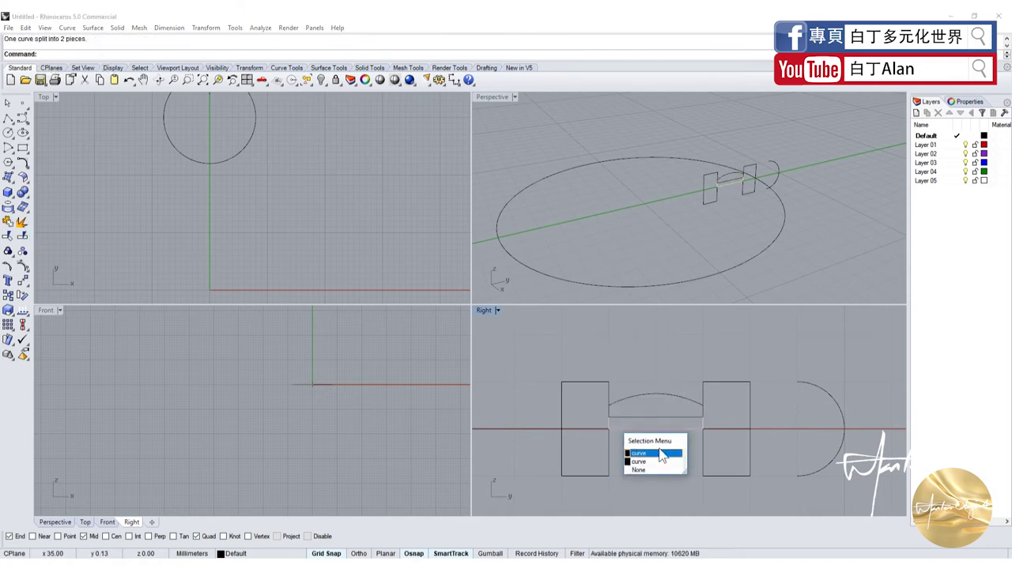
click(661, 453)
key(Delete)
Step: Join the arc with its base line into one curve and draw a polyline beneath it
drag(599, 360, 730, 427)
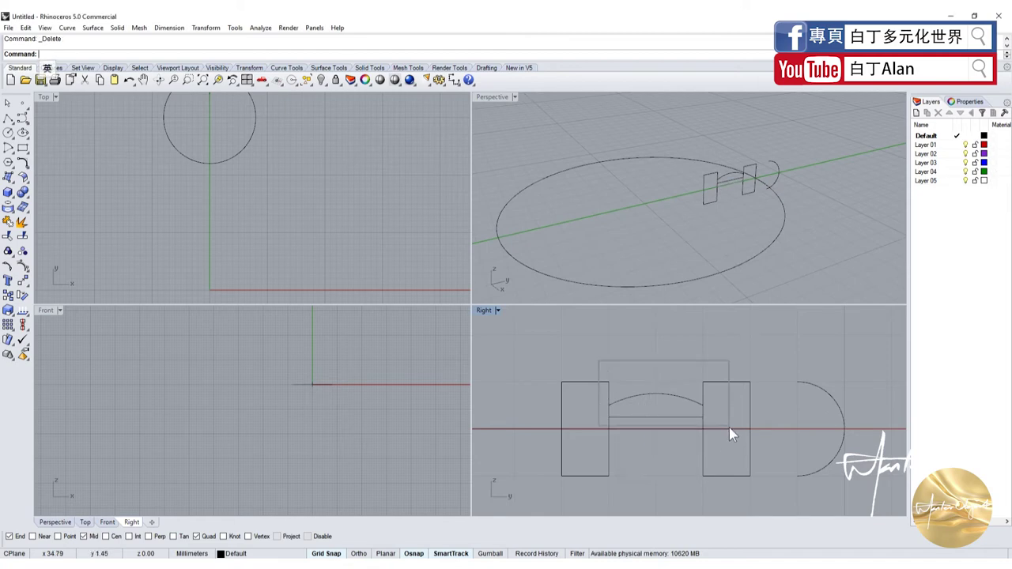
click(8, 236)
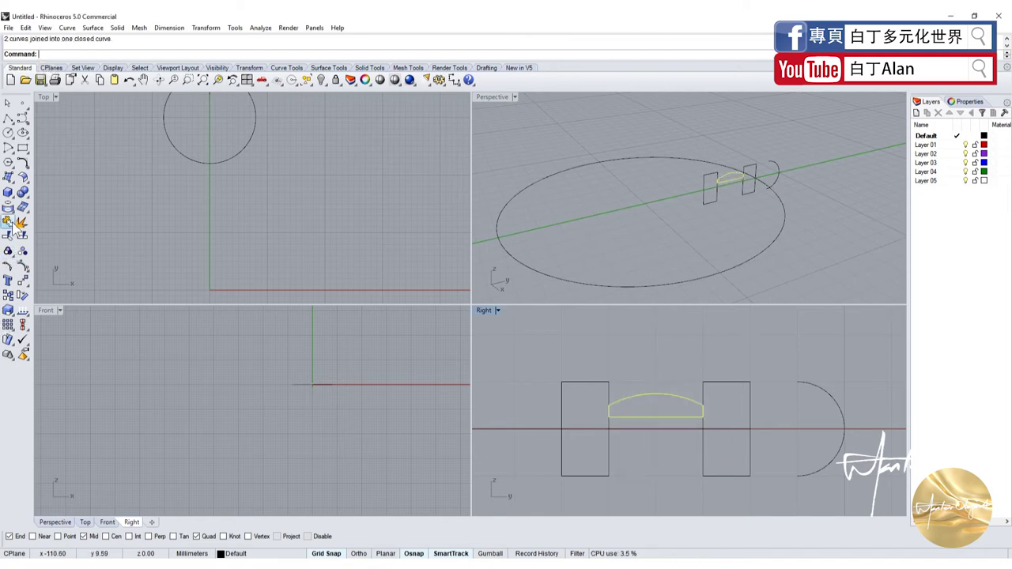
click(8, 117)
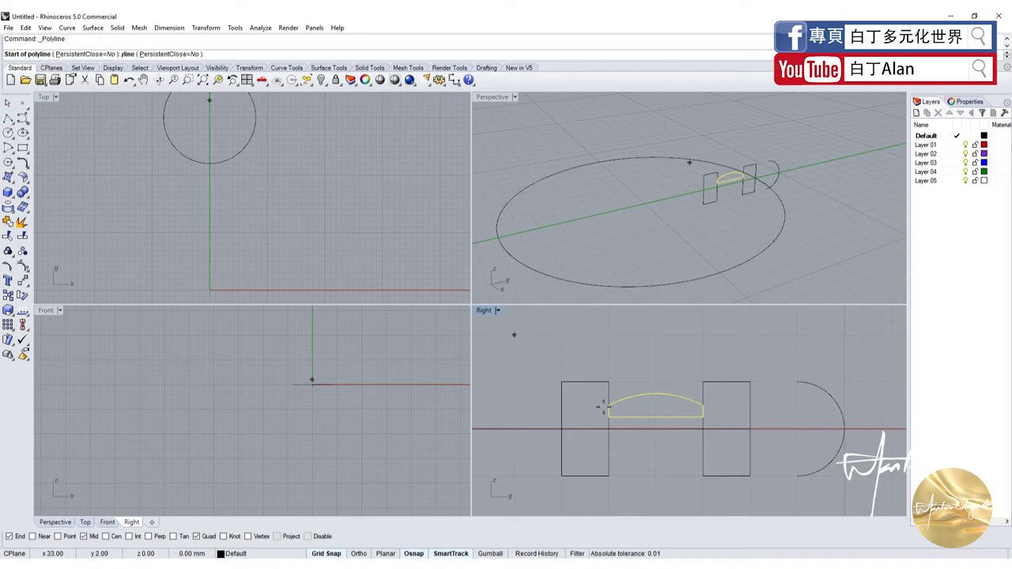
scroll(605, 408, up, 1)
click(599, 410)
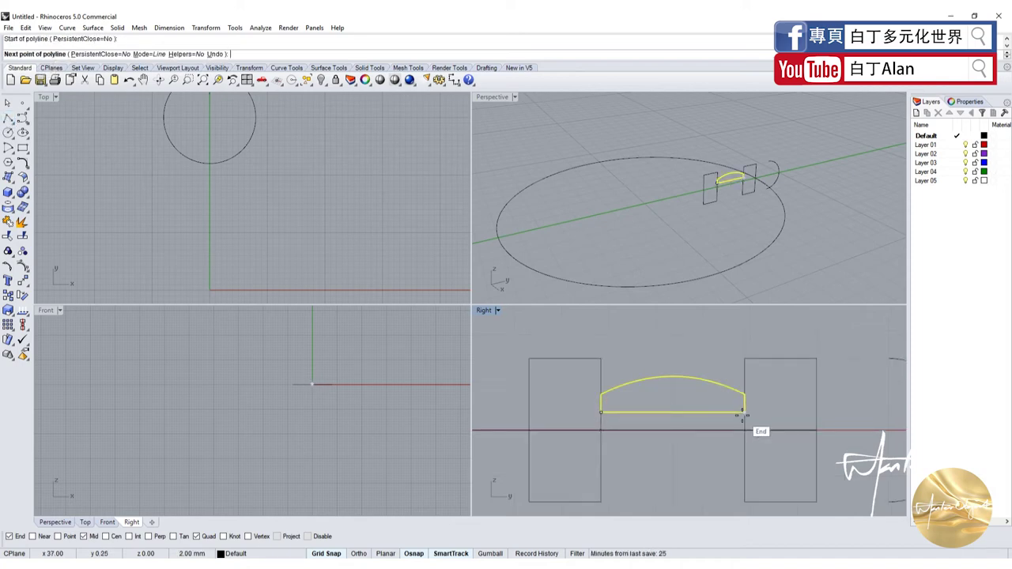
click(745, 412)
right_click(752, 423)
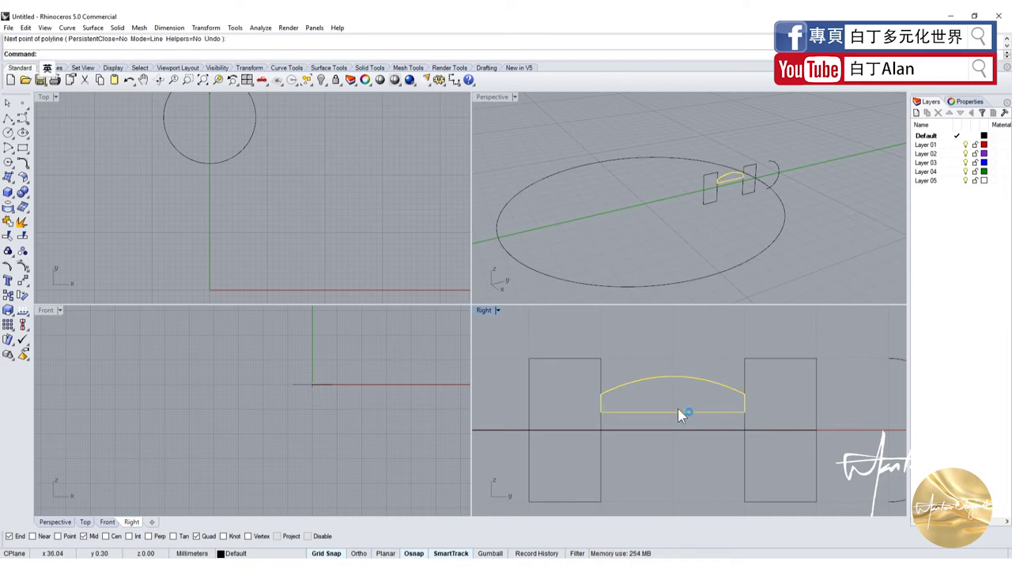
Step: Draw a straight line from the arch's left end to its right end and select it
click(729, 412)
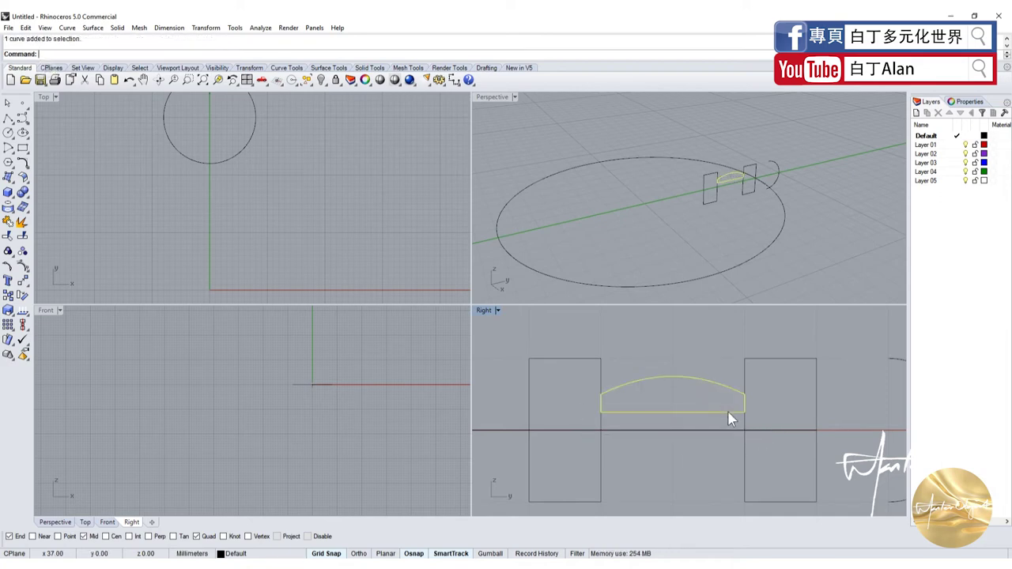
key(shift)
key(Escape)
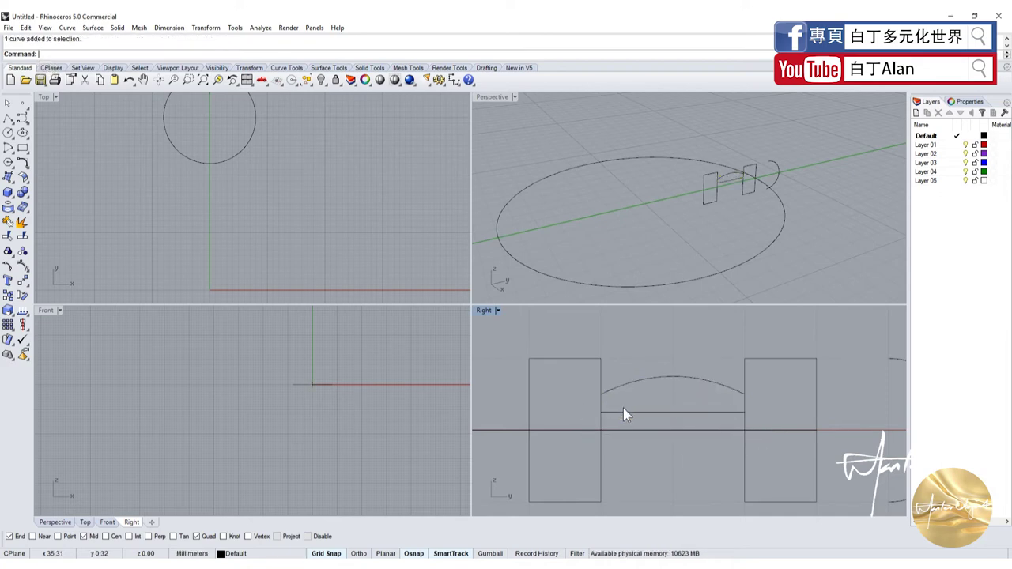
key(Return)
click(601, 412)
click(744, 412)
key(Return)
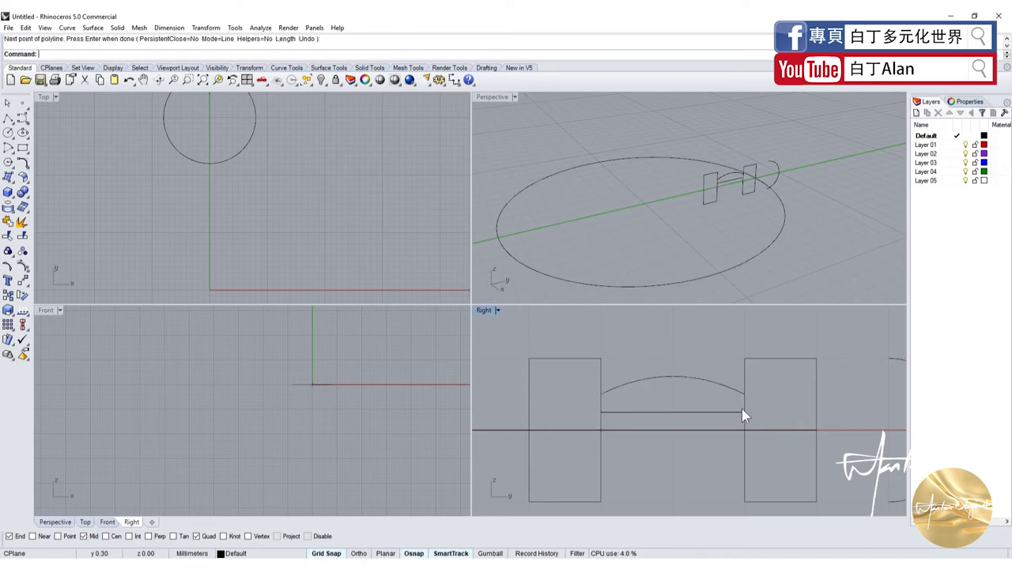
click(624, 420)
click(654, 449)
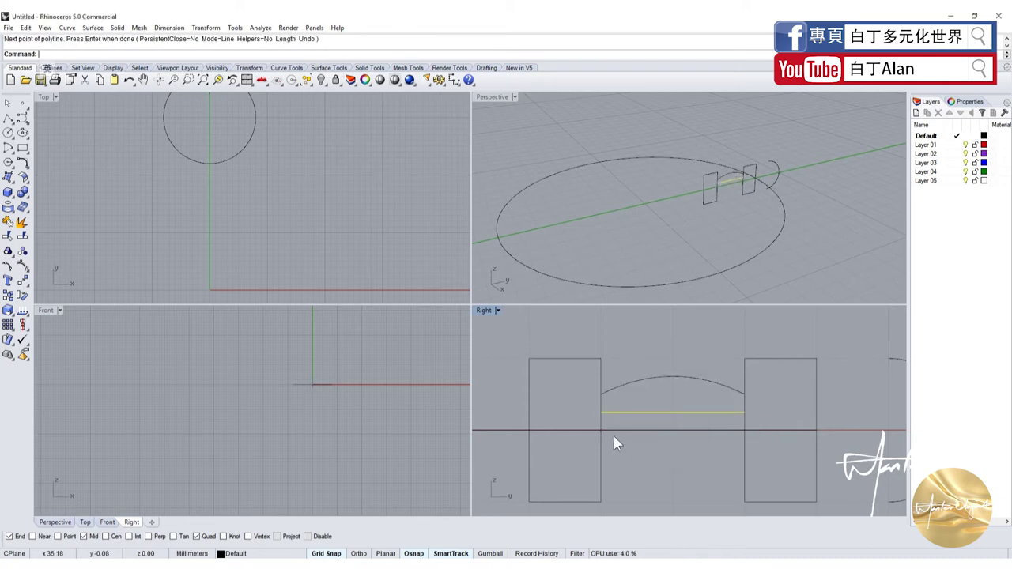
click(31, 283)
click(112, 289)
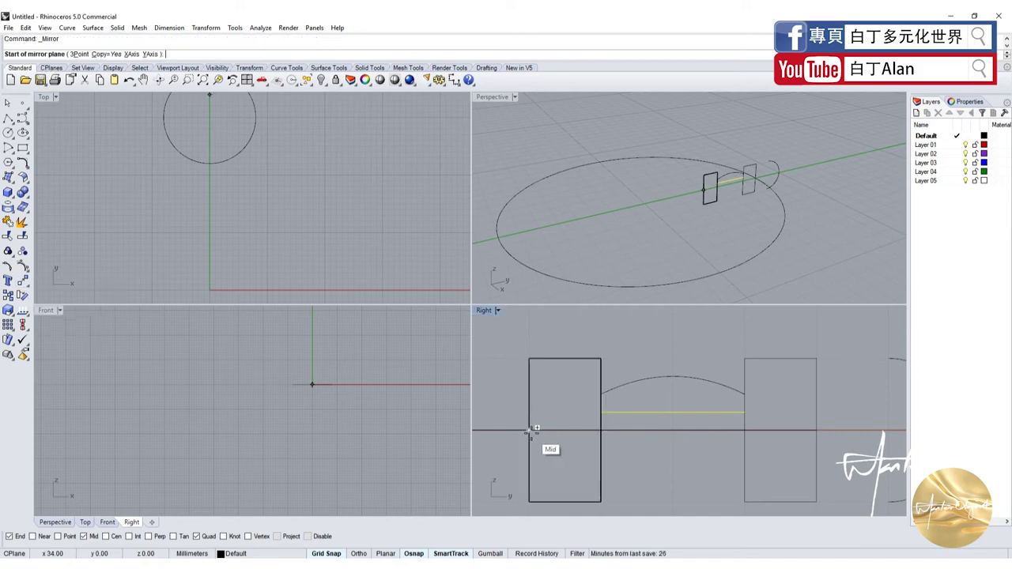
Step: Mirror the bridging line below the axis and split both rectangles with the middle lines
click(530, 431)
click(632, 440)
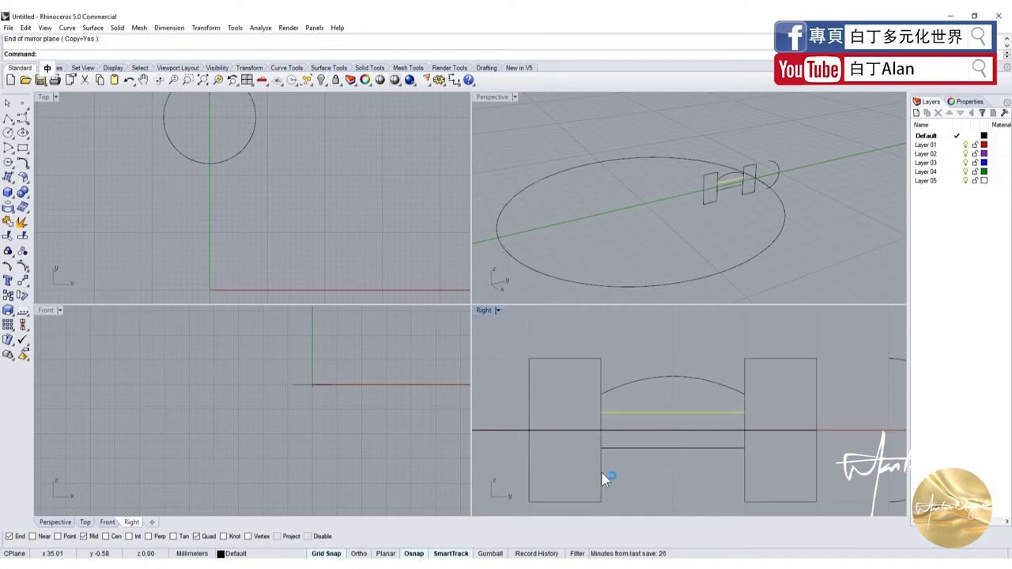
click(603, 474)
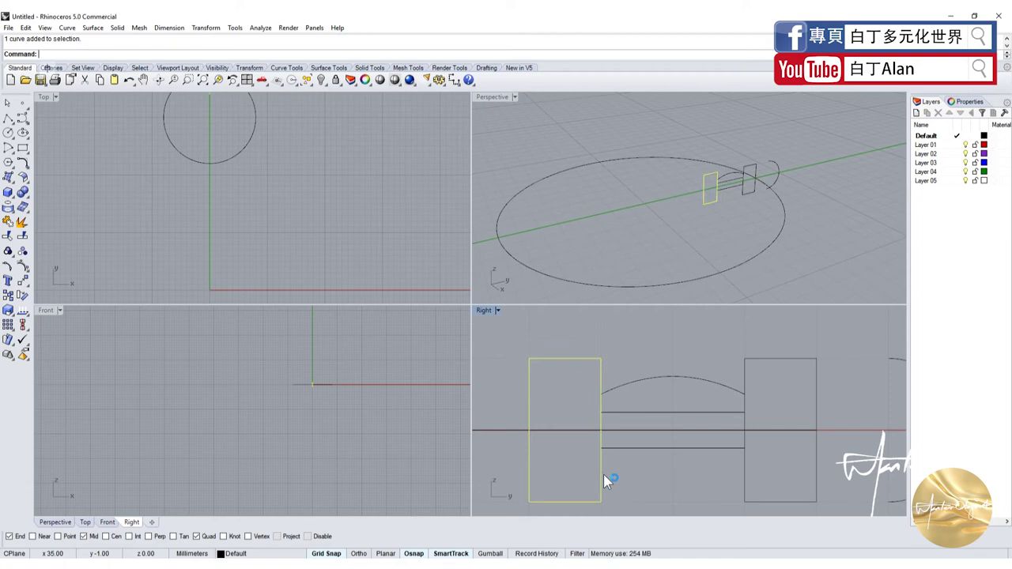
shift+click(747, 471)
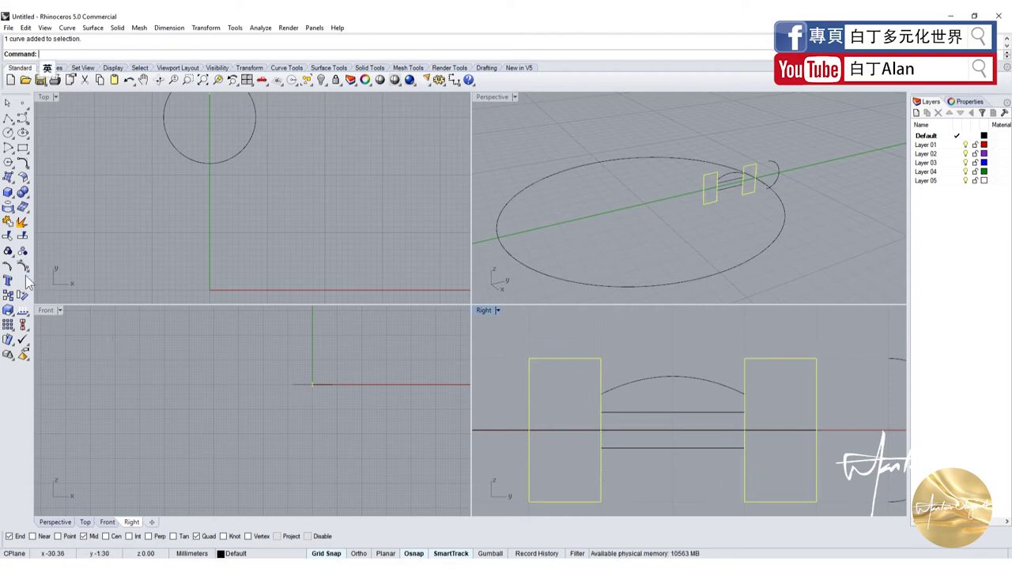
click(22, 236)
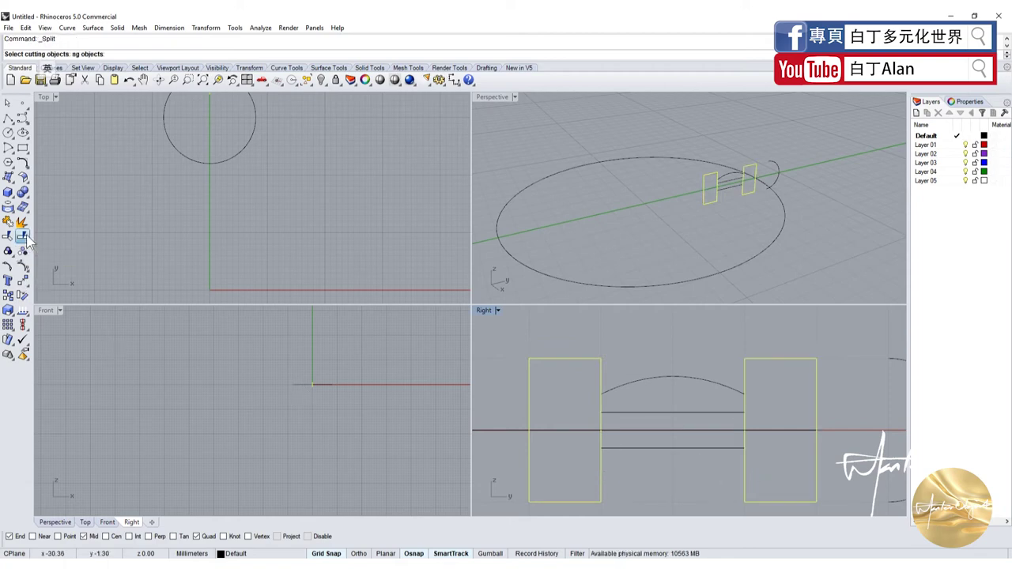
click(813, 490)
key(Return)
Step: Join the middle lines and rectangle pieces into one closed H outline, deleting leftover inner segments
click(571, 398)
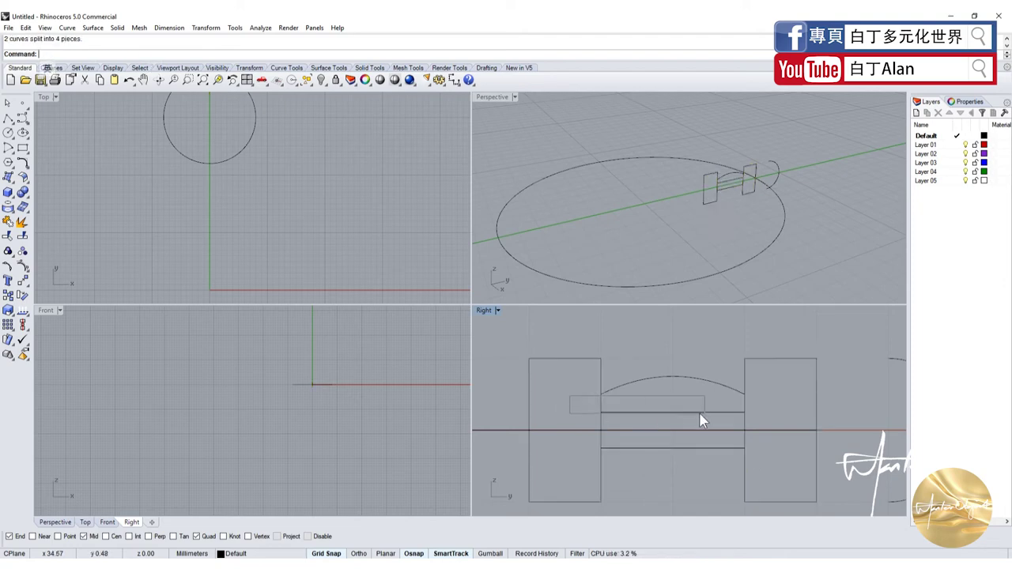
click(657, 412)
drag(581, 441, 752, 480)
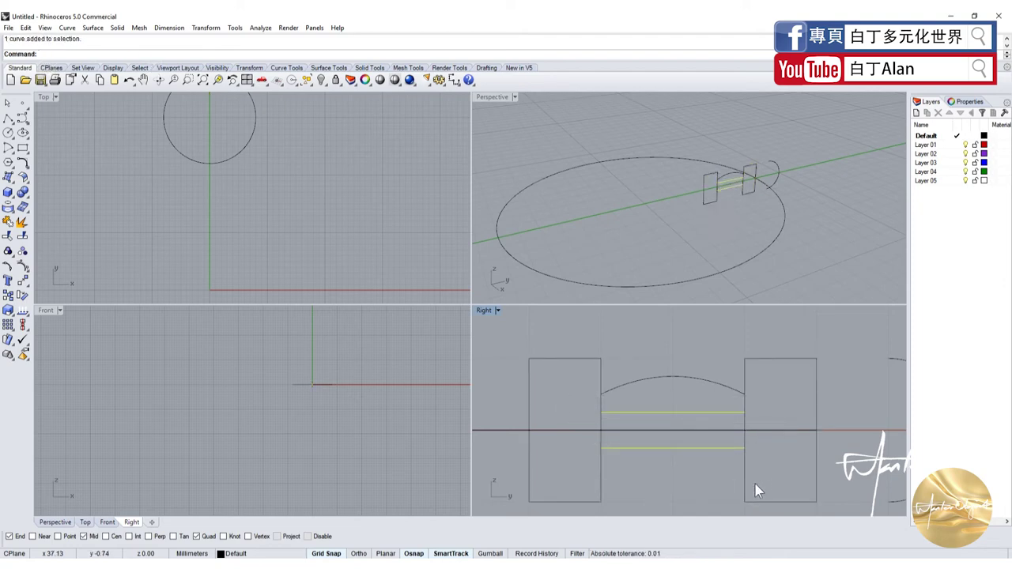
click(748, 484)
click(574, 482)
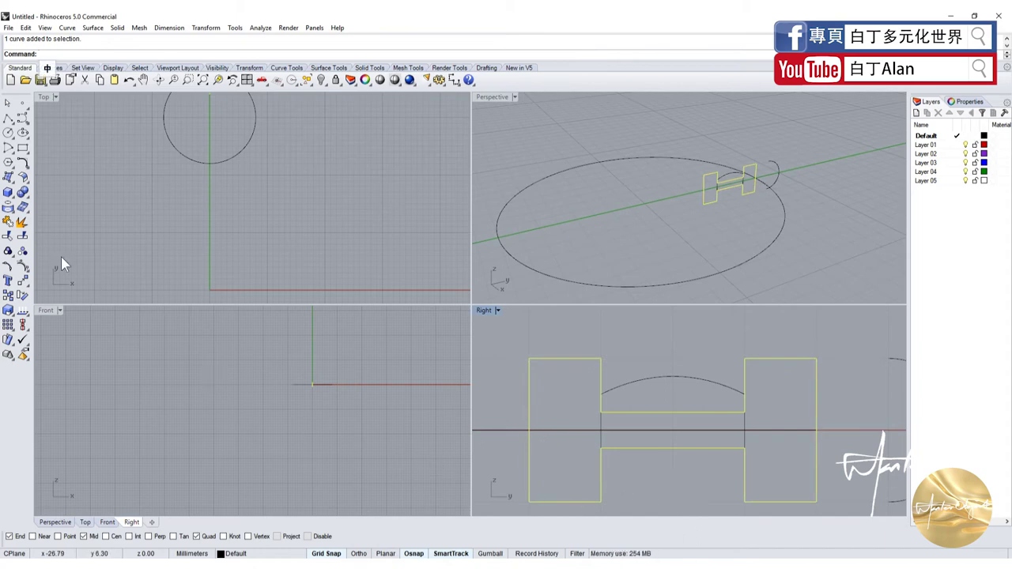
click(7, 222)
drag(704, 462, 606, 412)
key(Delete)
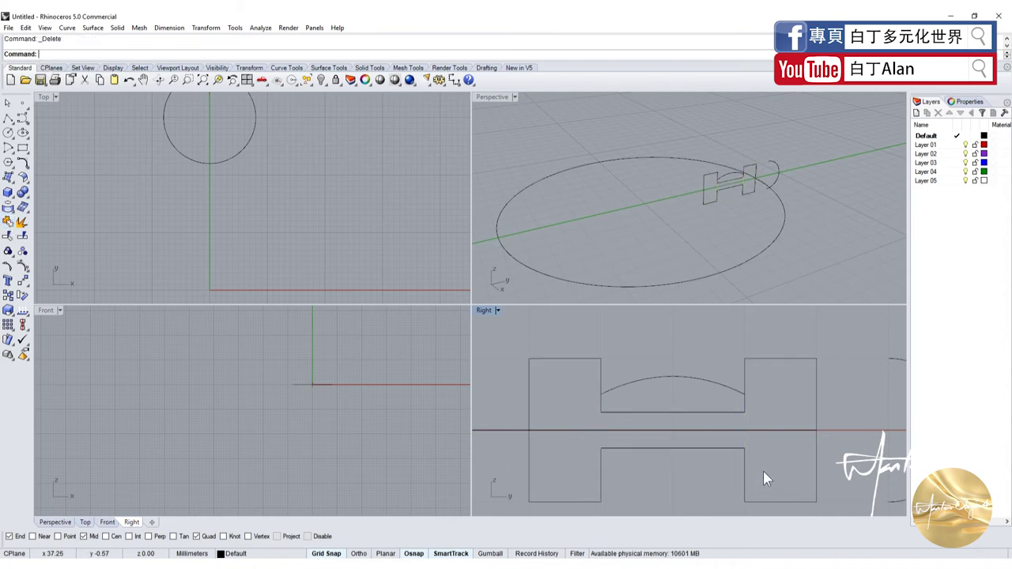
Step: Mirror the closed arch profile across the horizontal axis to the lower side of the H
click(783, 204)
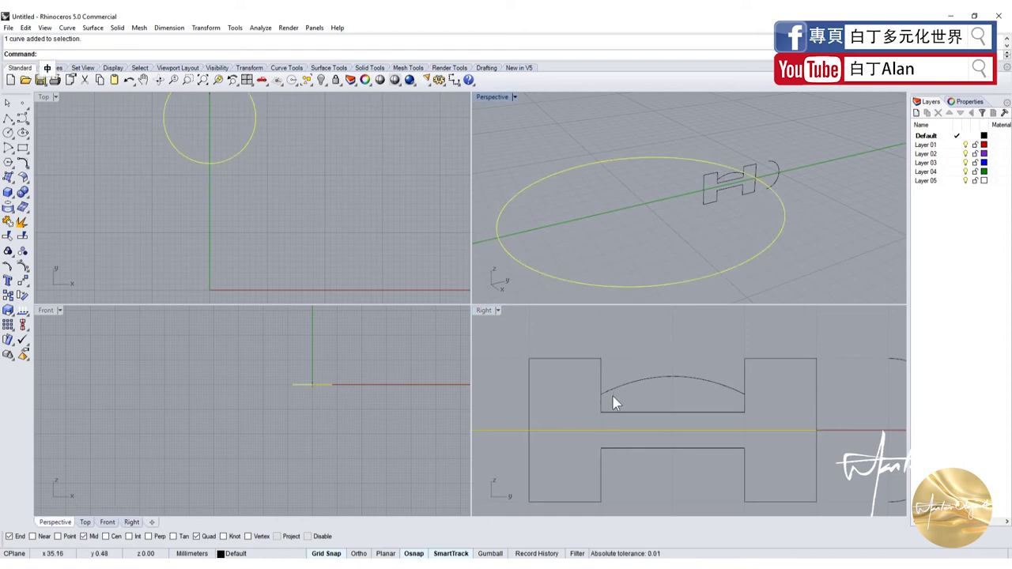
click(730, 173)
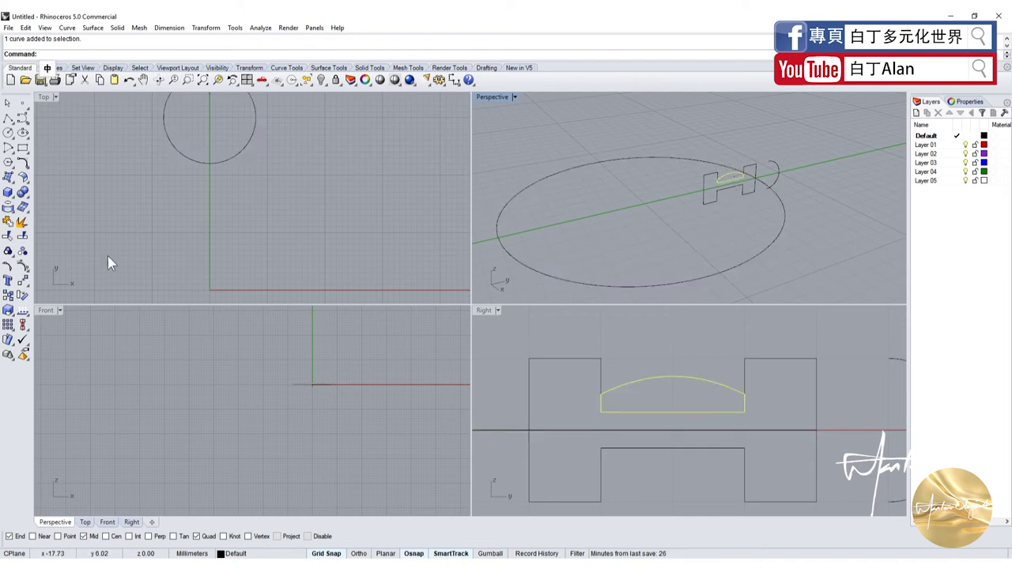
click(22, 281)
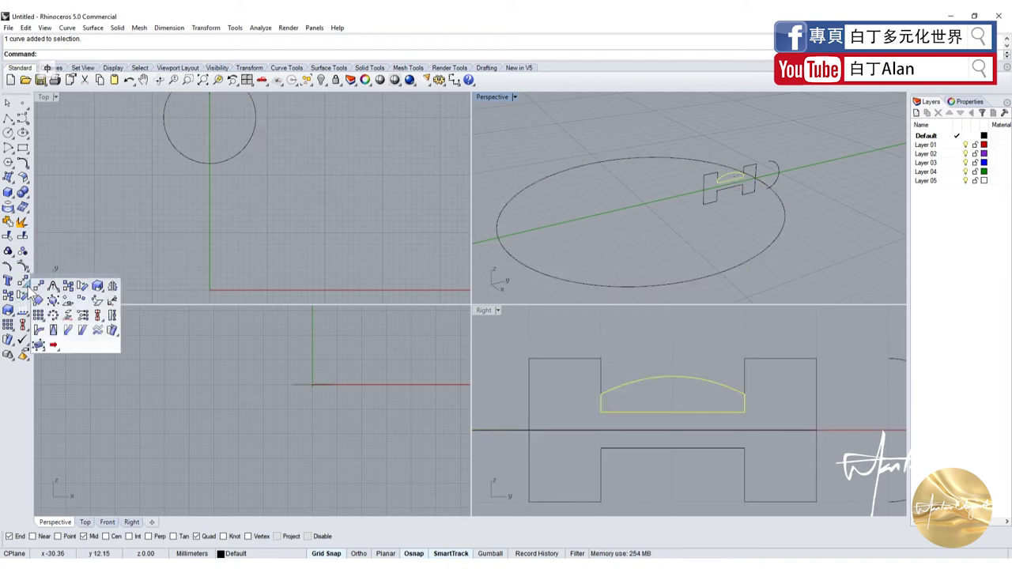
click(112, 287)
click(818, 431)
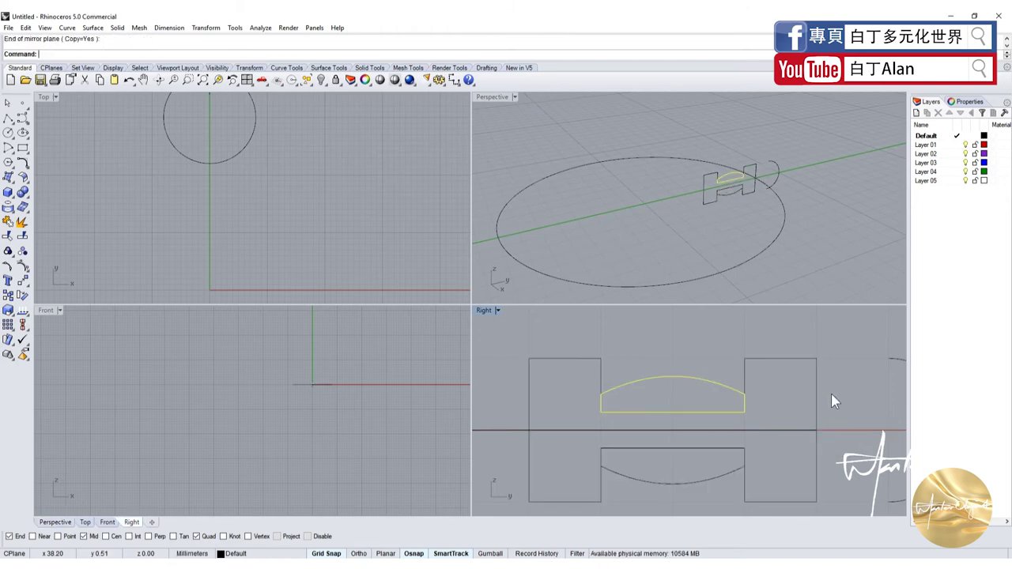
click(567, 411)
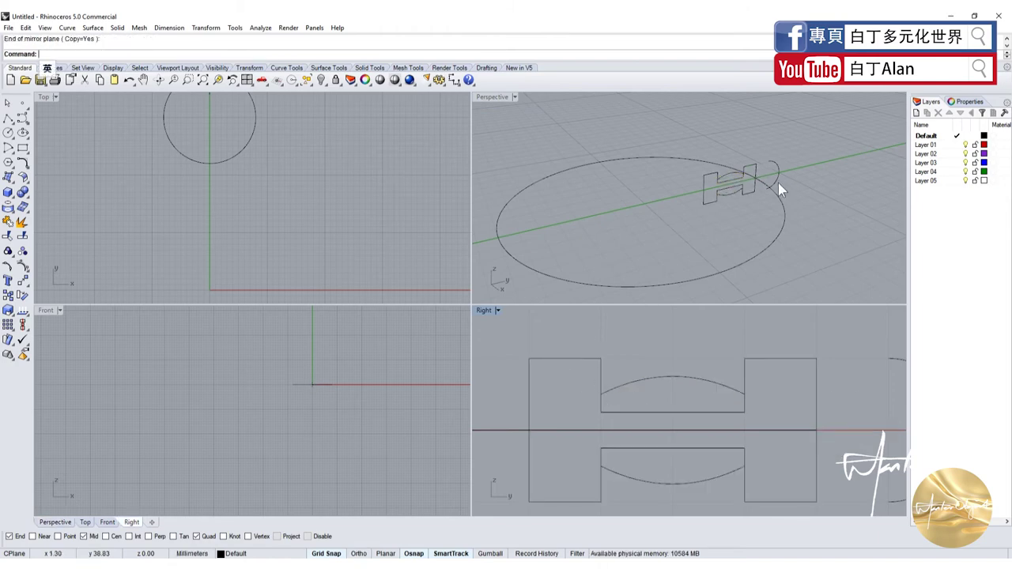
Step: Select the large circle in Perspective as the rail for a one-rail sweep
click(776, 204)
click(781, 212)
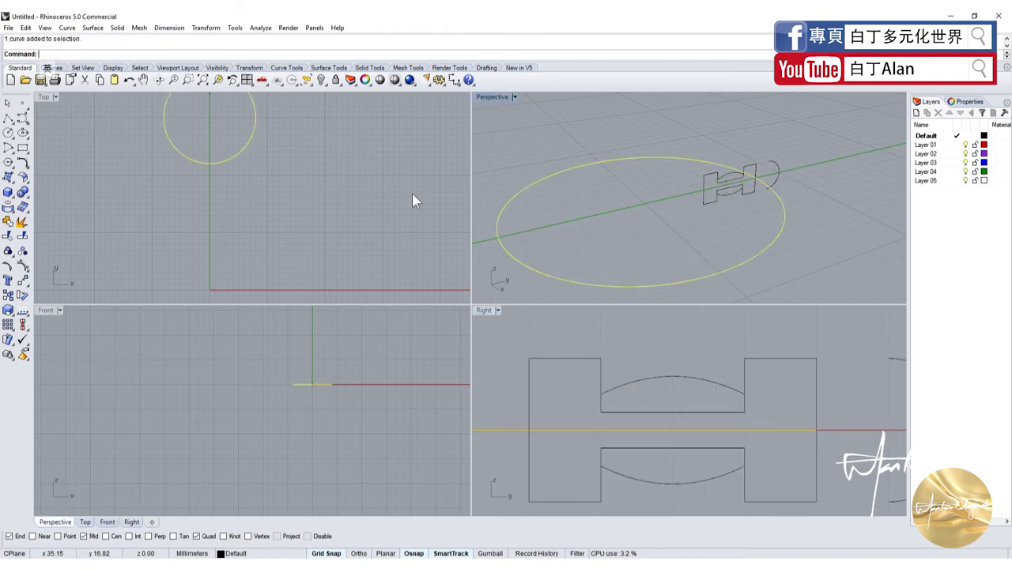
click(15, 180)
click(26, 228)
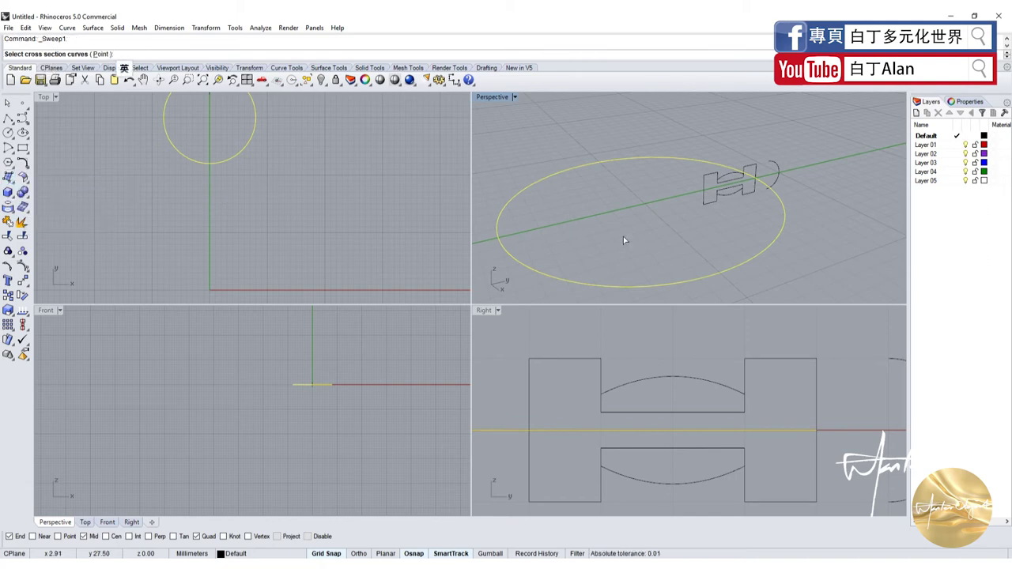
Step: Sweep1 the H profile along the large circle to build the stepped ring body
key(Escape)
click(710, 201)
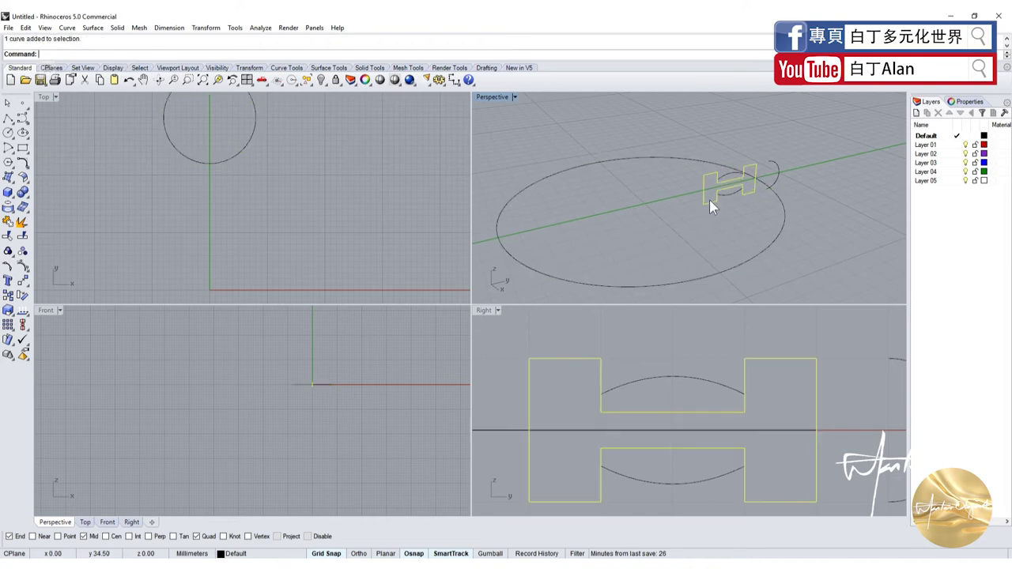
key(Return)
click(785, 225)
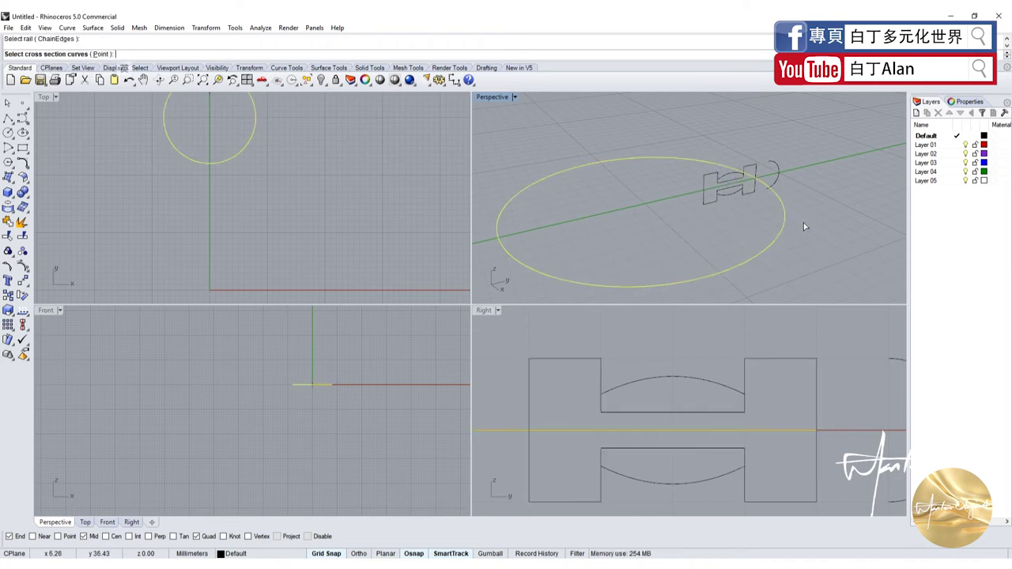
key(Escape)
click(783, 222)
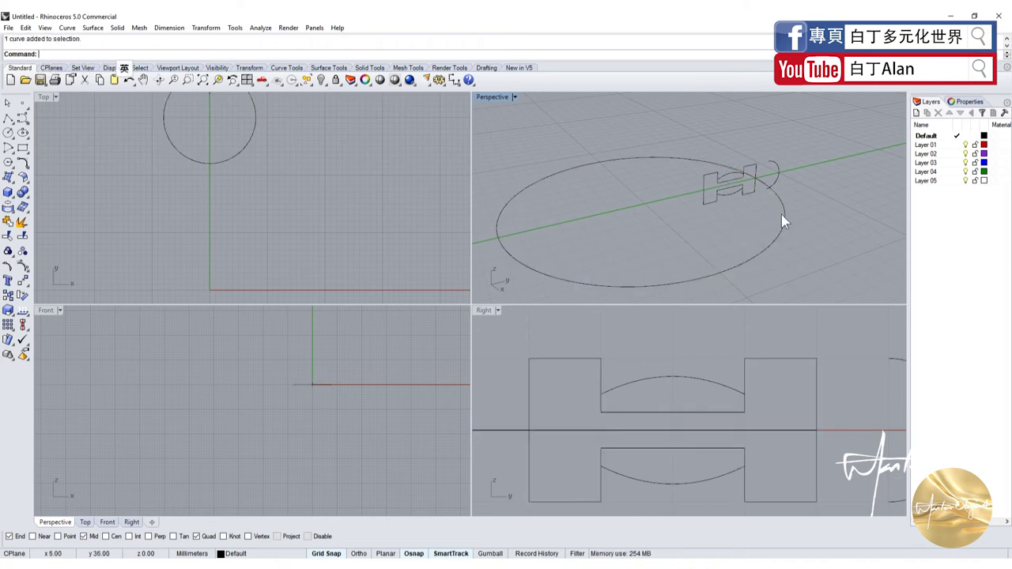
key(Escape)
click(22, 193)
click(23, 221)
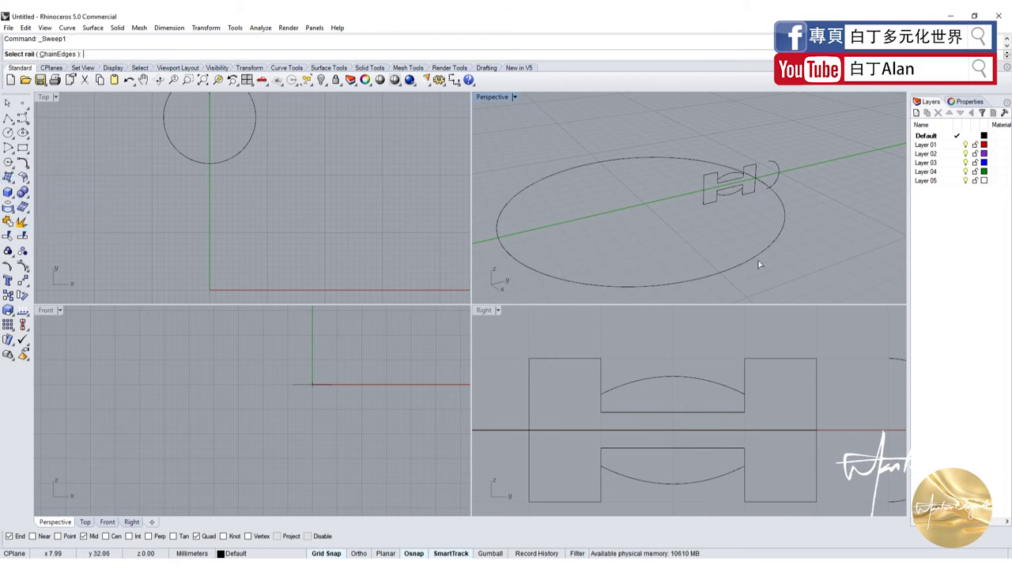
click(786, 226)
click(714, 201)
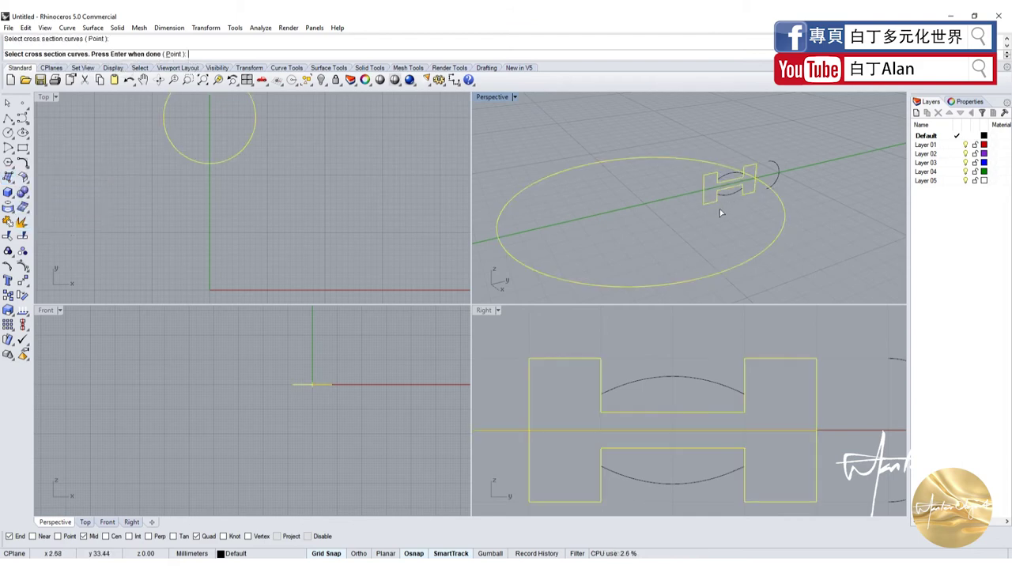
key(Return)
key(Return)
key(Return)
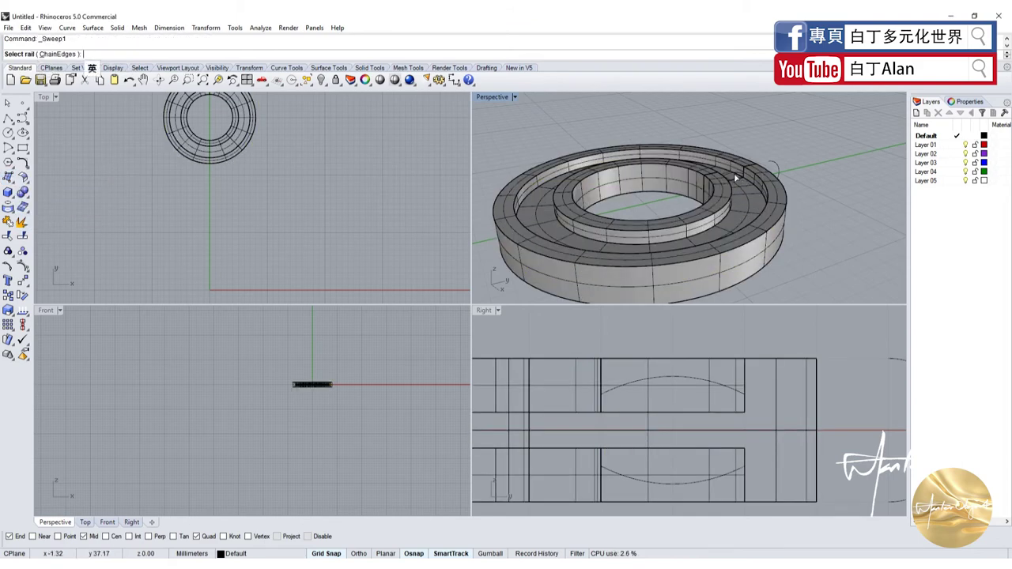
Step: Sweep the upper and lower arcs along the ring curve as curved surfaces
click(733, 173)
click(764, 204)
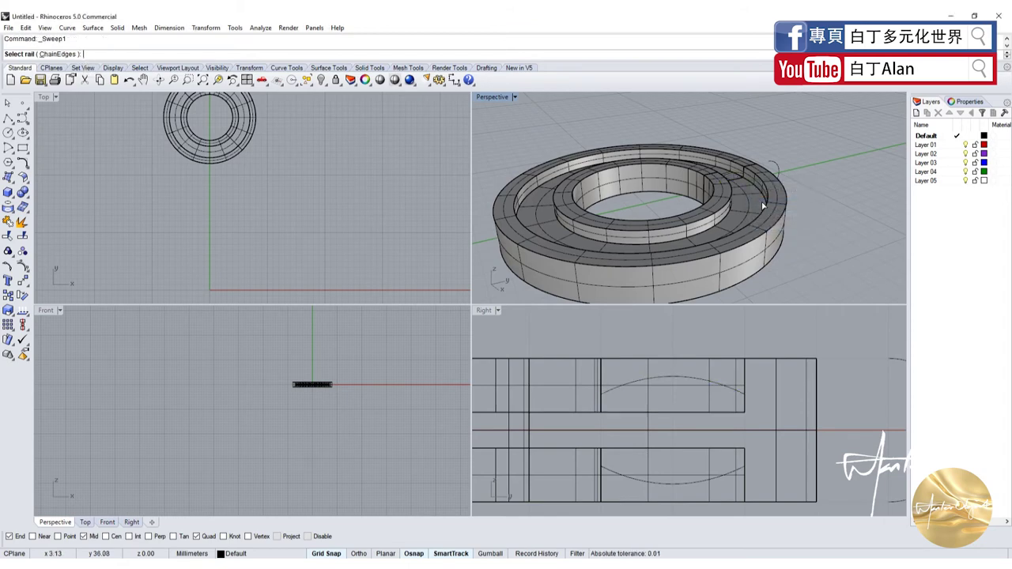
key(Escape)
click(770, 246)
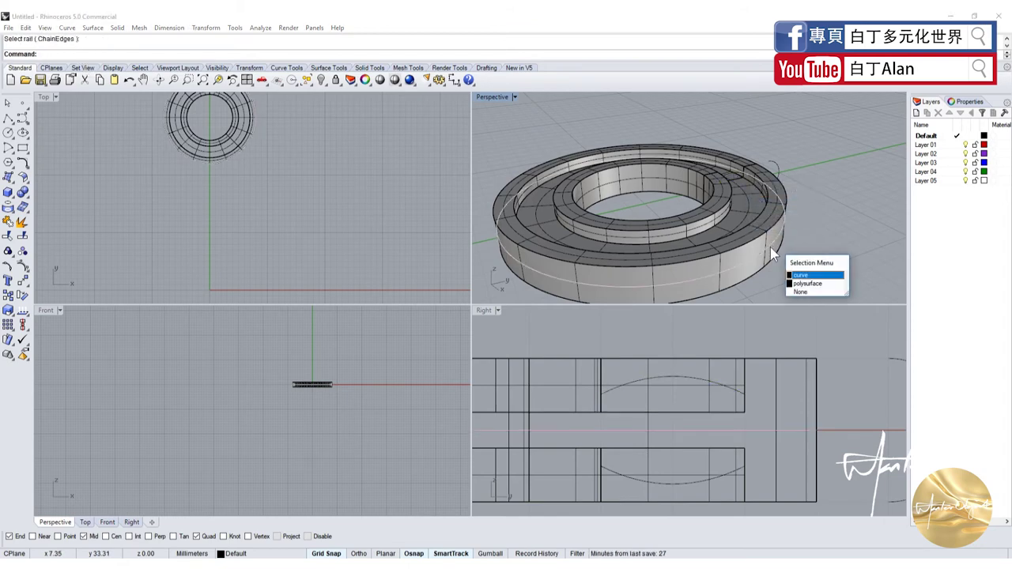
click(802, 275)
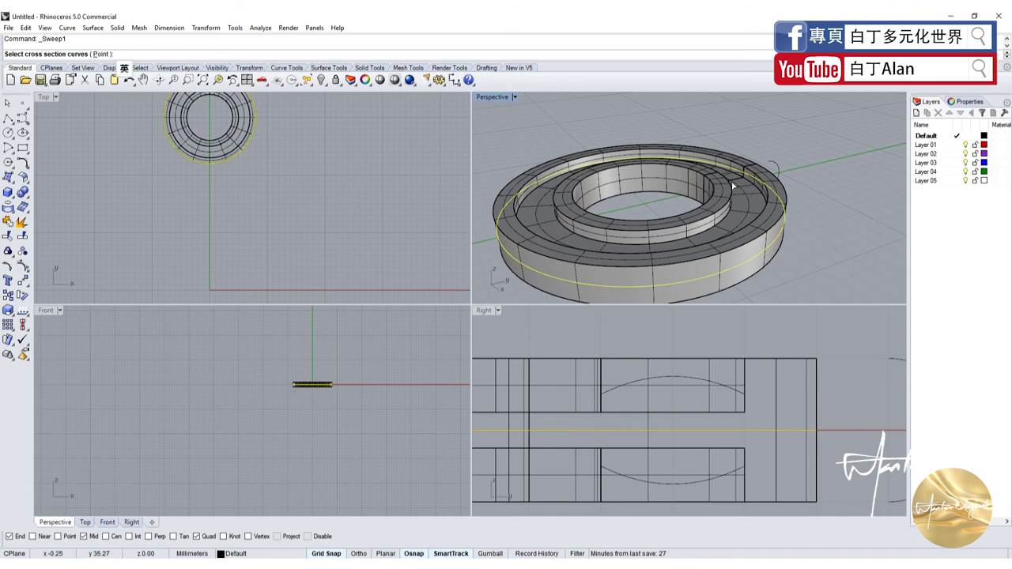
click(684, 382)
key(Return)
key(Return)
key(Return)
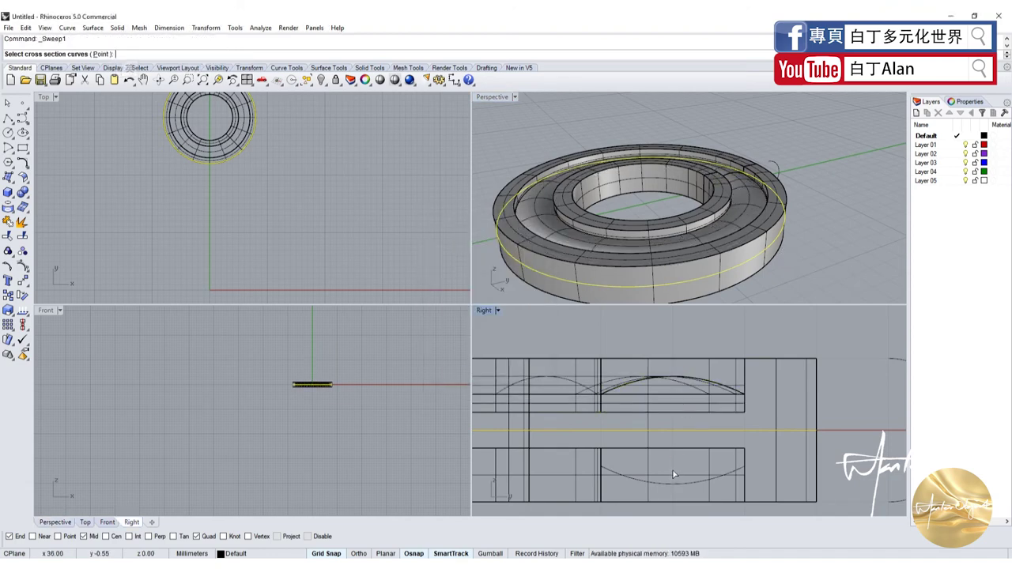
click(668, 490)
key(Return)
key(Return)
key(Return)
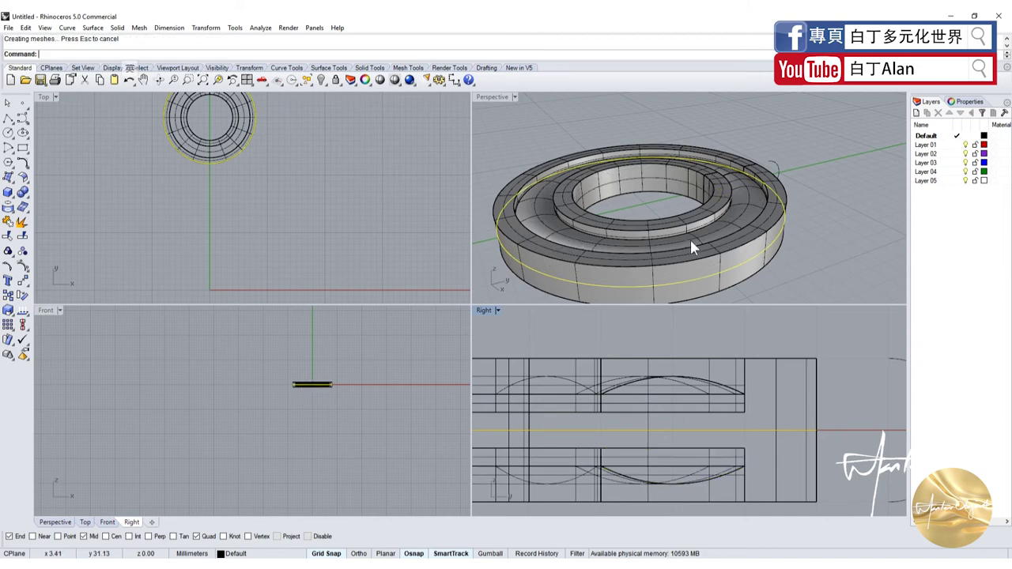
Step: Select all ring polysurfaces with Ctrl+A, group them, and show the hidden spinner body
double_click(489, 96)
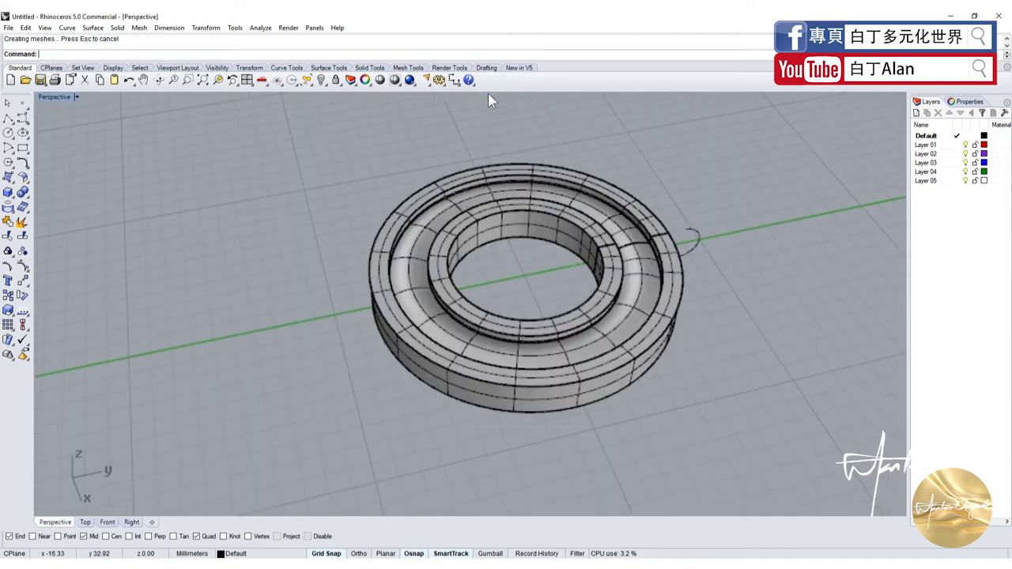
right_drag(475, 317, 475, 198)
scroll(474, 237, up, 3)
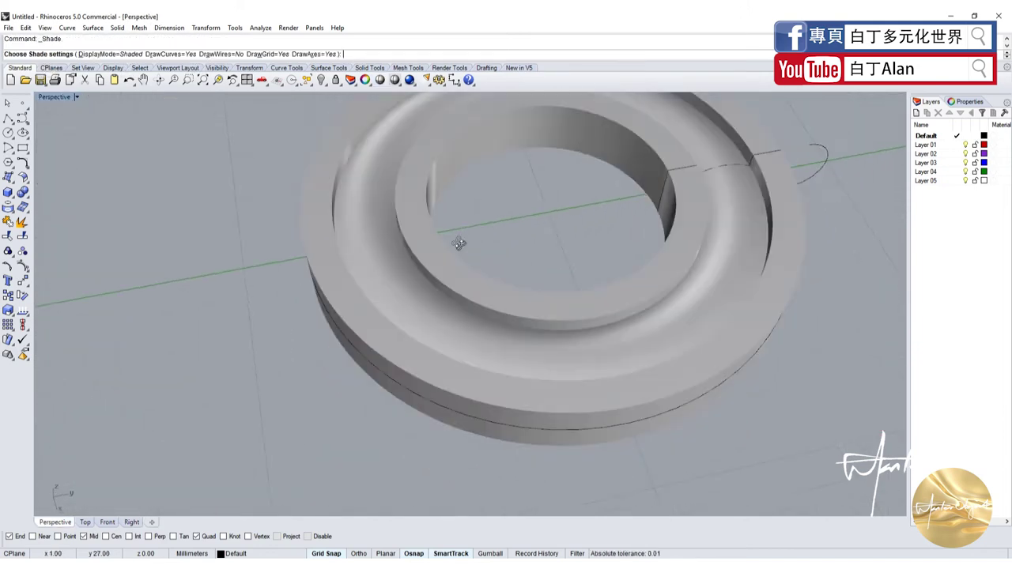
right_drag(464, 237, 463, 196)
click(421, 271)
click(359, 311)
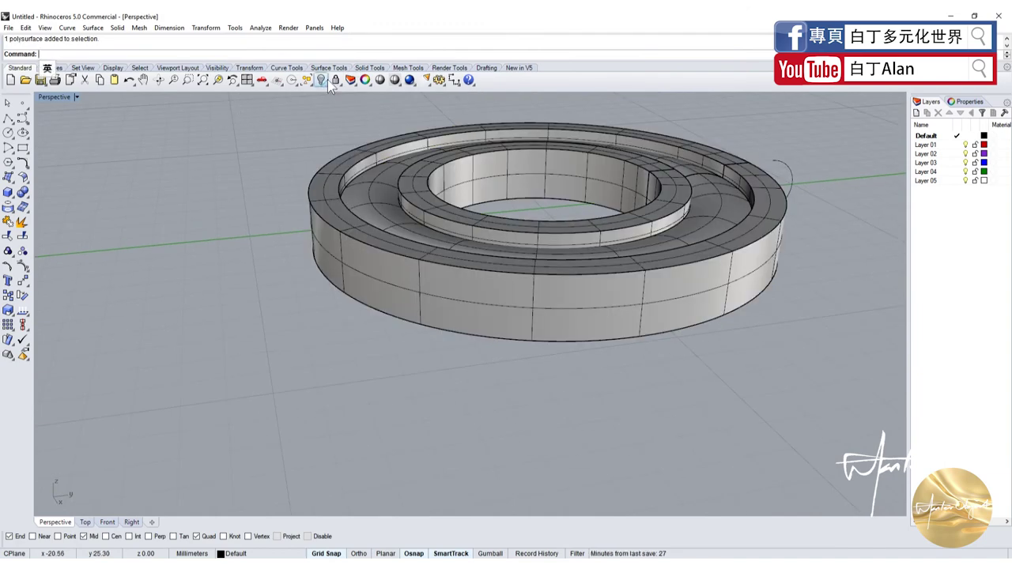
click(415, 196)
key(ctrl+a)
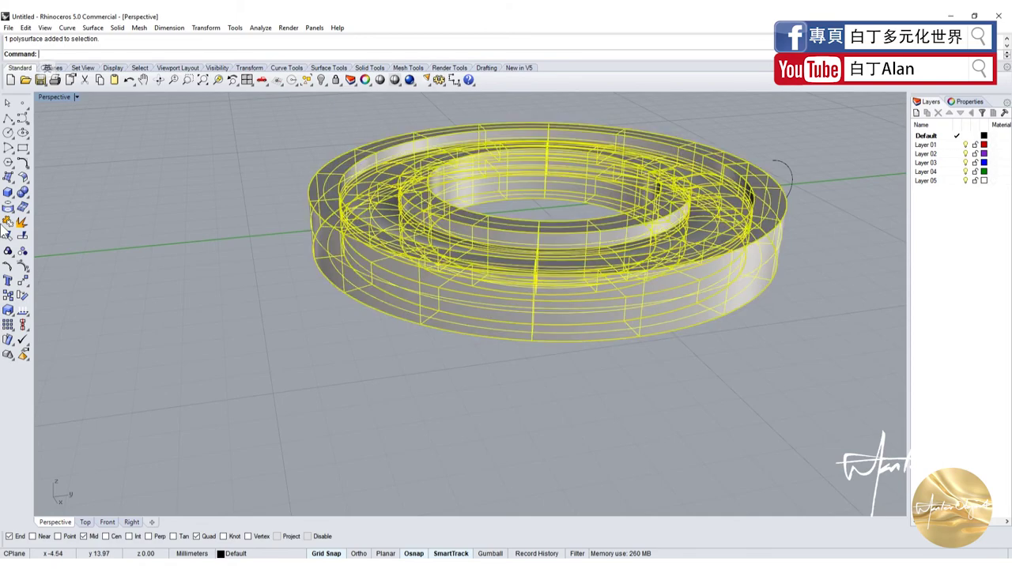
click(9, 252)
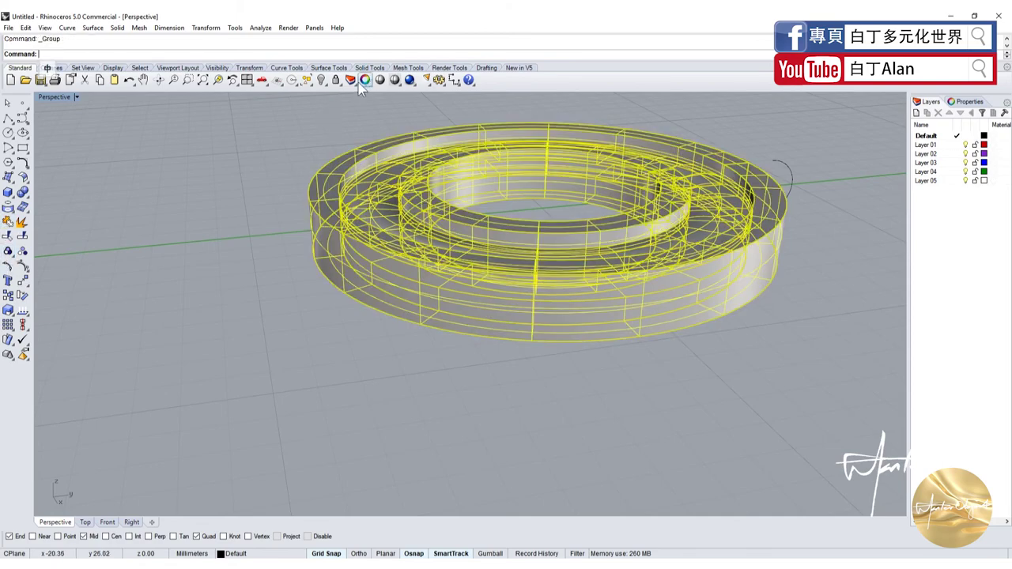
click(321, 80)
Step: Move the grouped ring pieces in the lobe onto Layer 02
right_drag(462, 232, 585, 384)
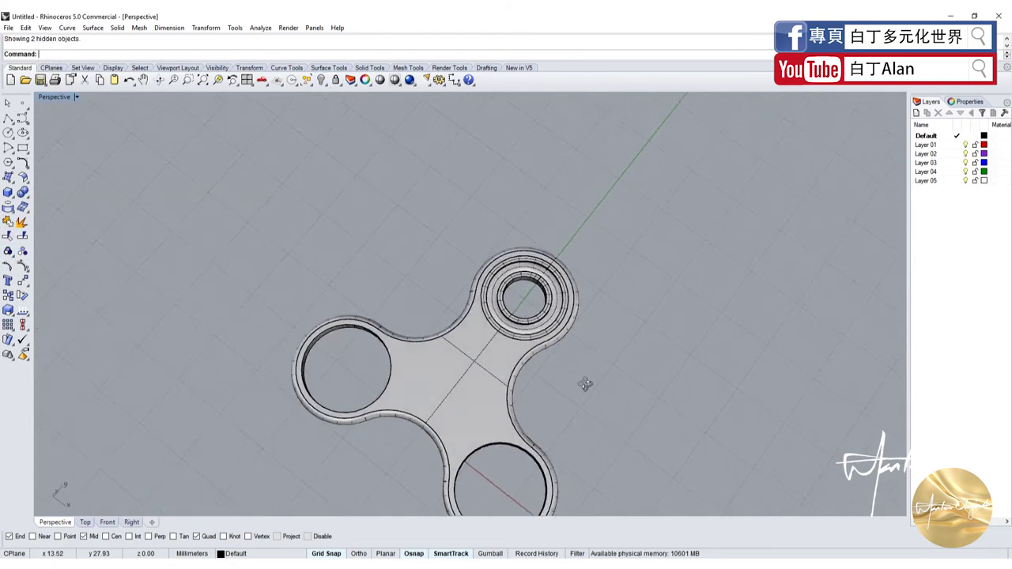
scroll(518, 284, up, 5)
click(395, 80)
right_drag(508, 309, 512, 194)
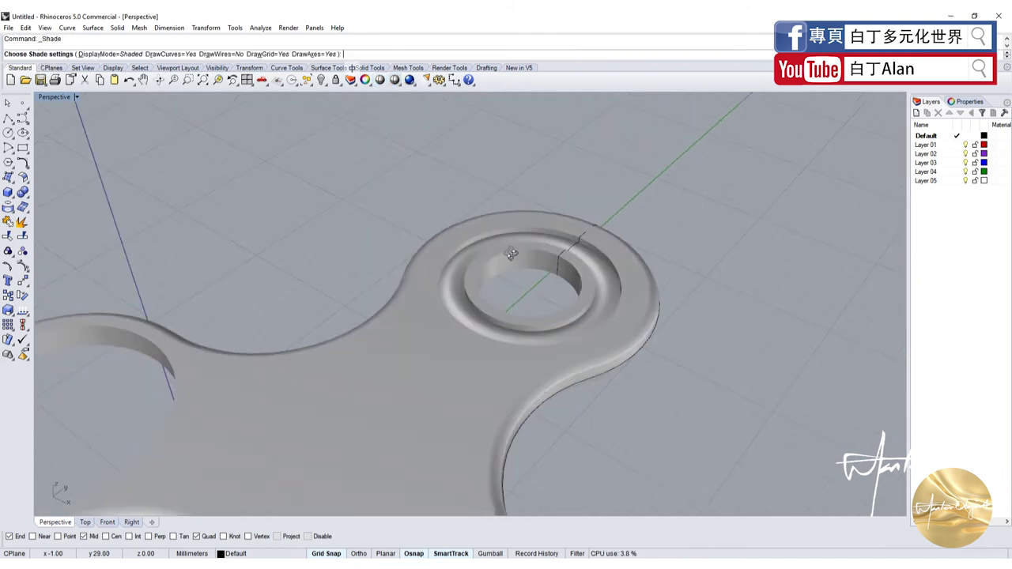
key(Escape)
click(456, 256)
scroll(457, 256, up, 2)
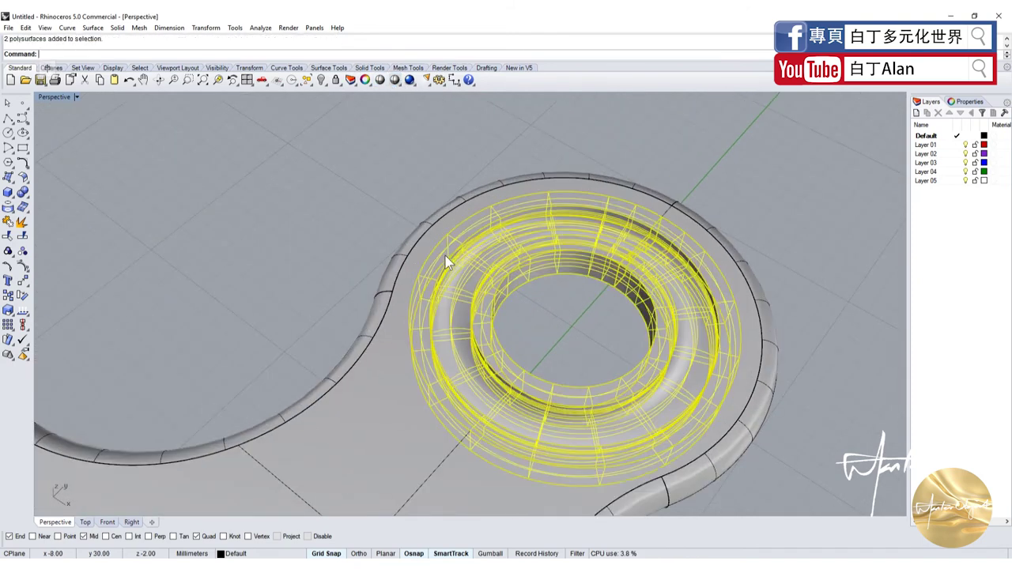
click(351, 80)
click(366, 99)
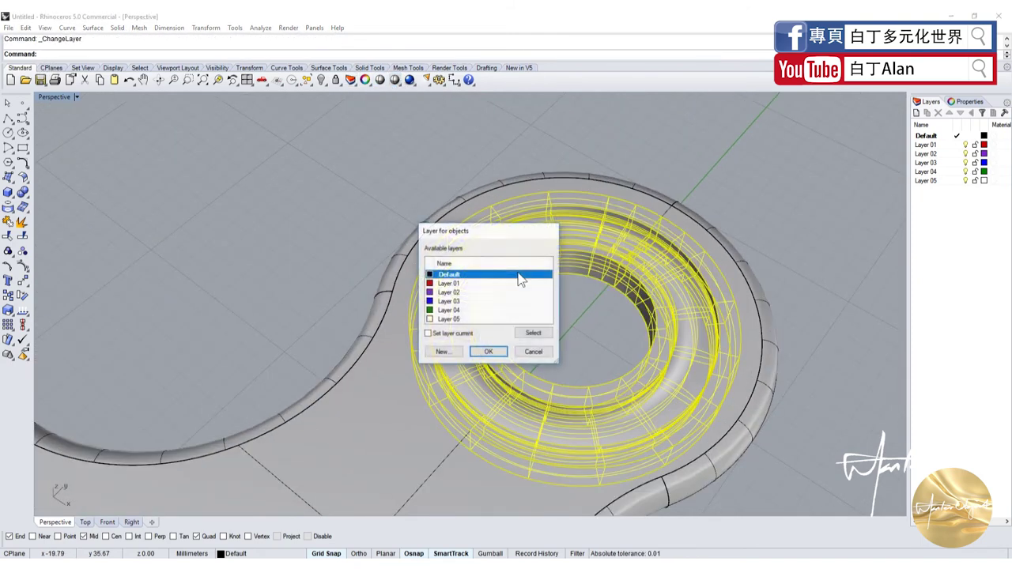
double_click(455, 293)
key(Escape)
Step: Ungroup the purple rings and move one ring onto Layer 03
scroll(419, 242, down, 3)
scroll(439, 262, up, 4)
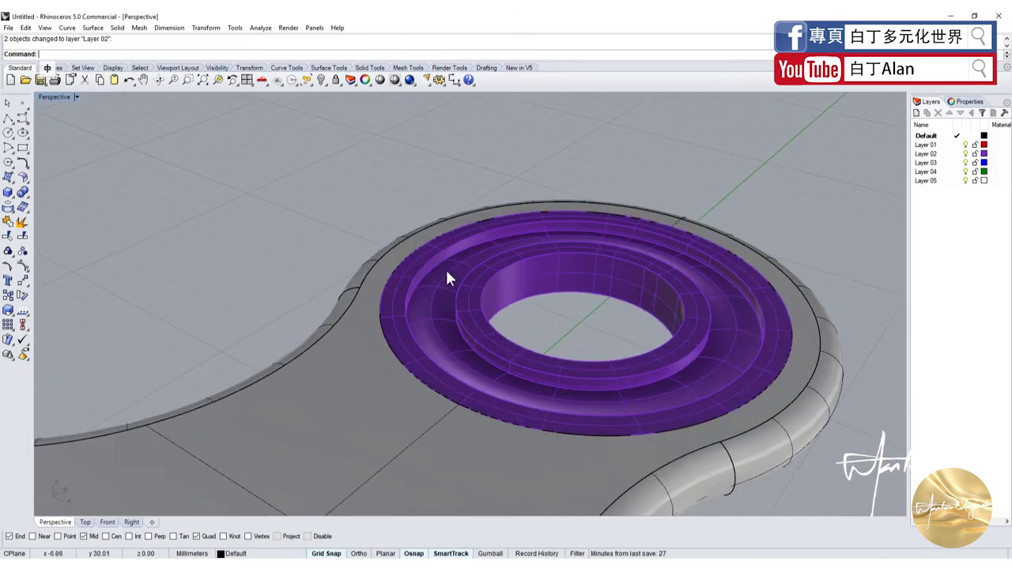
click(447, 273)
click(22, 251)
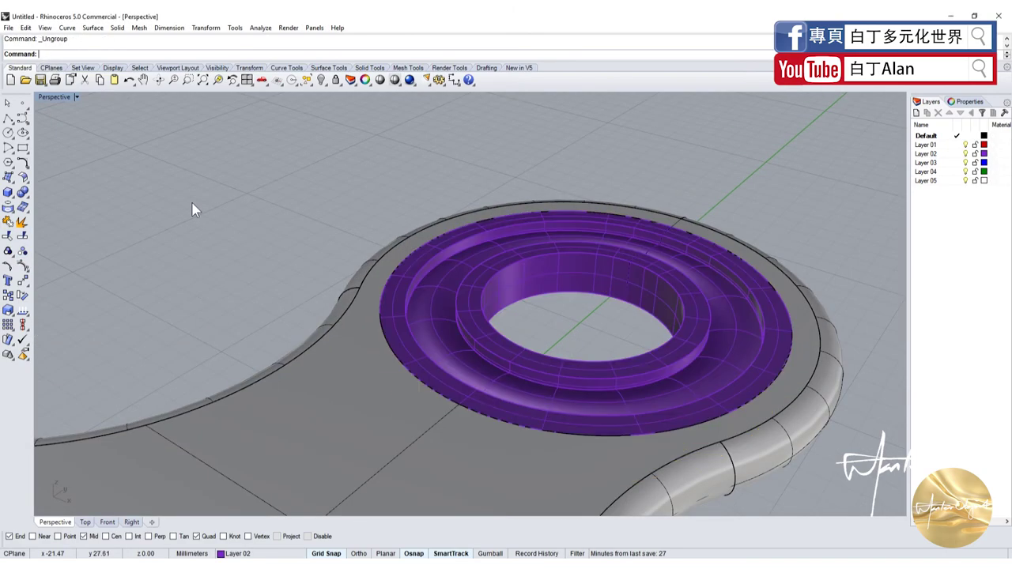
scroll(471, 303, up, 3)
scroll(478, 307, down, 3)
click(479, 307)
scroll(479, 307, down, 2)
scroll(459, 310, down, 2)
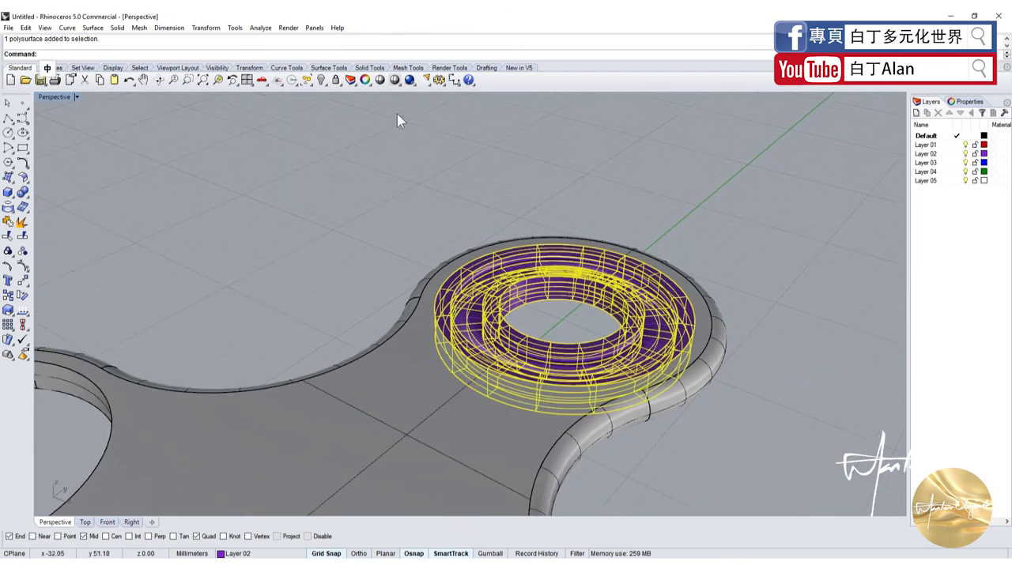
click(354, 85)
click(362, 101)
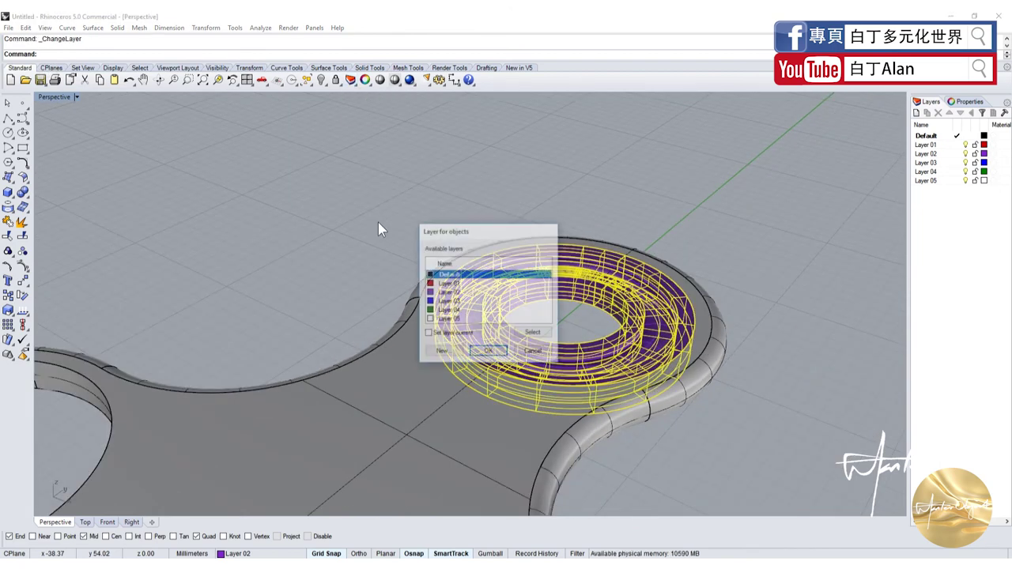
click(440, 304)
click(488, 352)
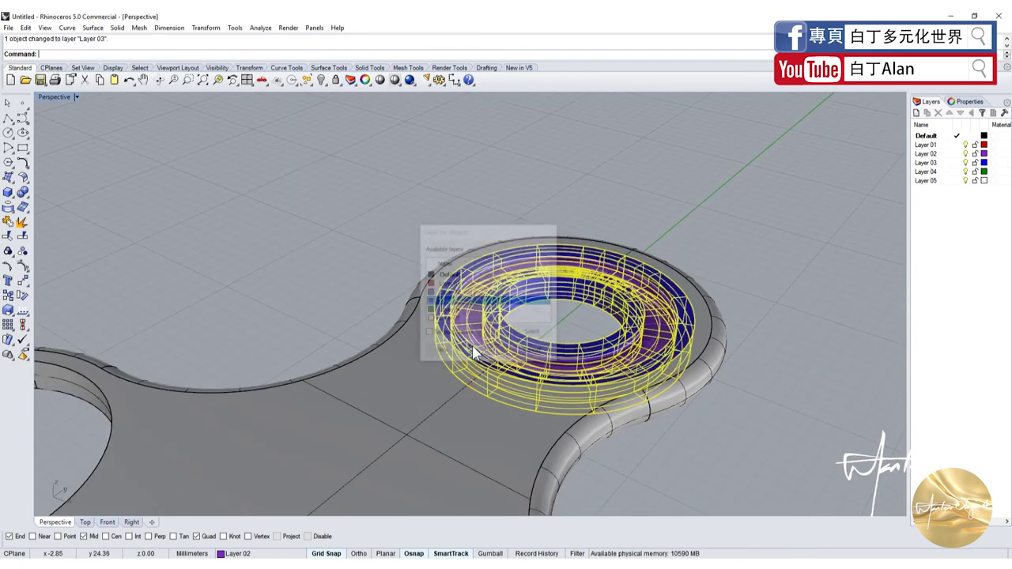
Step: Put the overlapping ring piece back on Layer 02
scroll(474, 336, down, 3)
scroll(444, 288, up, 4)
mouse_move(444, 281)
right_down()
mouse_move(419, 198)
mouse_move(392, 215)
right_up()
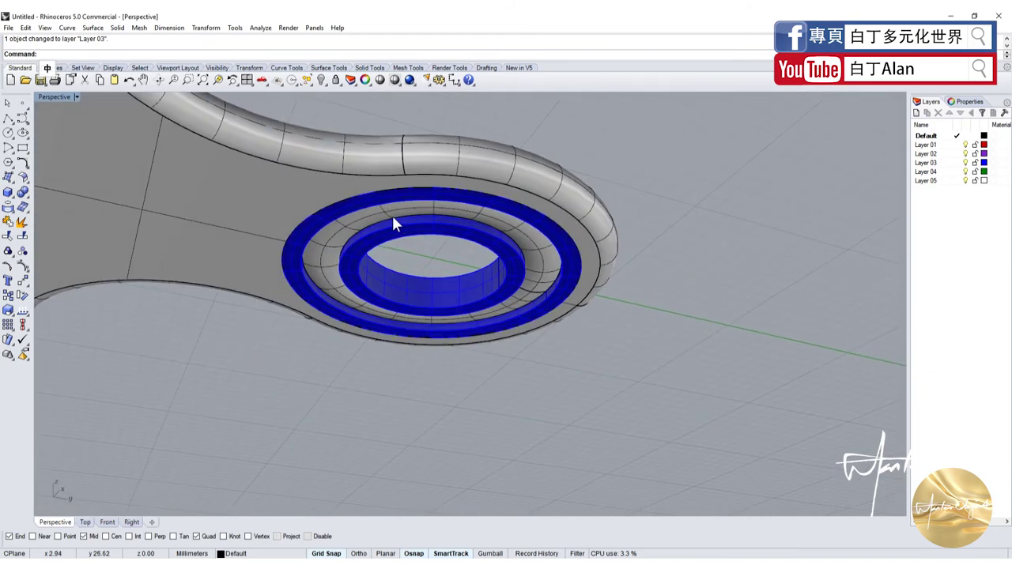
click(391, 217)
click(439, 259)
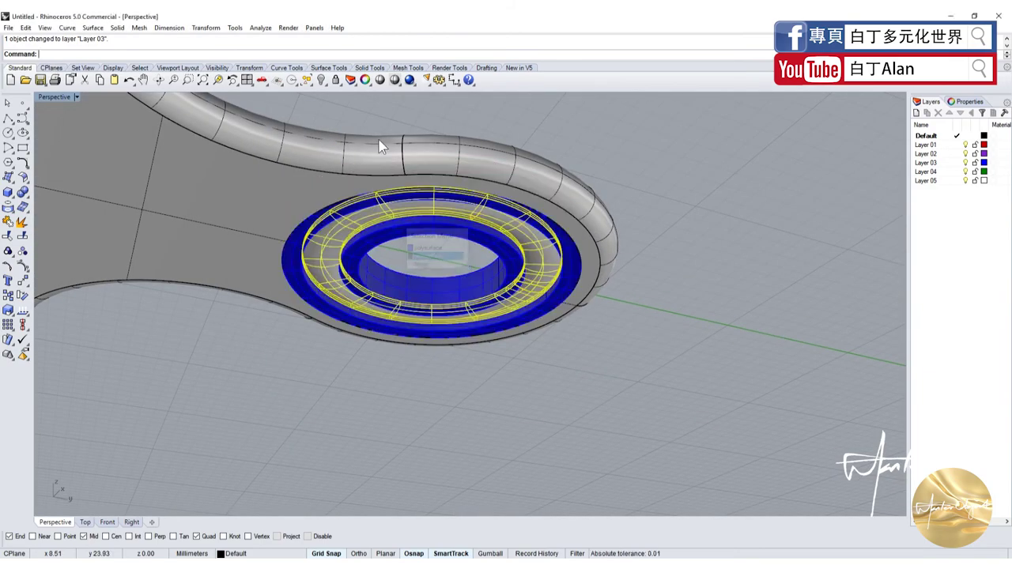
click(352, 81)
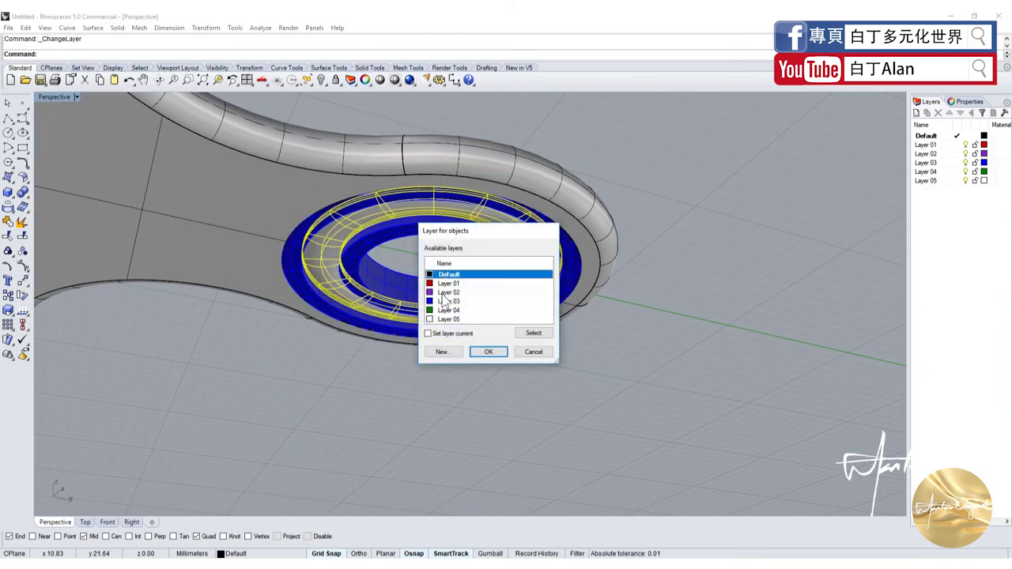
click(443, 293)
key(Return)
Step: Group the three bearing pieces and view the model shaded to check the colours
click(366, 294)
right_drag(366, 294, 388, 343)
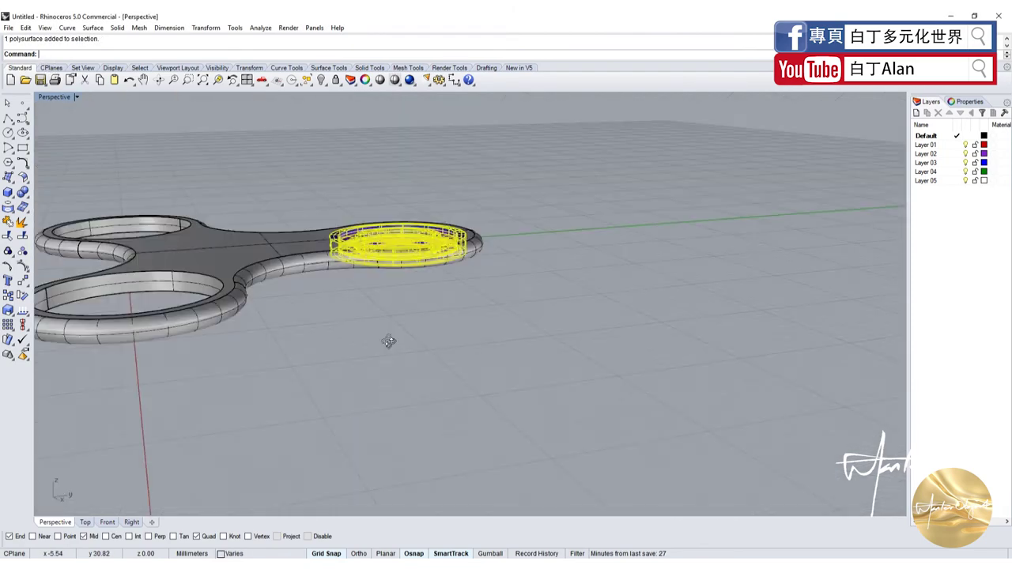
scroll(353, 267, up, 5)
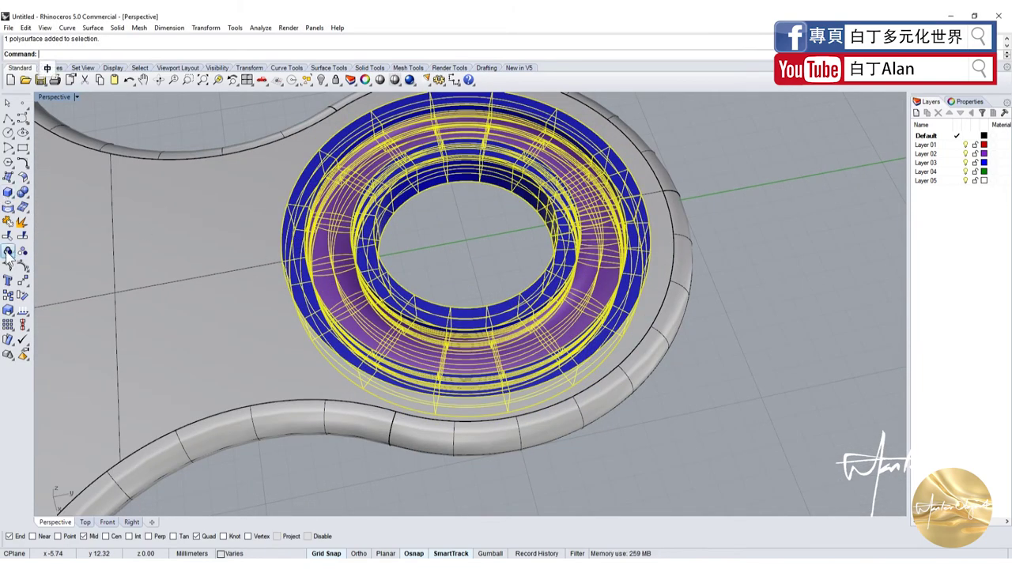
key(ctrl+g)
scroll(506, 284, down, 3)
scroll(507, 285, down, 3)
scroll(635, 304, down, 3)
click(635, 301)
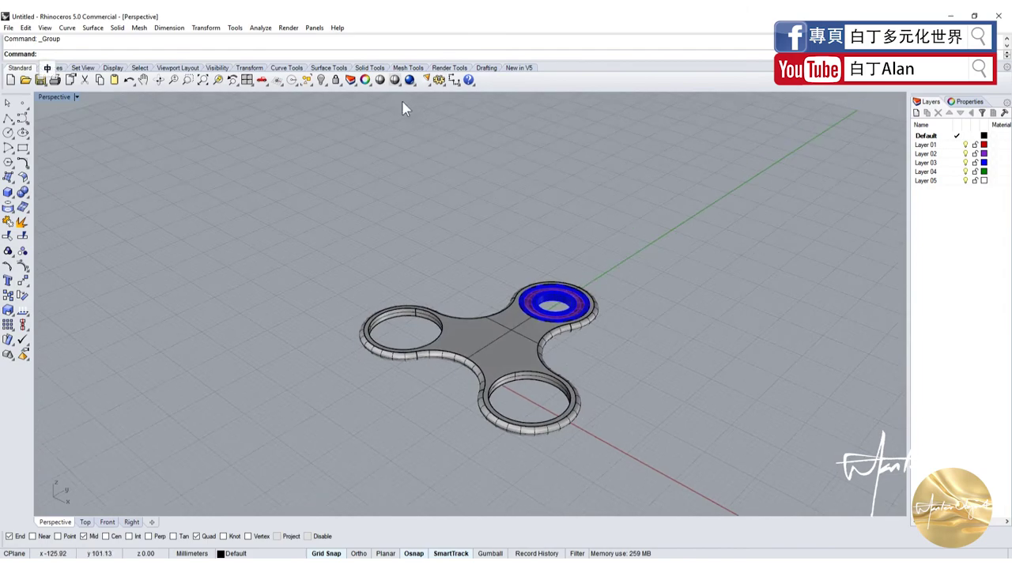
click(381, 80)
scroll(569, 316, up, 2)
scroll(577, 300, up, 2)
scroll(586, 297, up, 2)
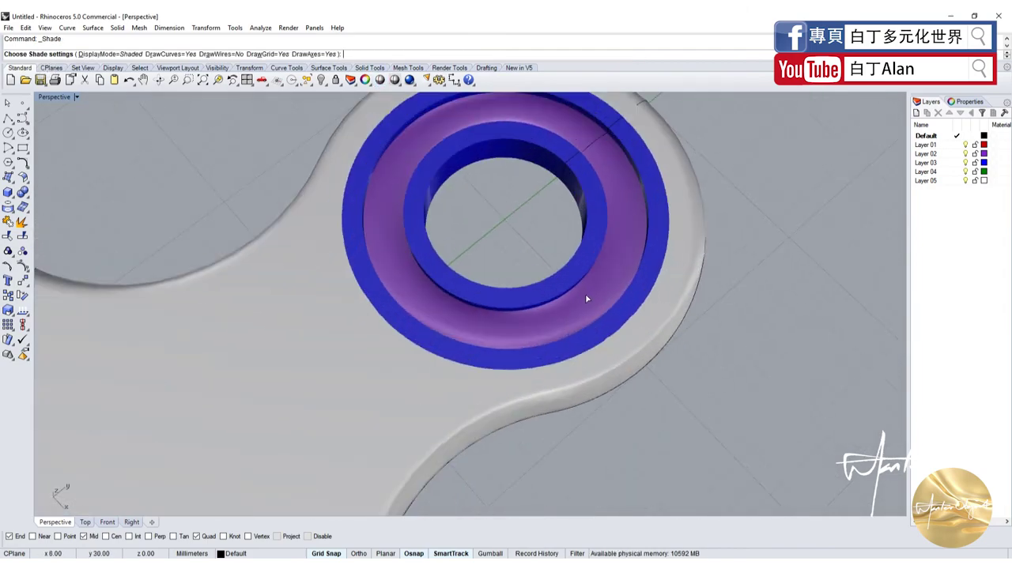
scroll(666, 305, up, 2)
scroll(666, 305, down, 3)
scroll(601, 287, up, 3)
scroll(586, 368, up, 2)
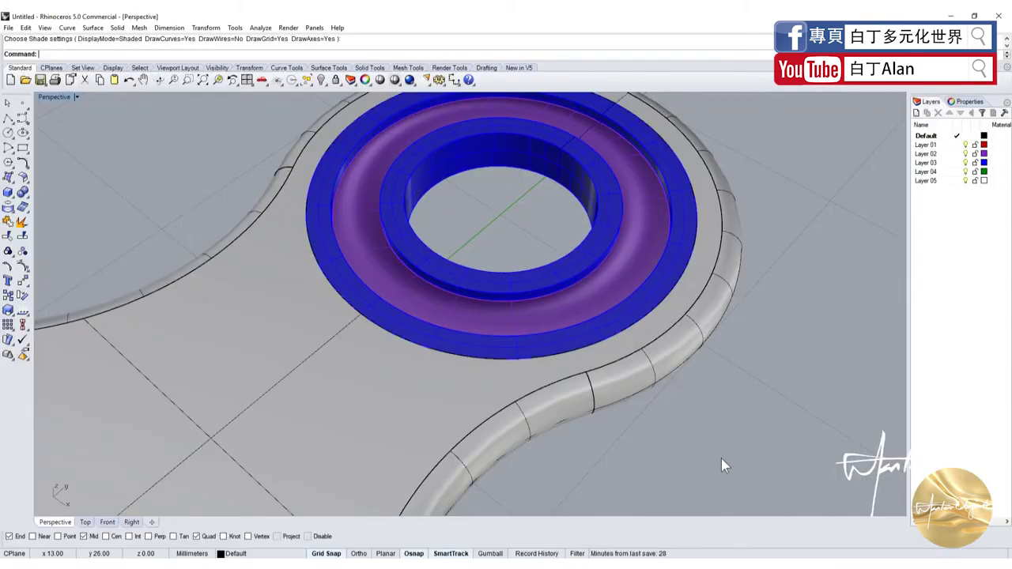
Step: Polar-array the bearing around the origin in the Top view: 3 items, 360 degrees
click(655, 295)
scroll(622, 273, down, 5)
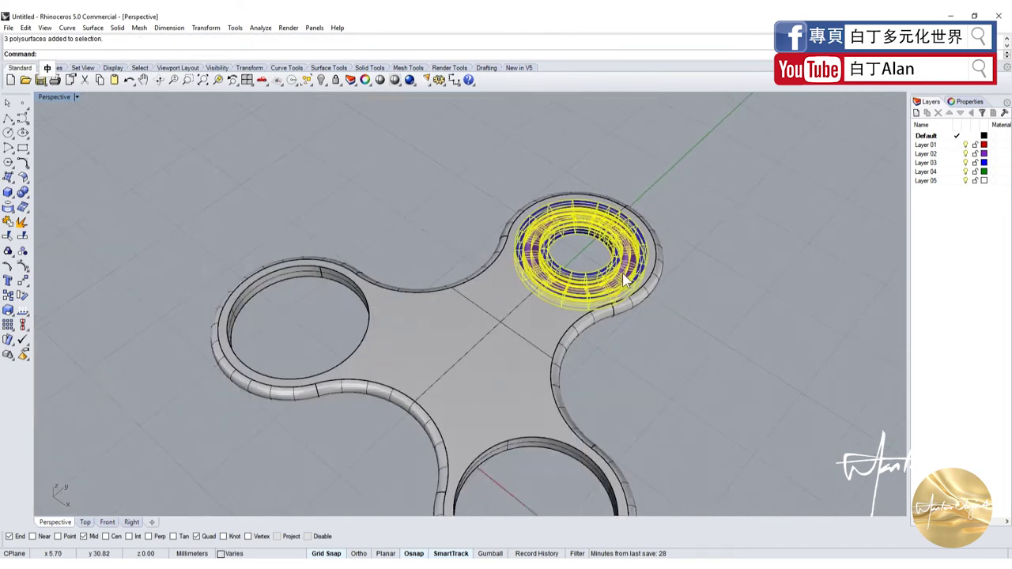
double_click(59, 95)
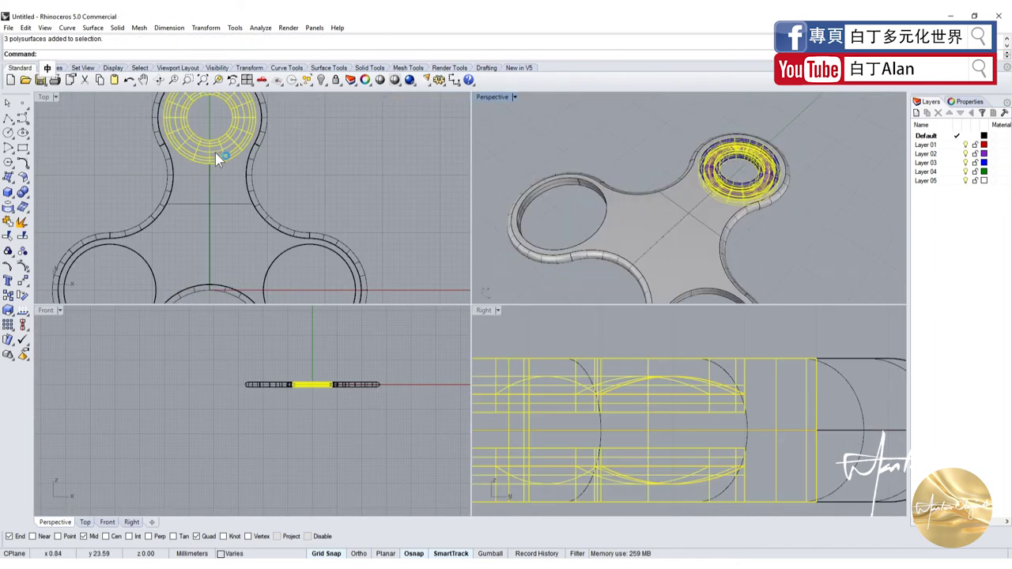
click(11, 338)
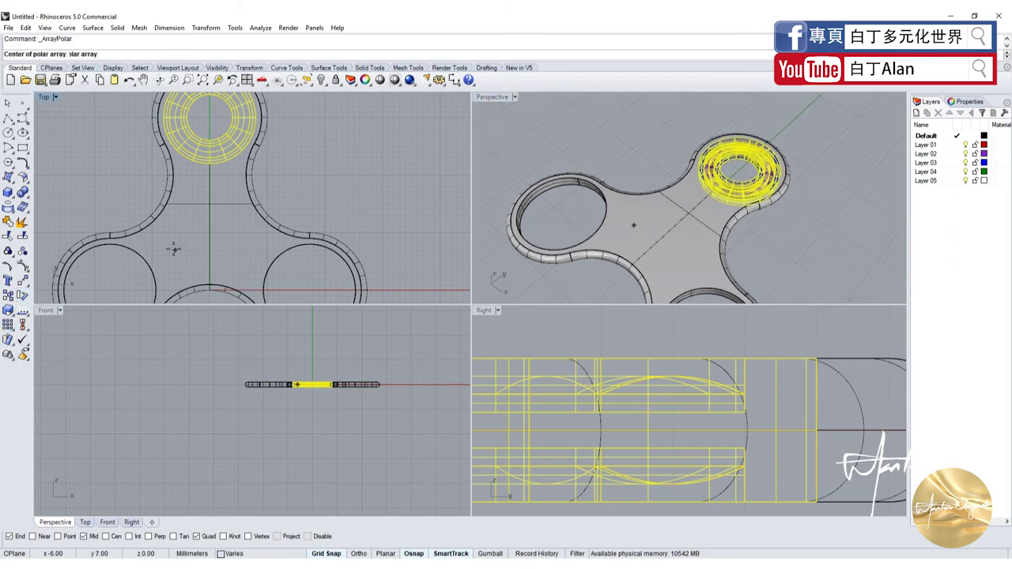
click(209, 231)
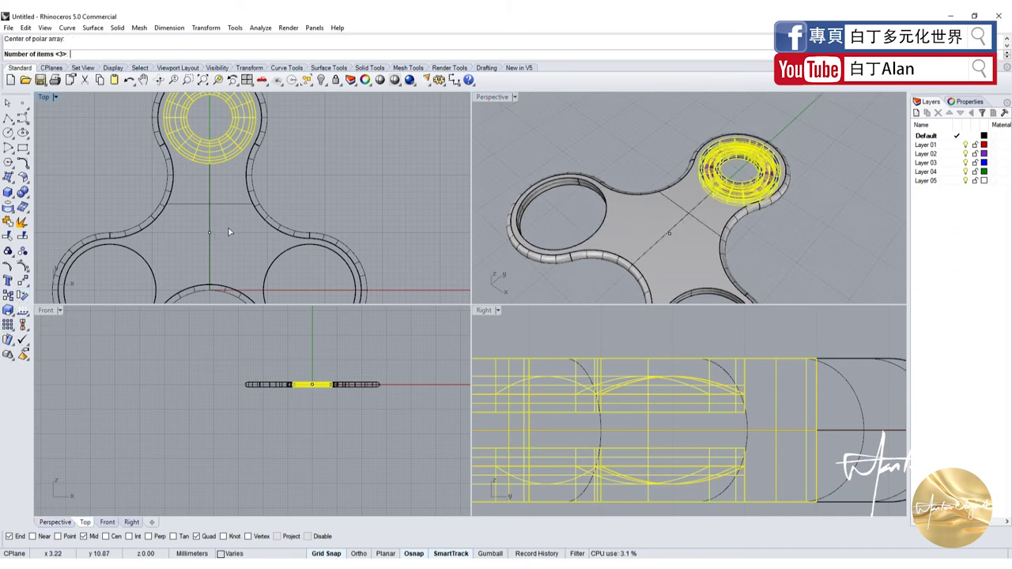
key(Return)
key(Return)
key(Return)
key(Return)
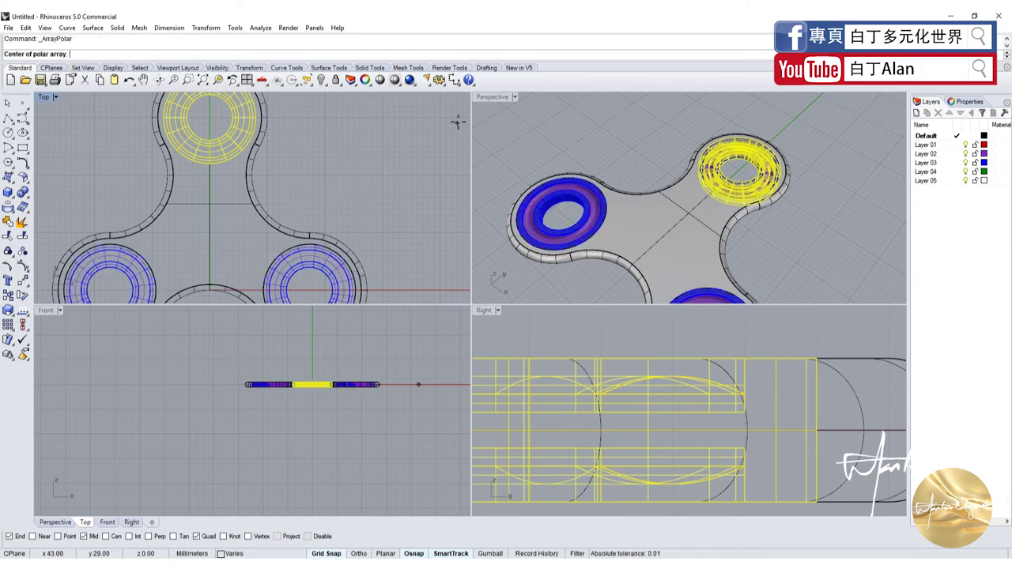
key(Escape)
key(Escape)
Step: Ungroup the bearing and hide the spinner body to isolate the blue ring
double_click(495, 101)
scroll(576, 272, up, 5)
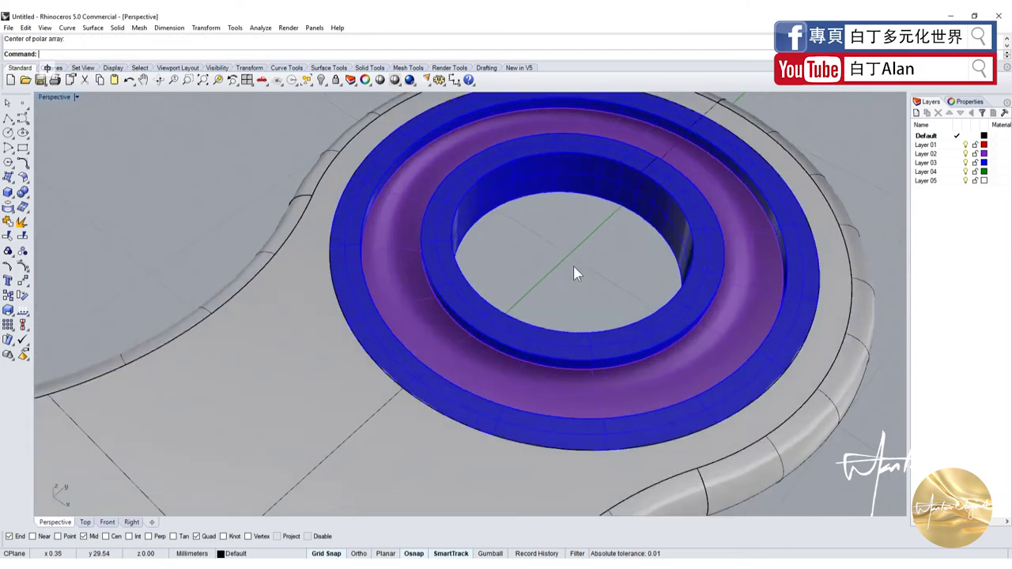
scroll(375, 328, up, 3)
scroll(121, 160, down, 5)
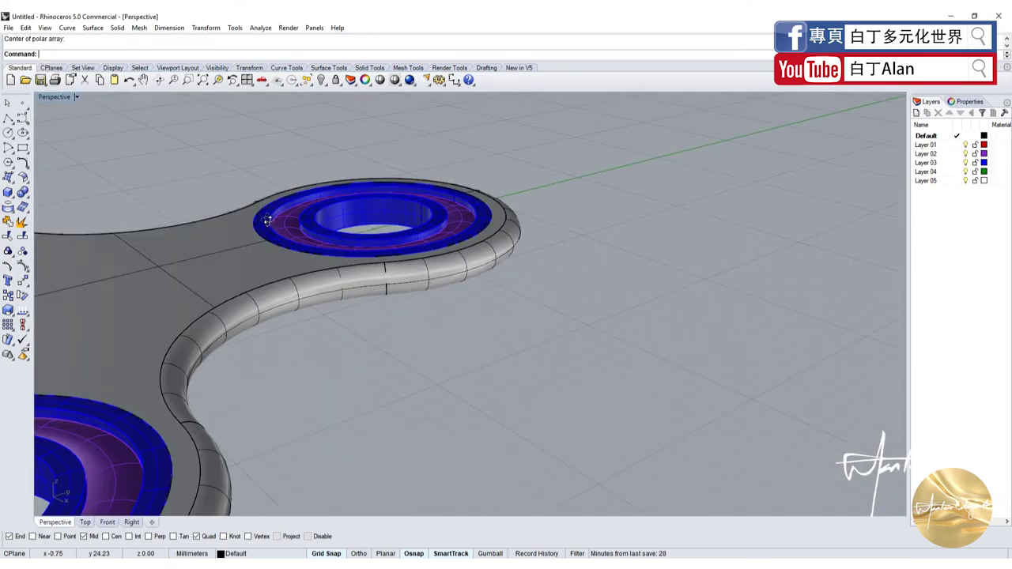
mouse_move(121, 160)
right_down()
mouse_move(265, 207)
mouse_move(249, 257)
right_up()
scroll(265, 207, up, 3)
scroll(249, 251, down, 1)
click(249, 251)
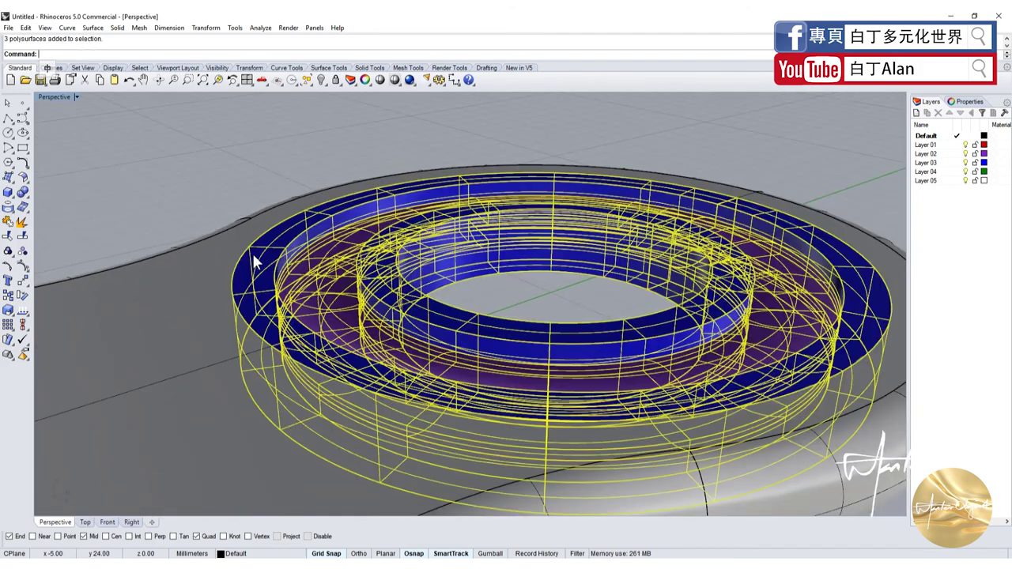
click(23, 251)
click(253, 269)
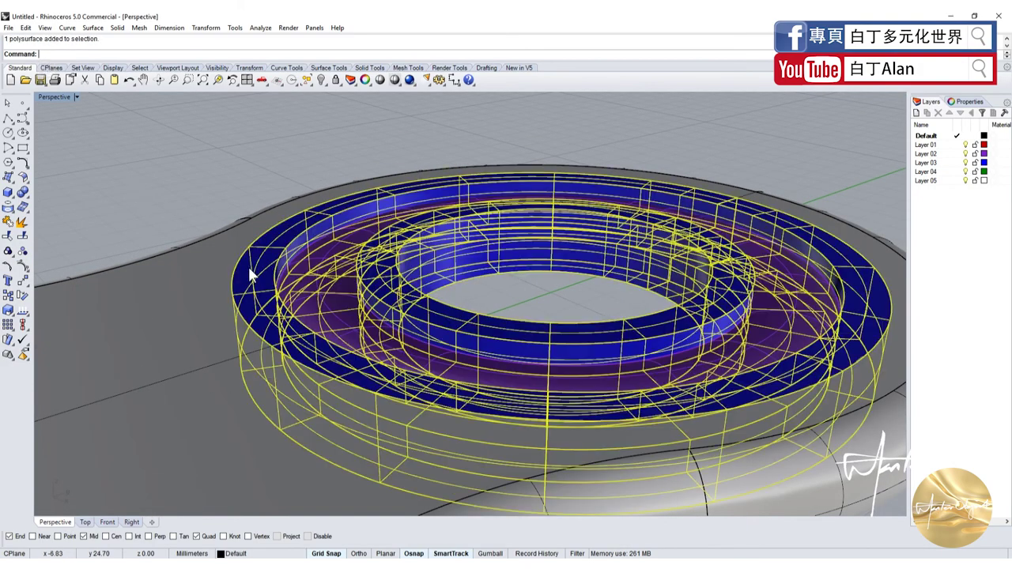
click(219, 235)
click(321, 80)
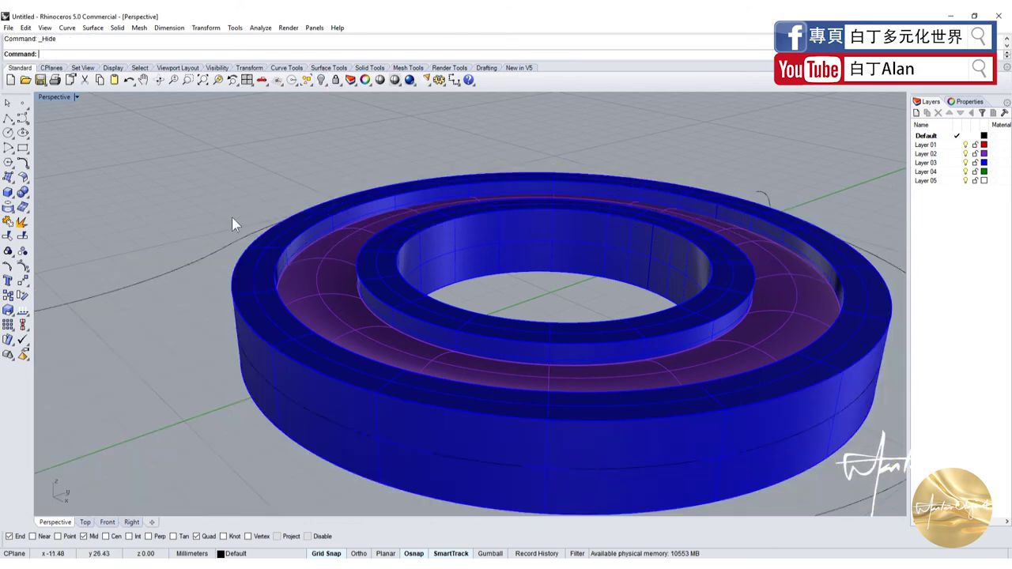
Step: Try a 0.5 edge fillet on the ring's outer top edge, then undo it
scroll(222, 209, down, 2)
right_drag(218, 207, 228, 272)
scroll(227, 270, up, 3)
scroll(228, 275, up, 3)
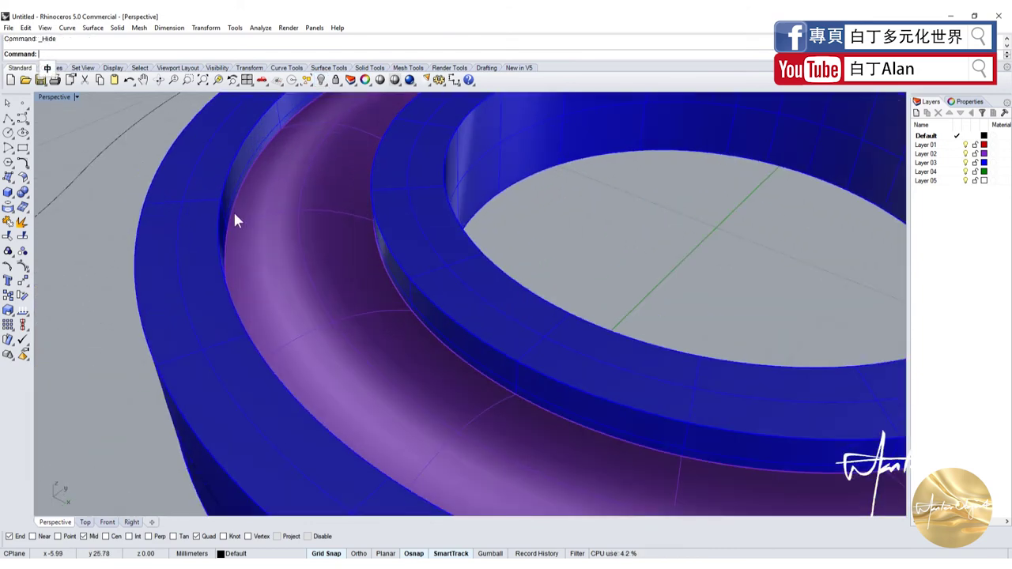
click(30, 201)
click(99, 212)
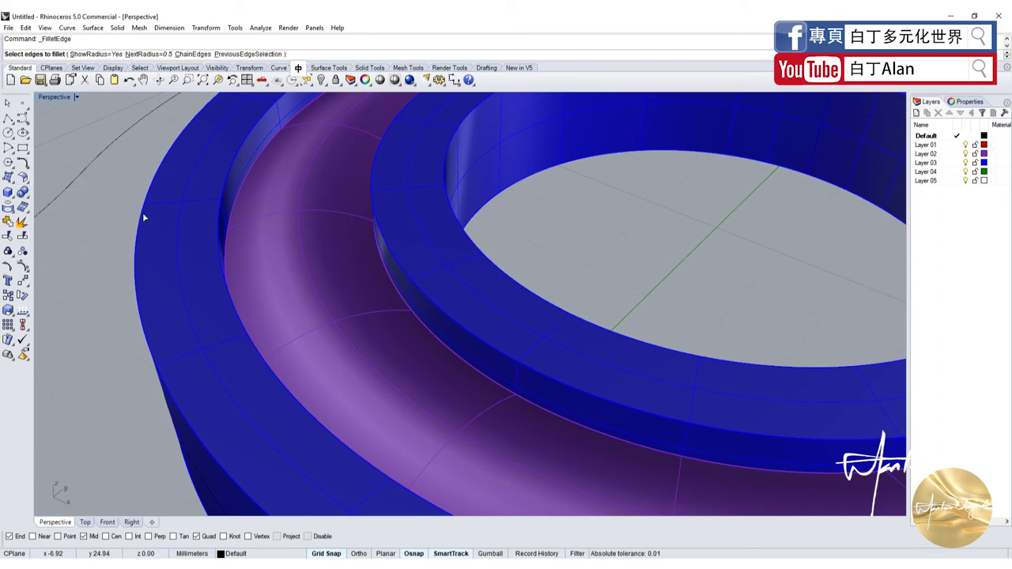
click(144, 217)
scroll(127, 237, down, 3)
scroll(96, 221, up, 2)
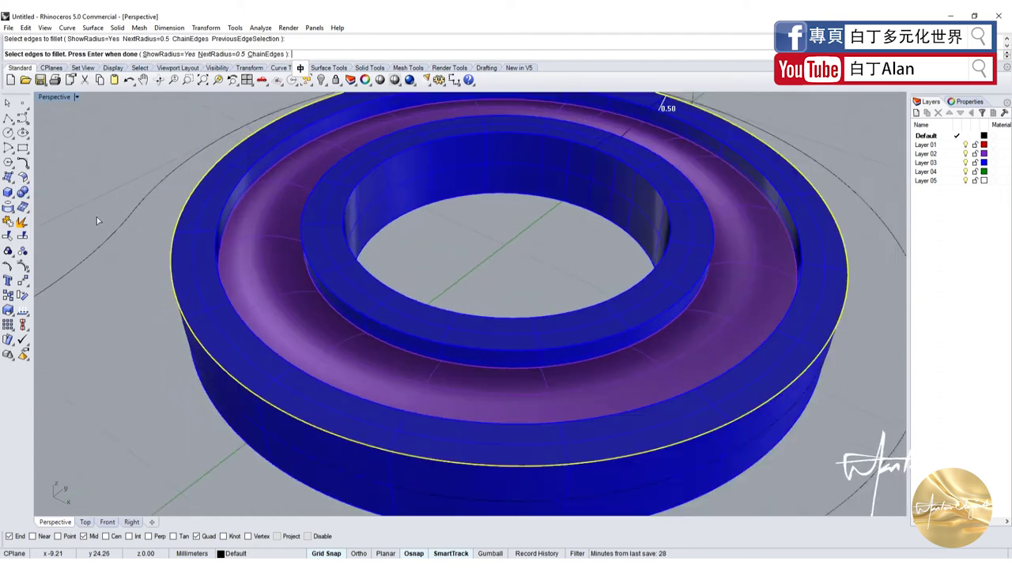
scroll(97, 220, up, 2)
key(Return)
key(Return)
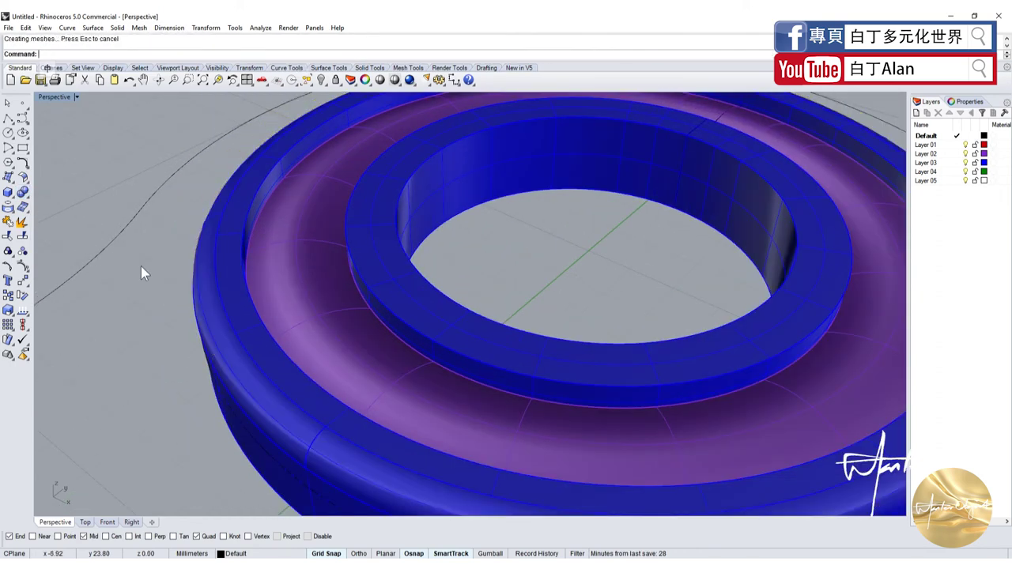
key(ctrl+z)
Step: Try a 0.2 fillet on the ring's outer top edge and undo it
key(Return)
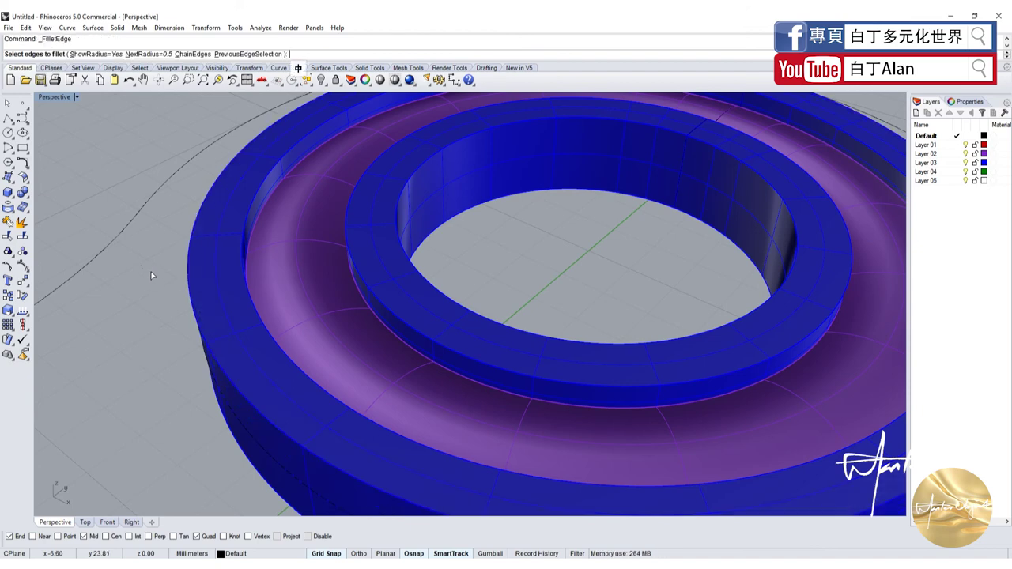
text(0.2)
key(Return)
click(190, 233)
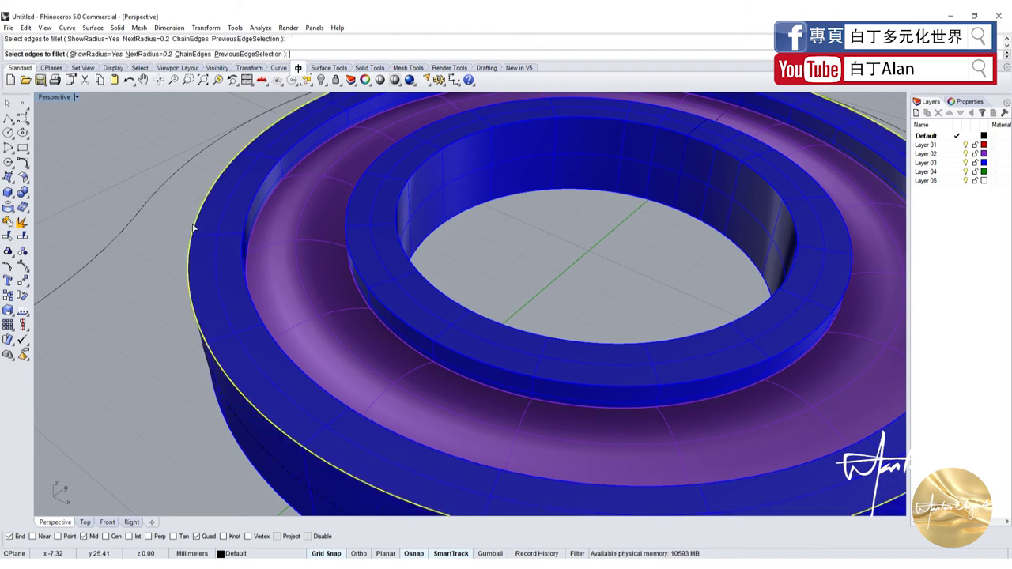
key(Return)
key(Return)
scroll(196, 232, down, 2)
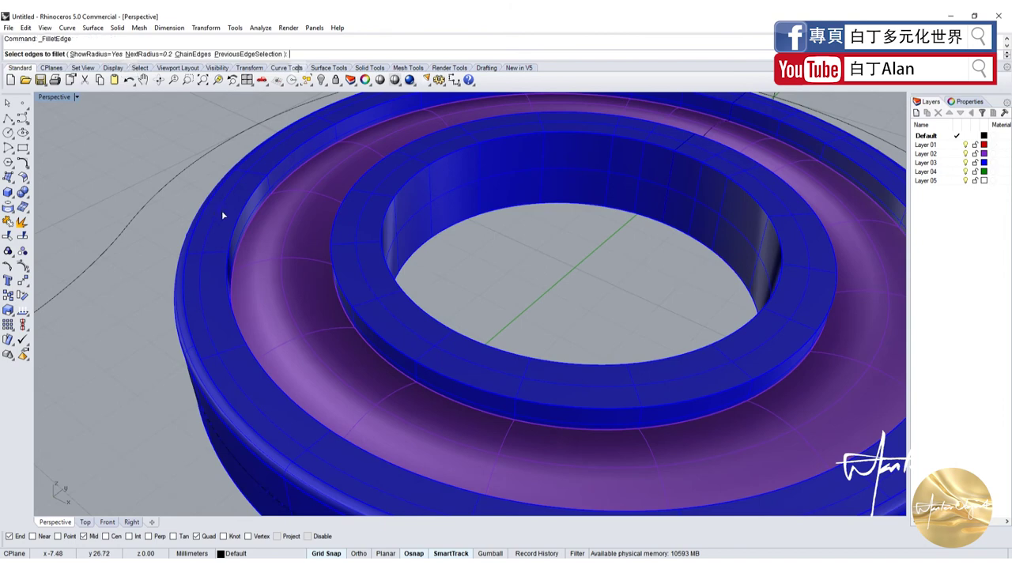
key(ctrl+z)
Step: Fillet the blue ring's outer edge at 0.1 with the spinner body shown again
key(Return)
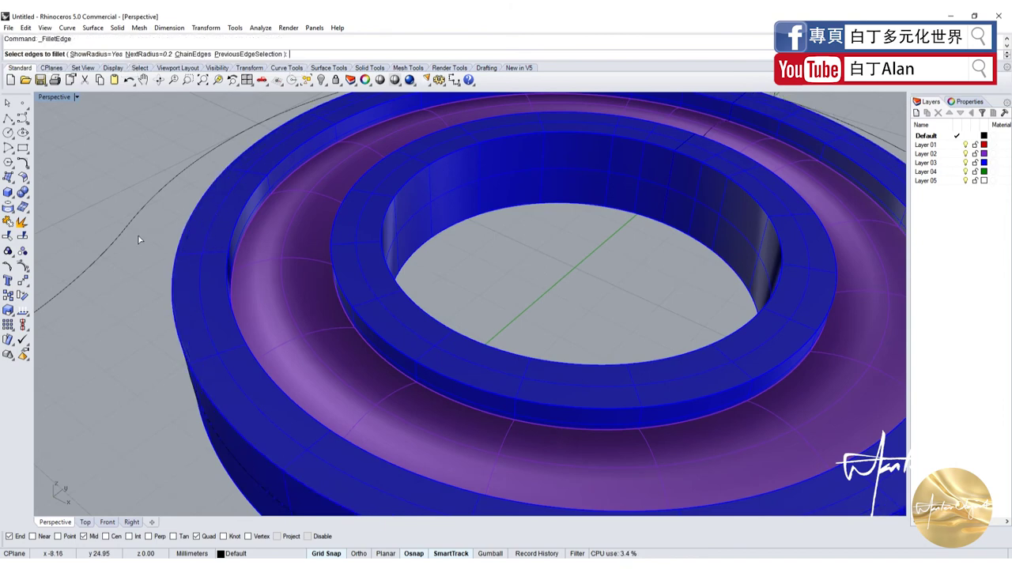
text(0.1)
key(Return)
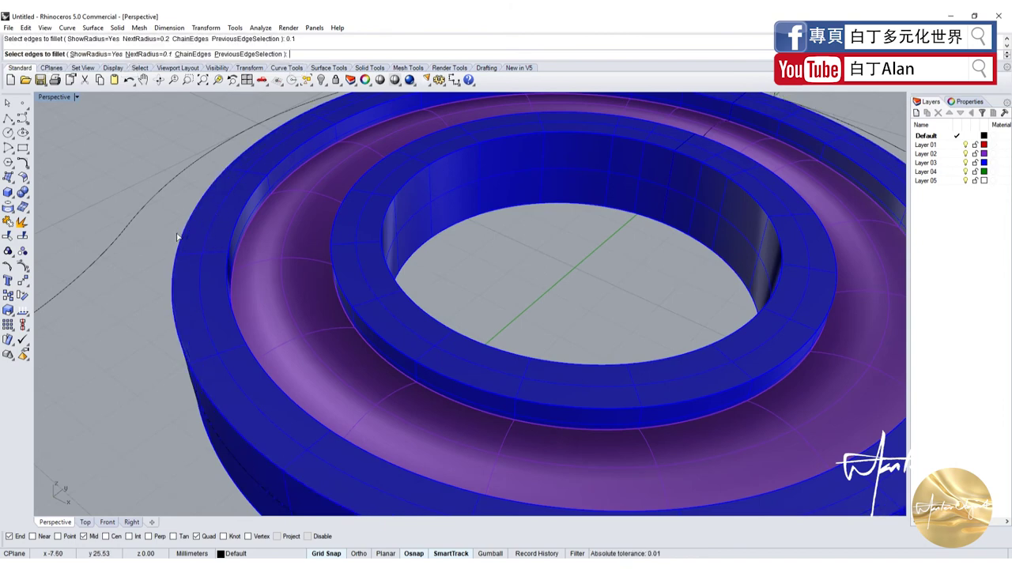
click(178, 235)
key(Return)
key(Return)
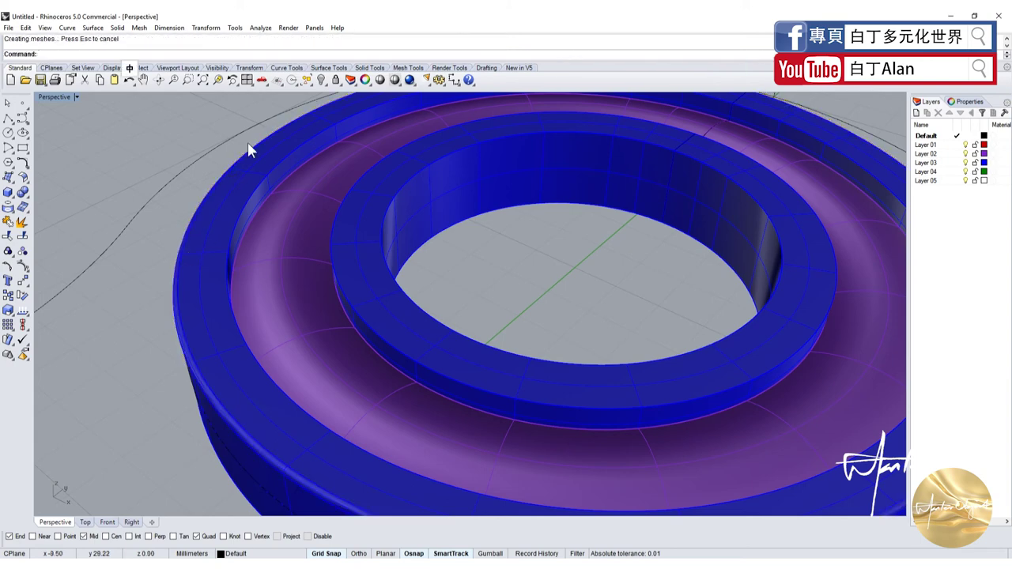
right_click(322, 81)
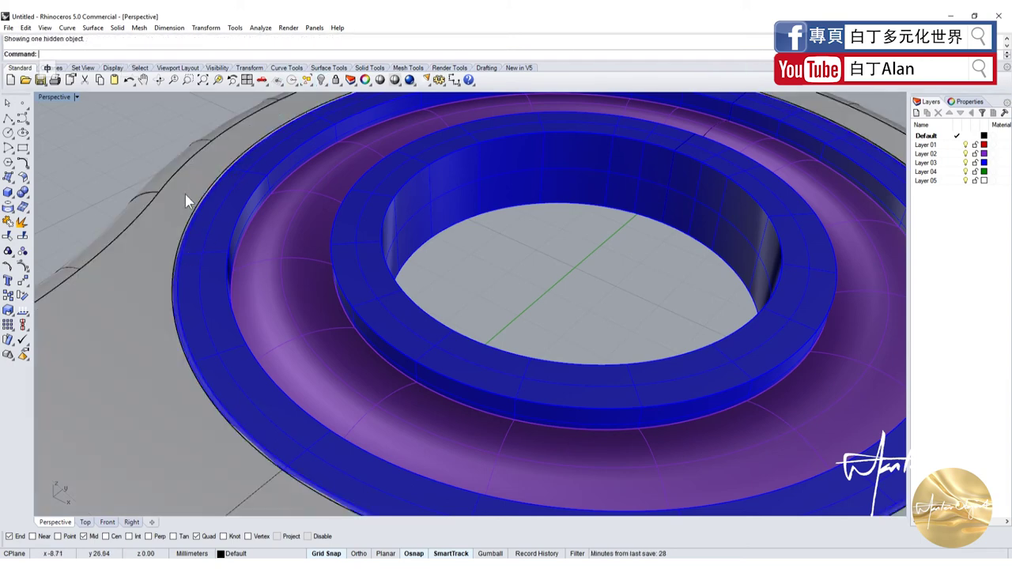
click(30, 198)
click(84, 212)
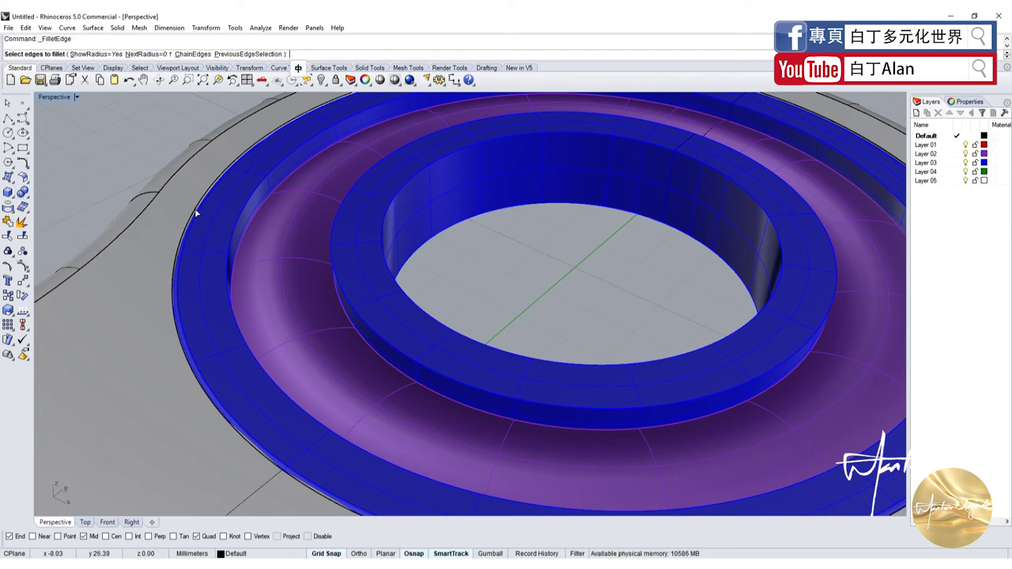
click(195, 212)
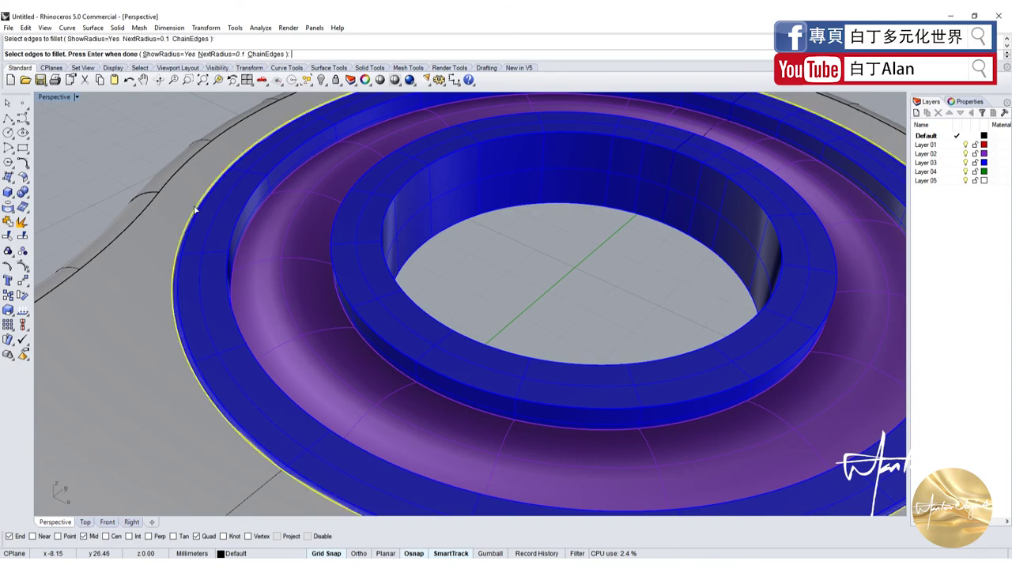
key(Return)
key(Return)
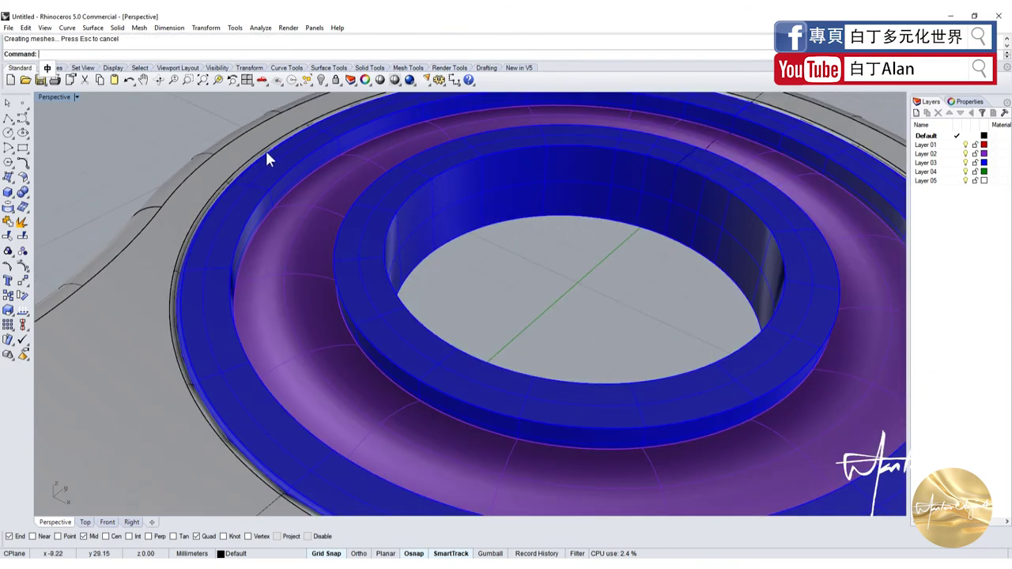
Step: Check the filleted edge from a low angle, then bring up the fidget spinner reference image
scroll(193, 214, down, 5)
scroll(138, 292, up, 1)
scroll(172, 234, up, 4)
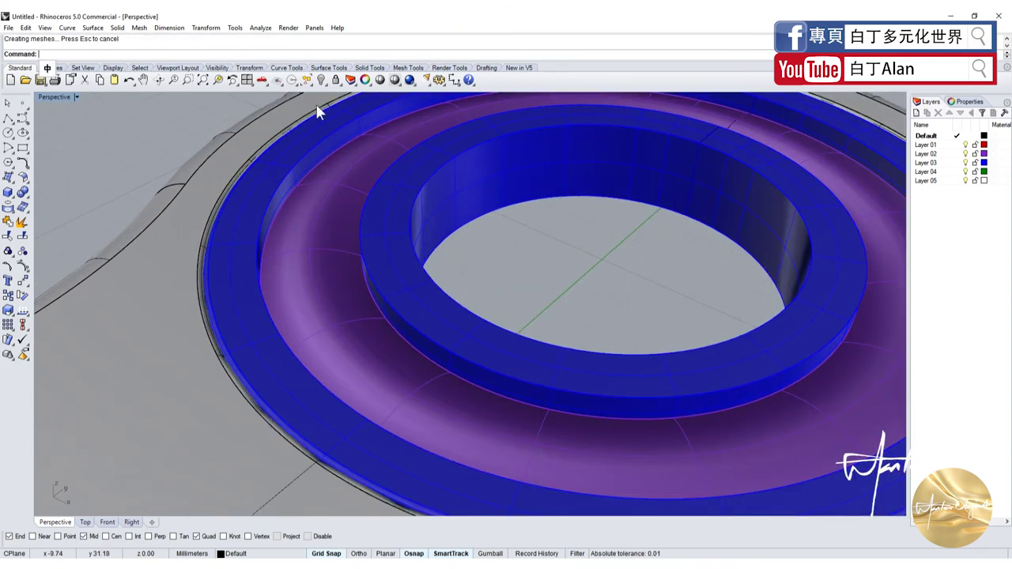
scroll(366, 158, down, 3)
scroll(267, 287, up, 5)
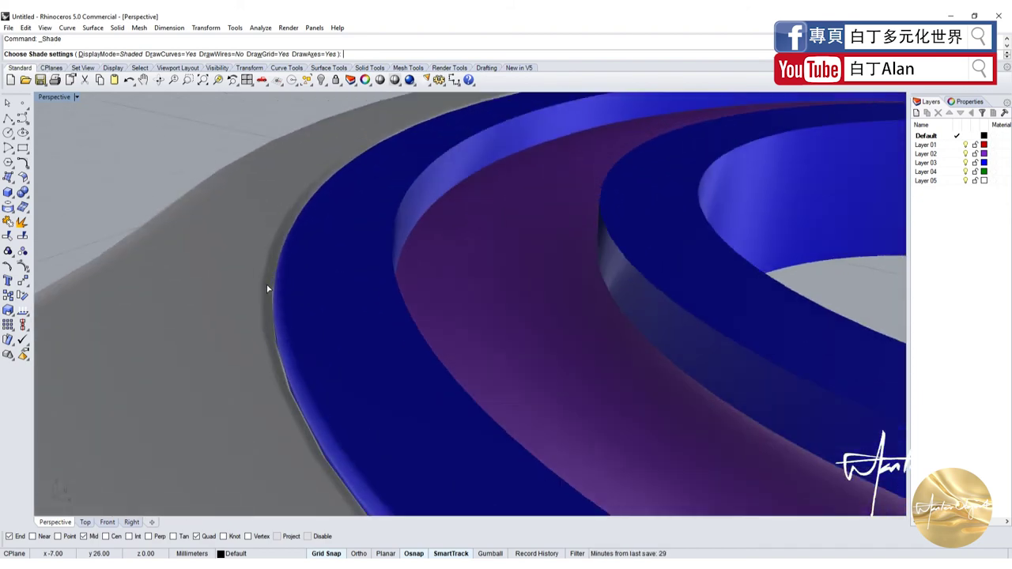
mouse_move(267, 287)
right_down()
mouse_move(289, 256)
mouse_move(244, 323)
right_up()
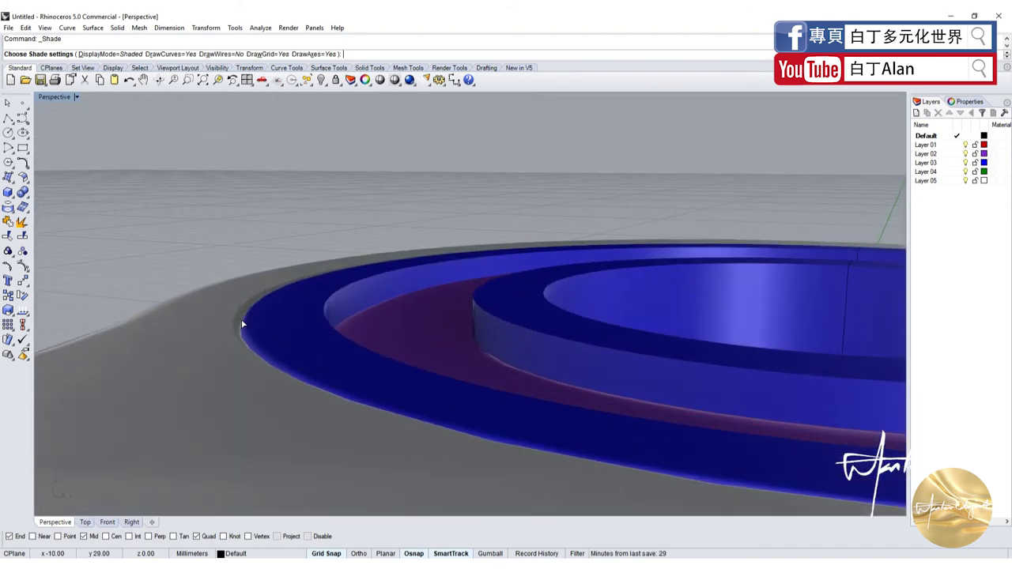
click(69, 526)
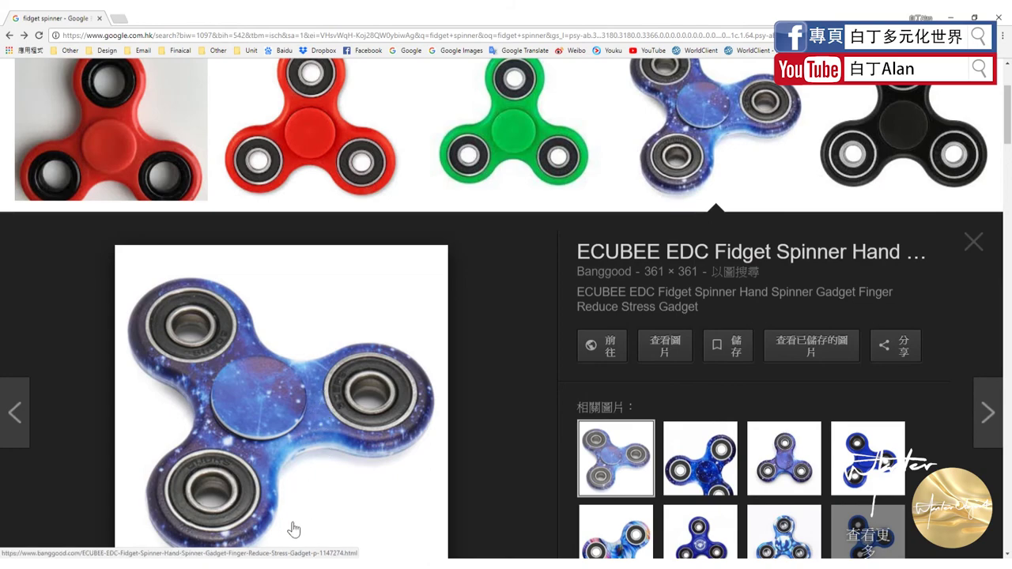
Step: Inspect the bearing ring's outer edge and undo its edge fillet
click(325, 526)
scroll(473, 268, down, 3)
scroll(473, 268, down, 2)
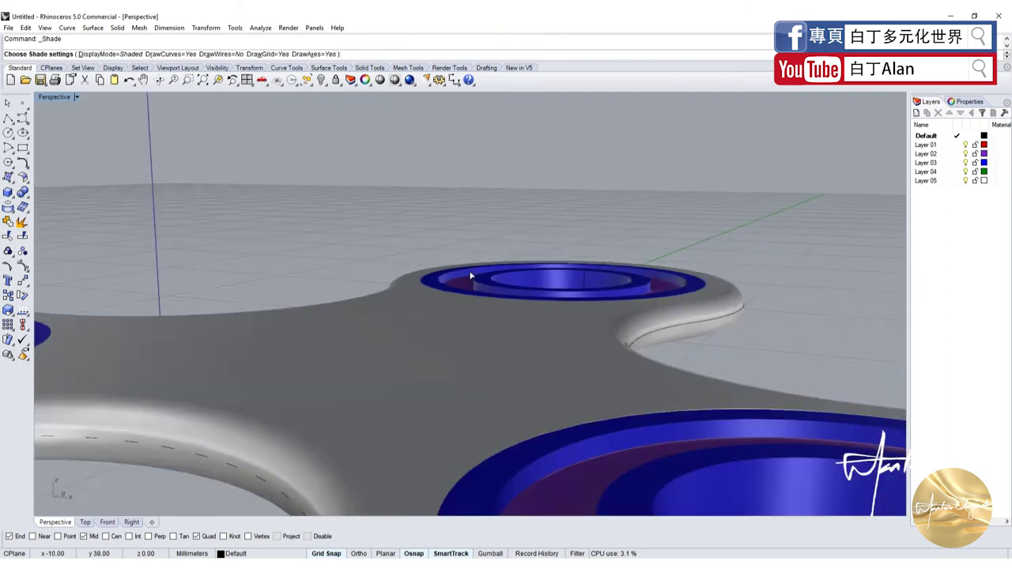
right_drag(470, 276, 445, 282)
scroll(443, 296, up, 3)
scroll(443, 295, down, 3)
scroll(451, 192, up, 5)
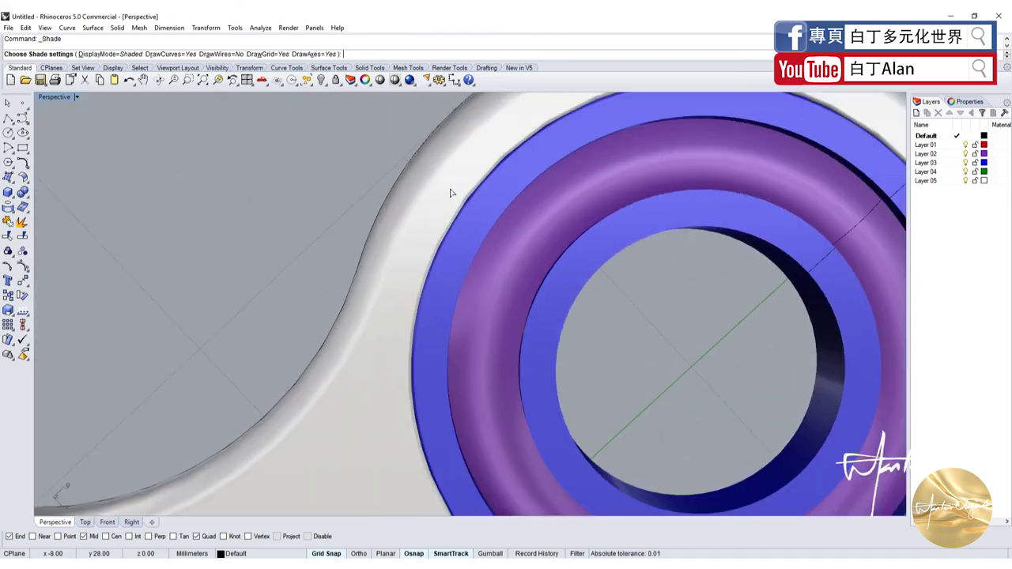
scroll(450, 193, down, 4)
scroll(462, 221, up, 2)
click(463, 246)
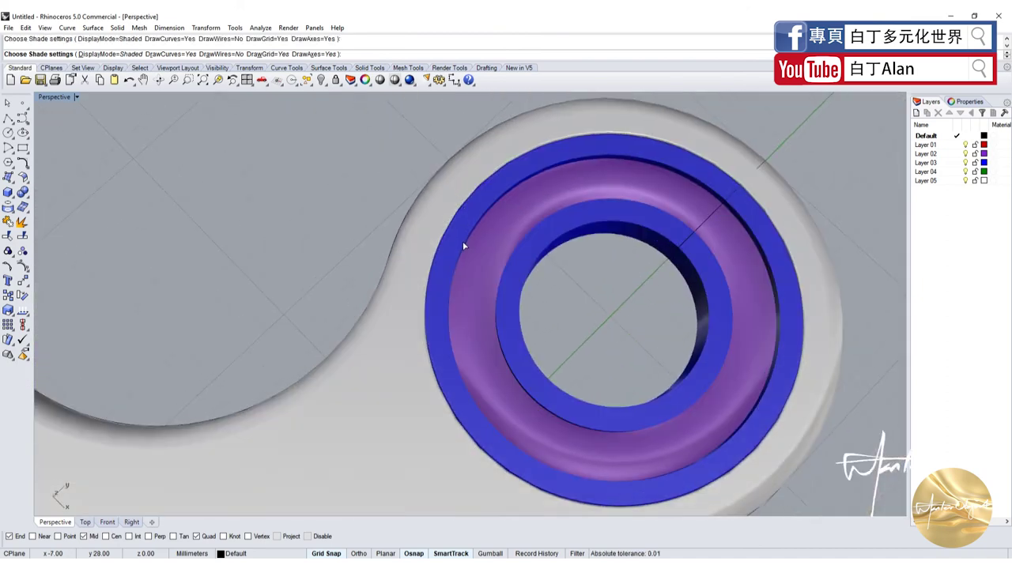
key(Escape)
mouse_move(346, 204)
right_down()
mouse_move(425, 303)
mouse_move(467, 287)
right_up()
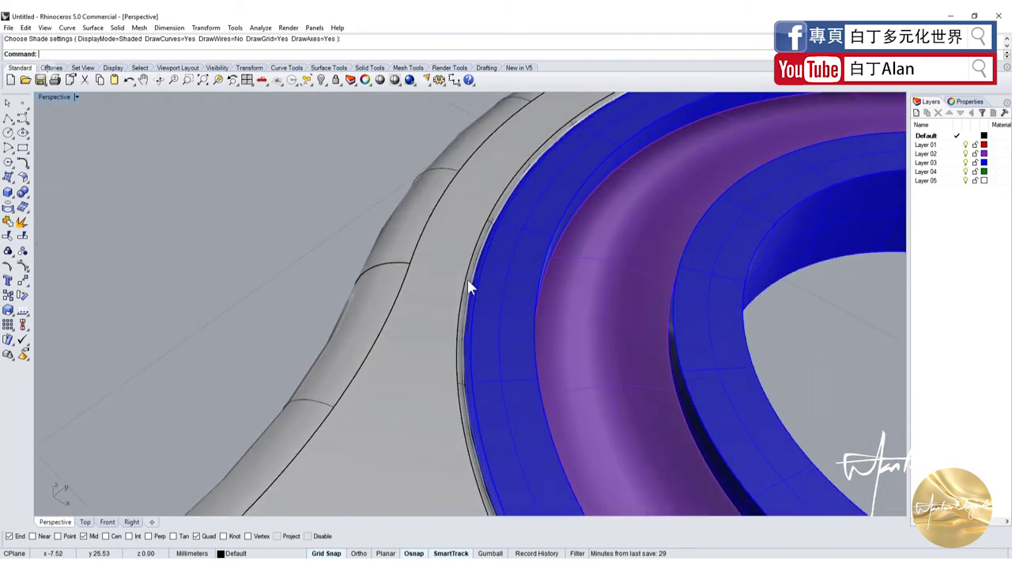
key(ctrl+z)
Step: Reframe the spinner body and return to the four-viewport layout
scroll(316, 219, down, 3)
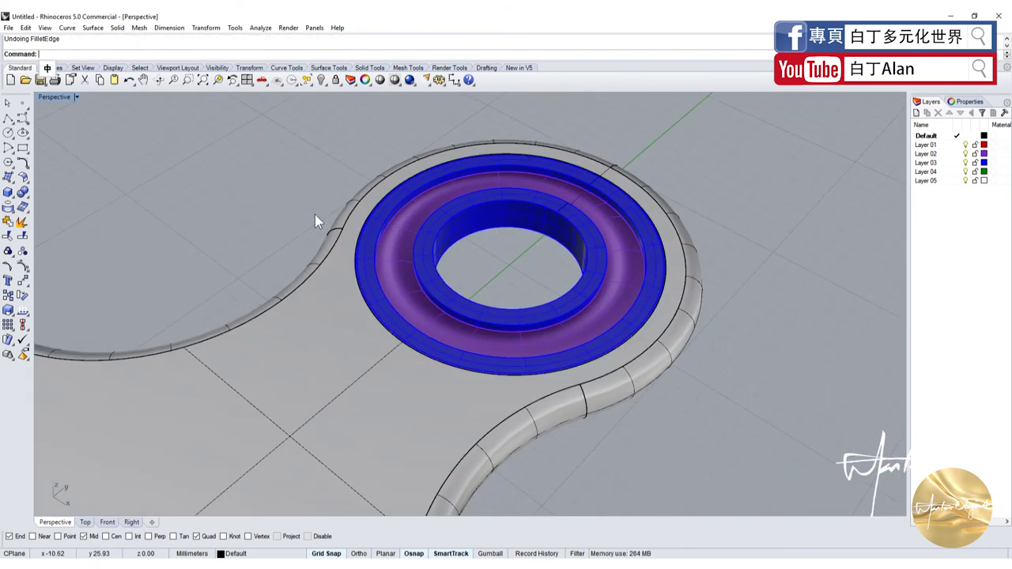
scroll(315, 214, down, 3)
right_drag(315, 214, 332, 242)
scroll(288, 314, up, 3)
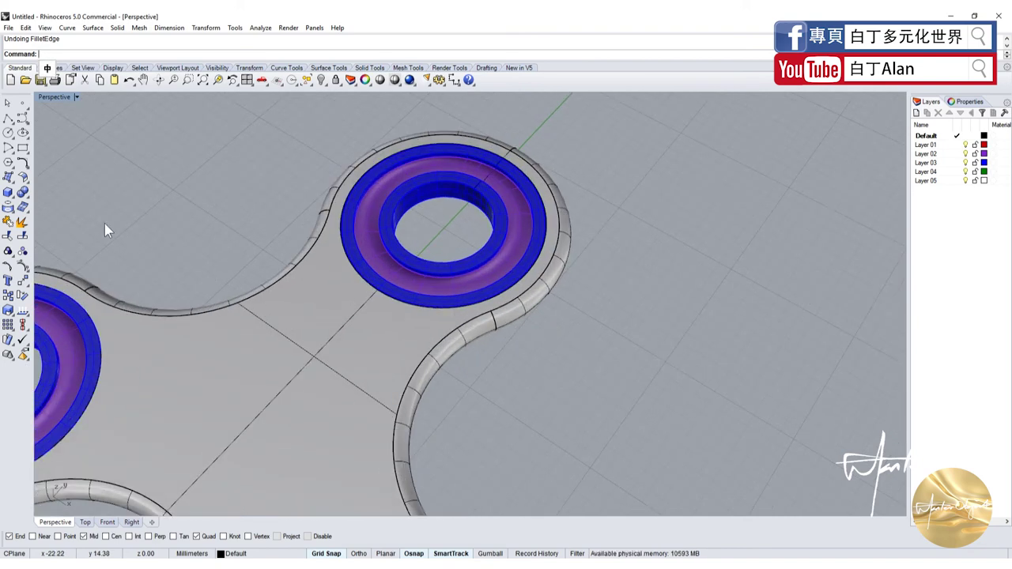
double_click(48, 96)
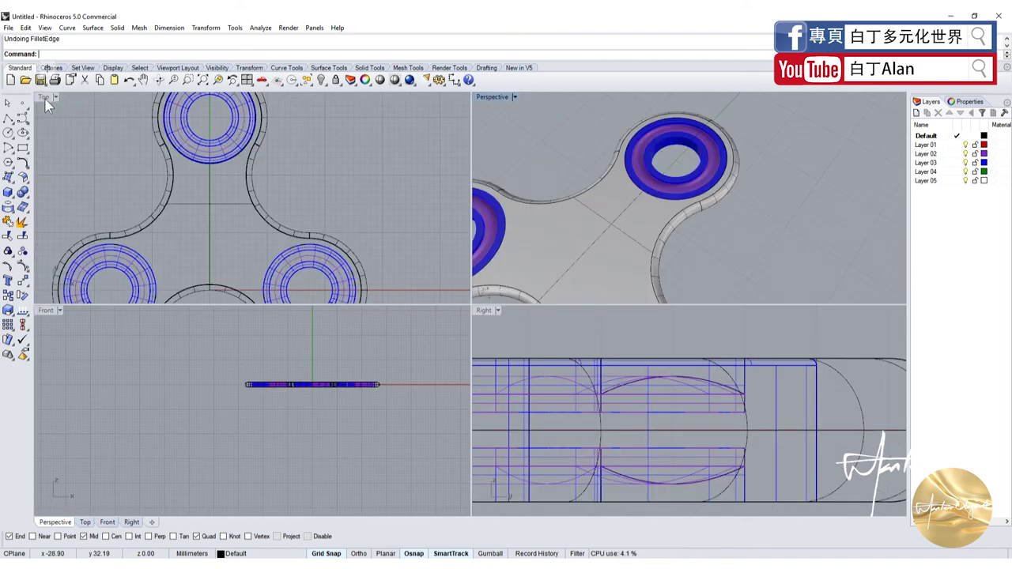
Step: Start a solid cylinder with its base centred on the spinner's middle in Top view
click(8, 205)
click(40, 205)
scroll(271, 213, up, 2)
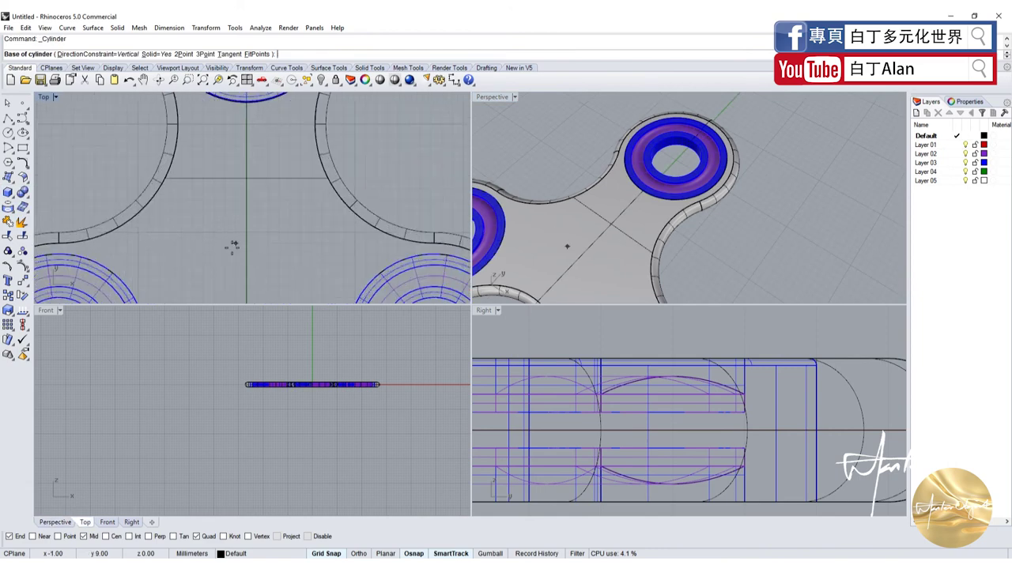
scroll(270, 214, up, 1)
click(259, 221)
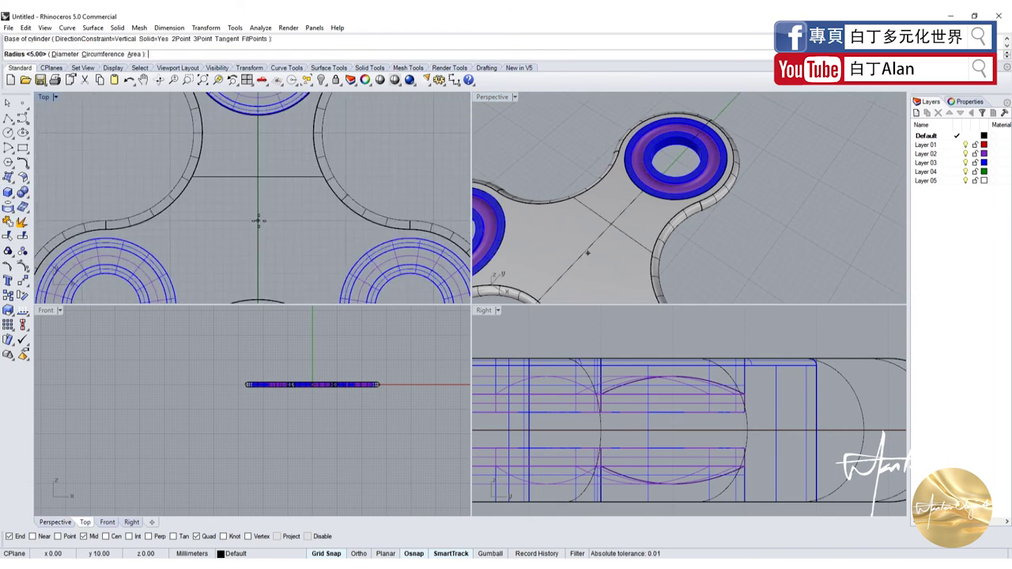
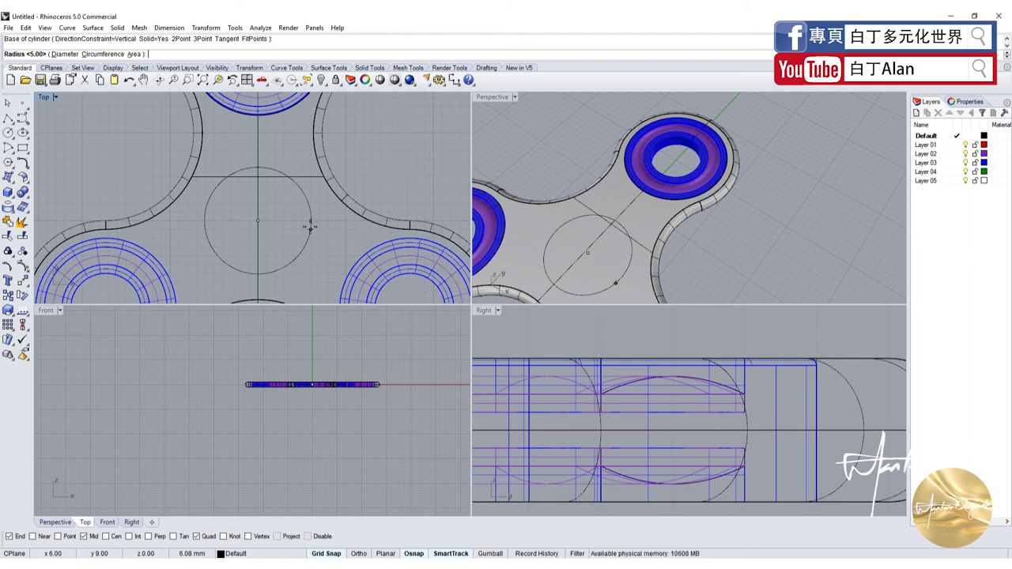
Step: Check the reference photos, then draw a radius-5 cylinder on the spinner's centre circle
key(alt+Tab)
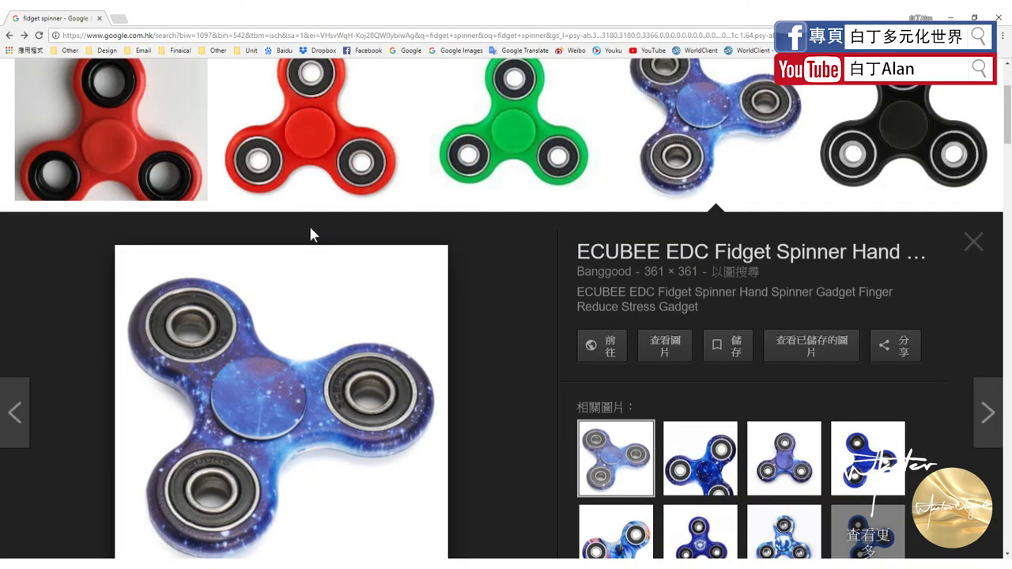
key(alt+Tab)
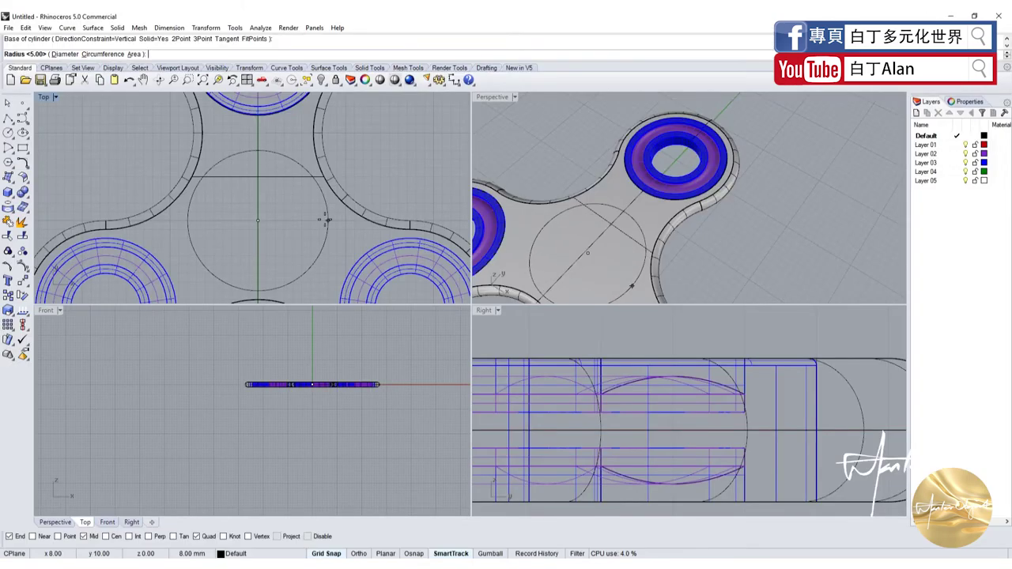
click(324, 220)
scroll(316, 391, up, 5)
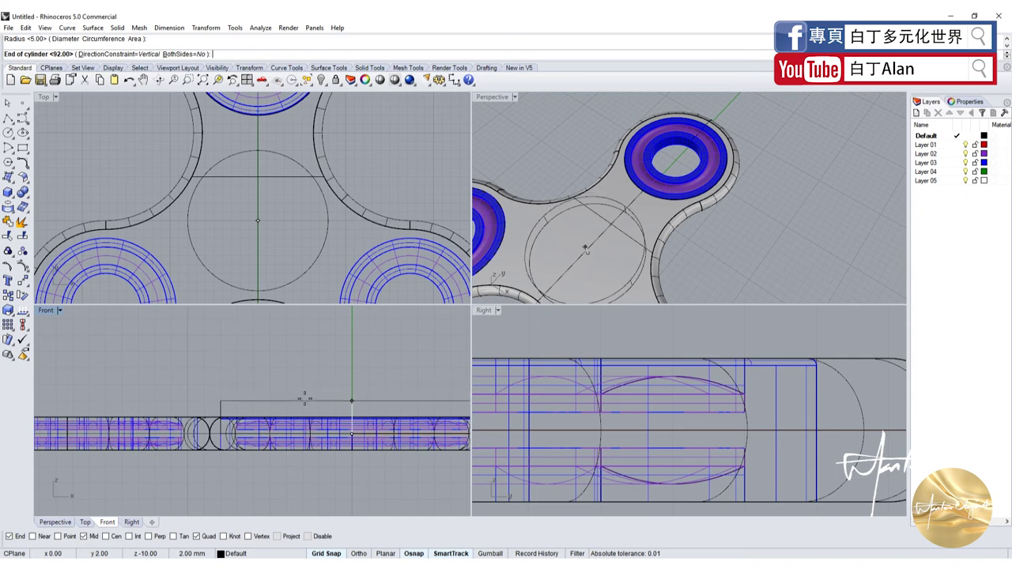
scroll(266, 393, down, 3)
scroll(257, 393, up, 2)
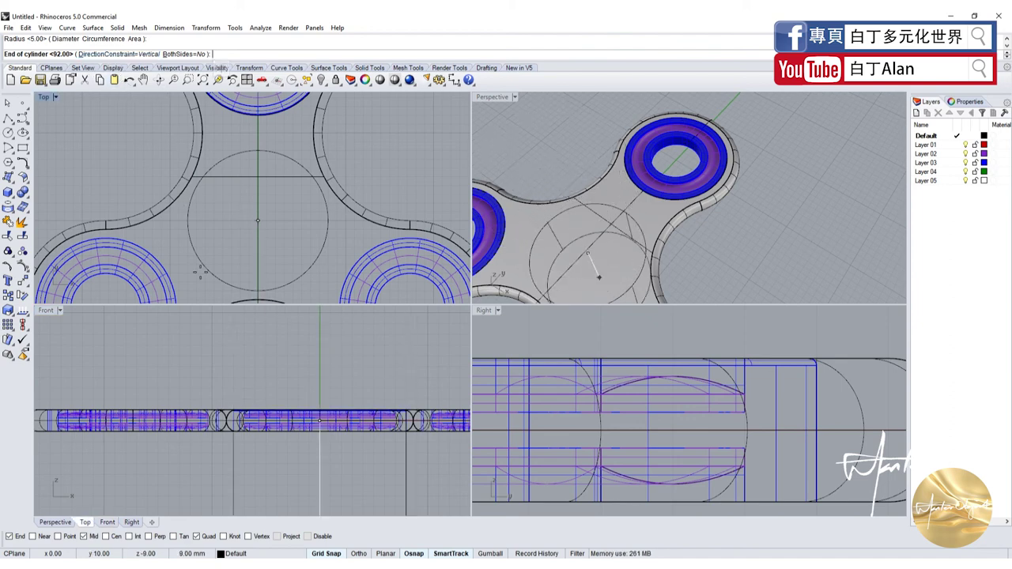
scroll(266, 397, up, 2)
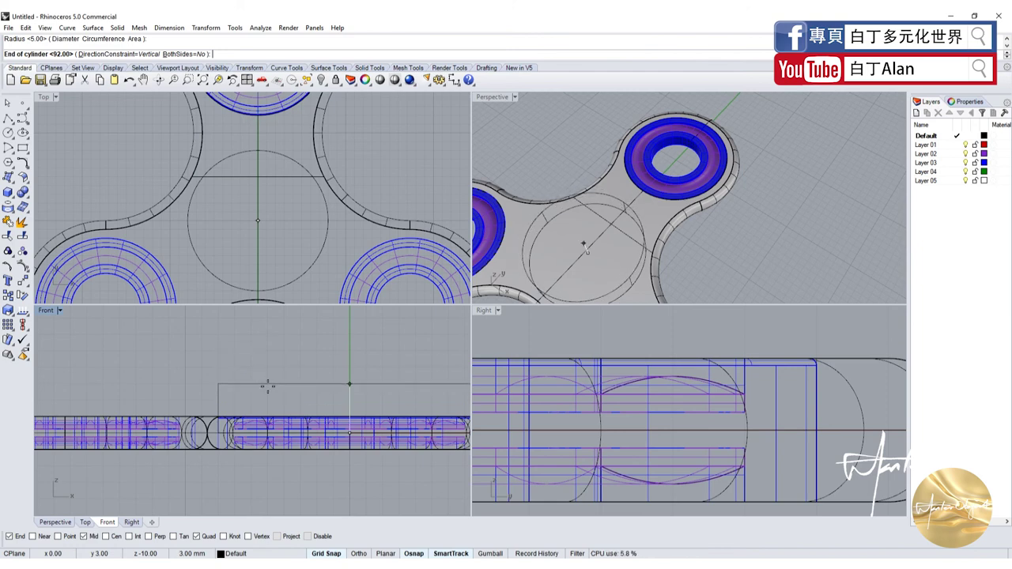
Step: Set the cylinder's height and lower it about 2 mm
click(267, 375)
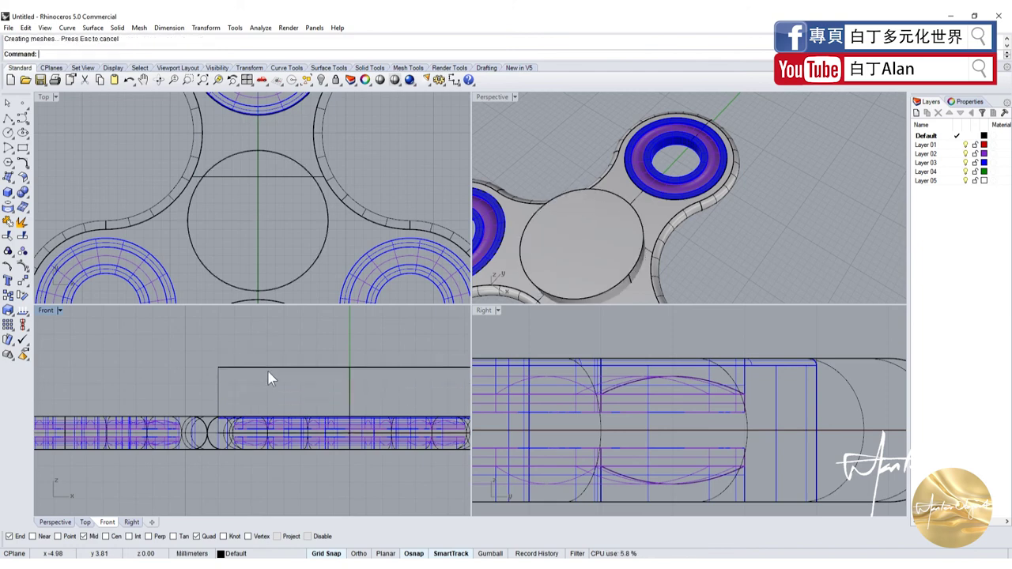
drag(268, 378, 268, 412)
click(261, 379)
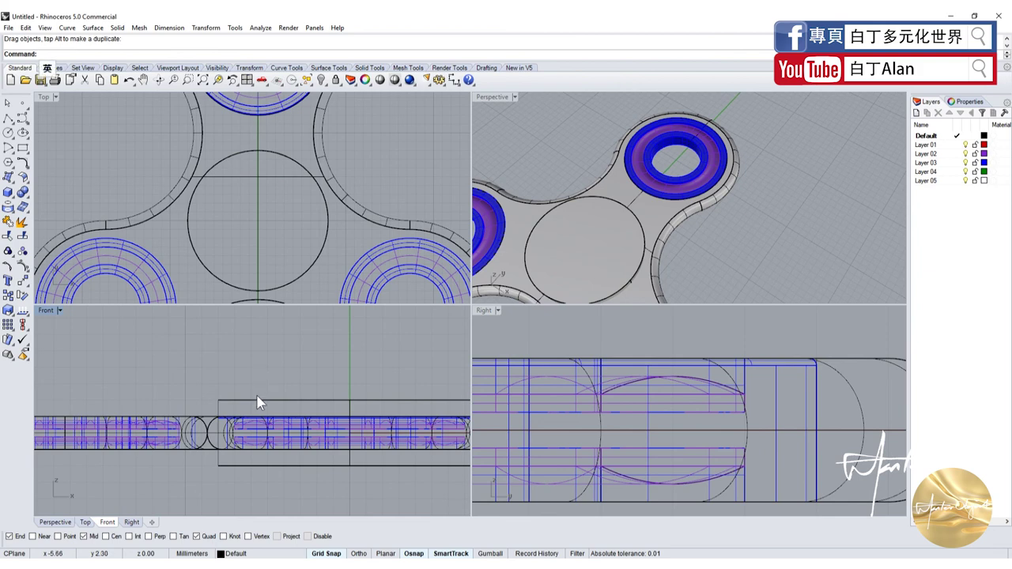
Step: Boolean-difference the centre cylinder from the spinner body to leave a round recess
click(516, 265)
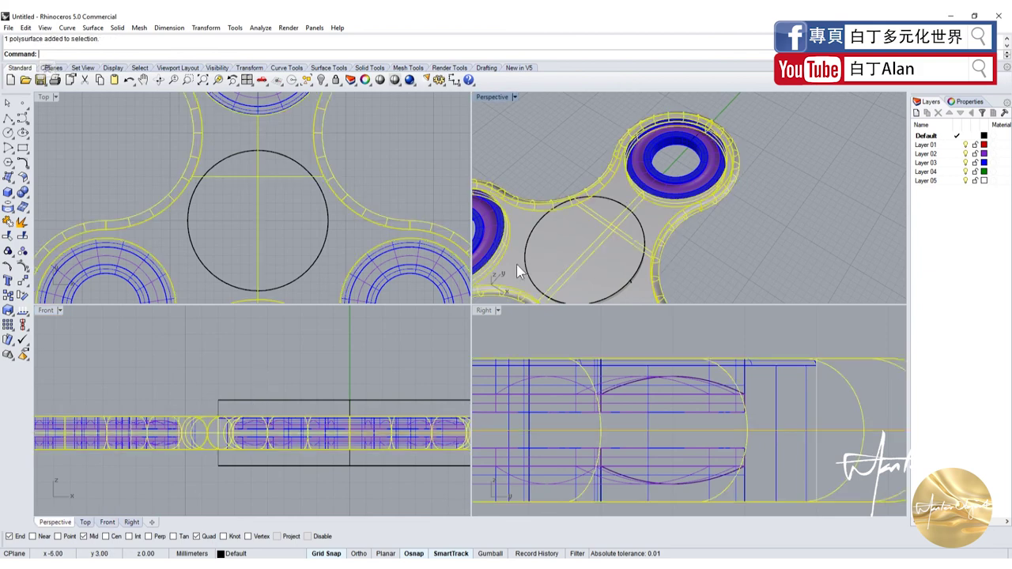
click(27, 204)
click(46, 203)
click(618, 266)
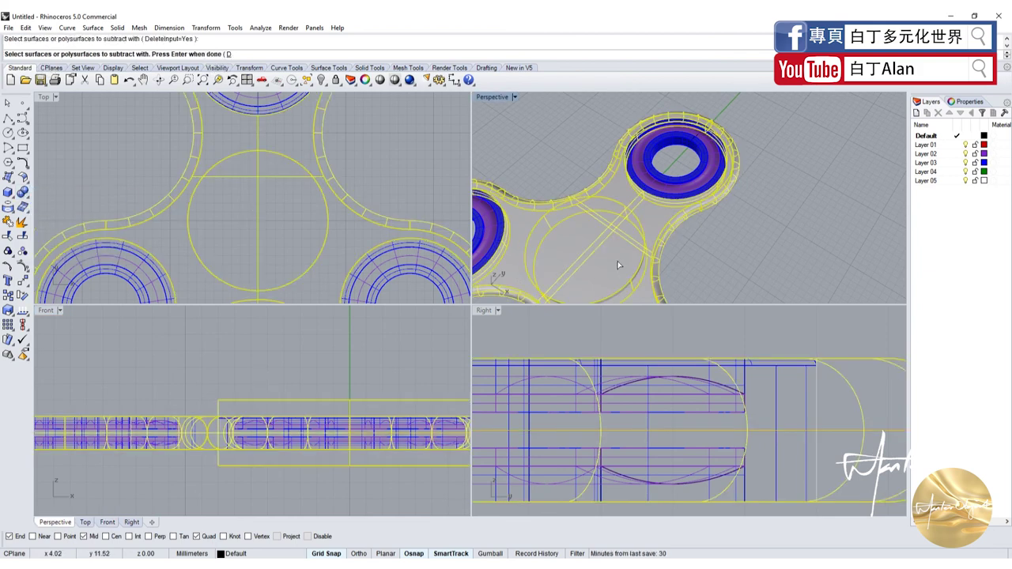
key(Return)
key(Return)
scroll(681, 248, down, 2)
scroll(681, 248, down, 2)
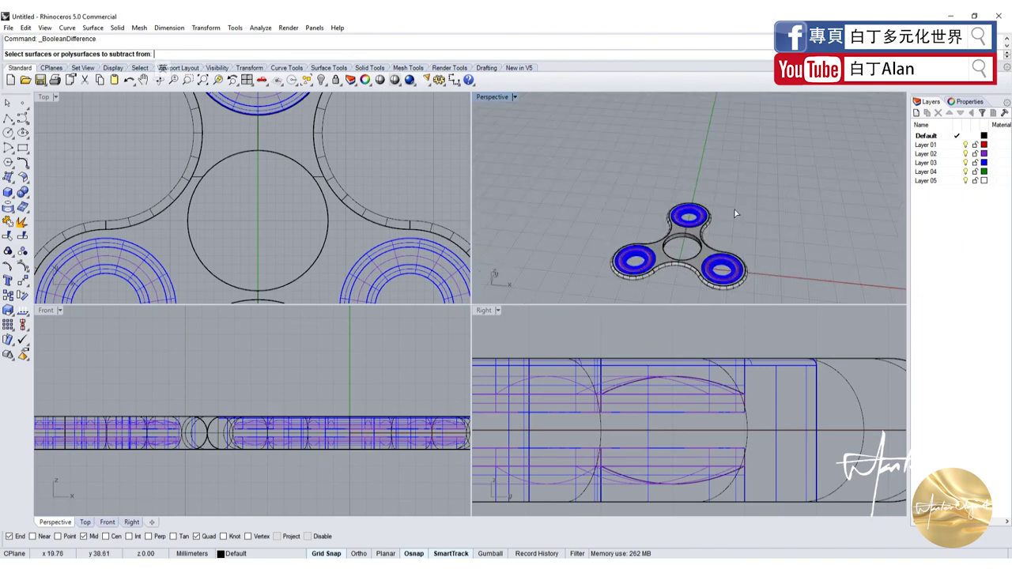
scroll(690, 258, up, 5)
scroll(690, 258, down, 3)
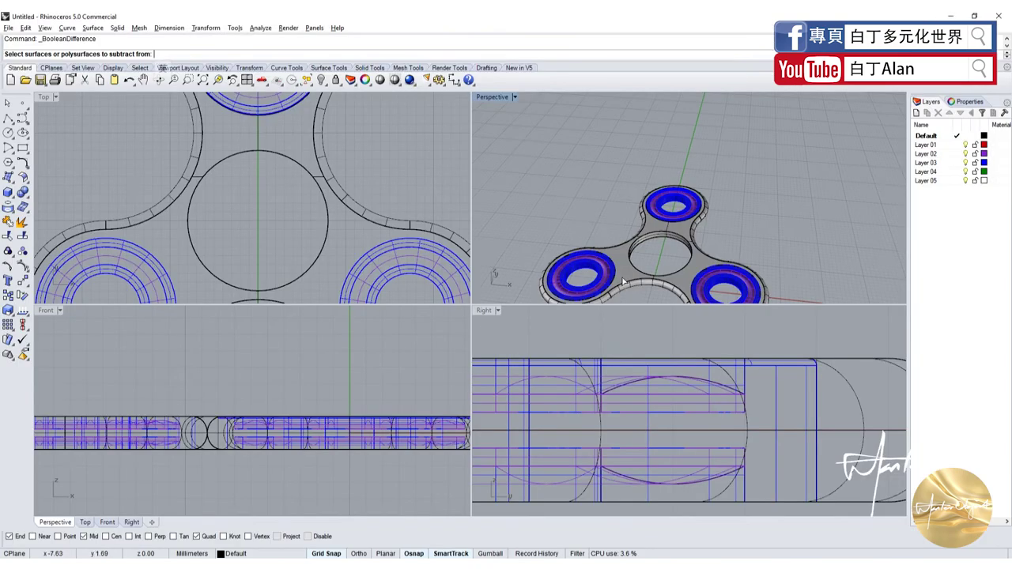
scroll(617, 231, up, 3)
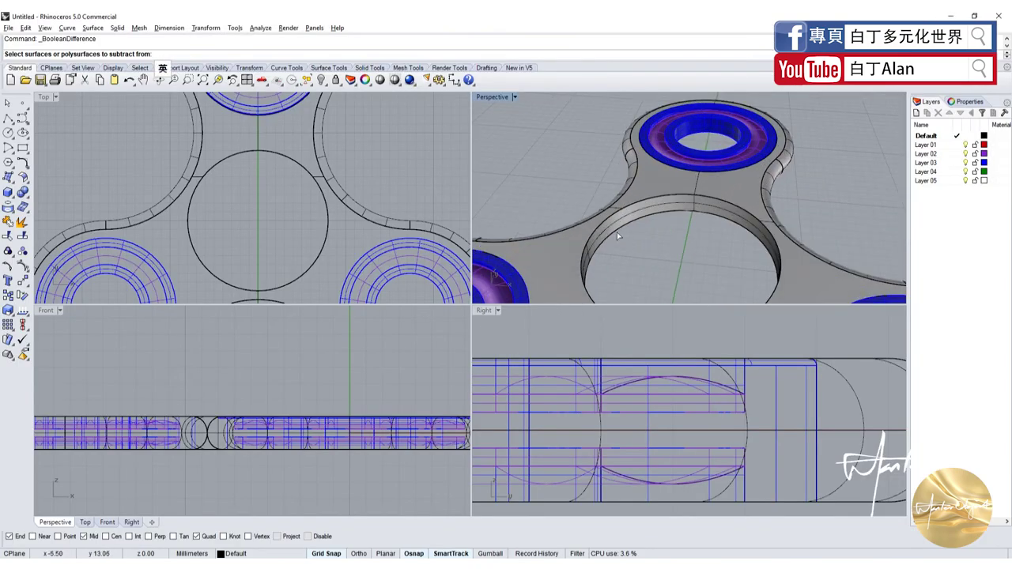
scroll(605, 212, up, 2)
scroll(582, 228, down, 4)
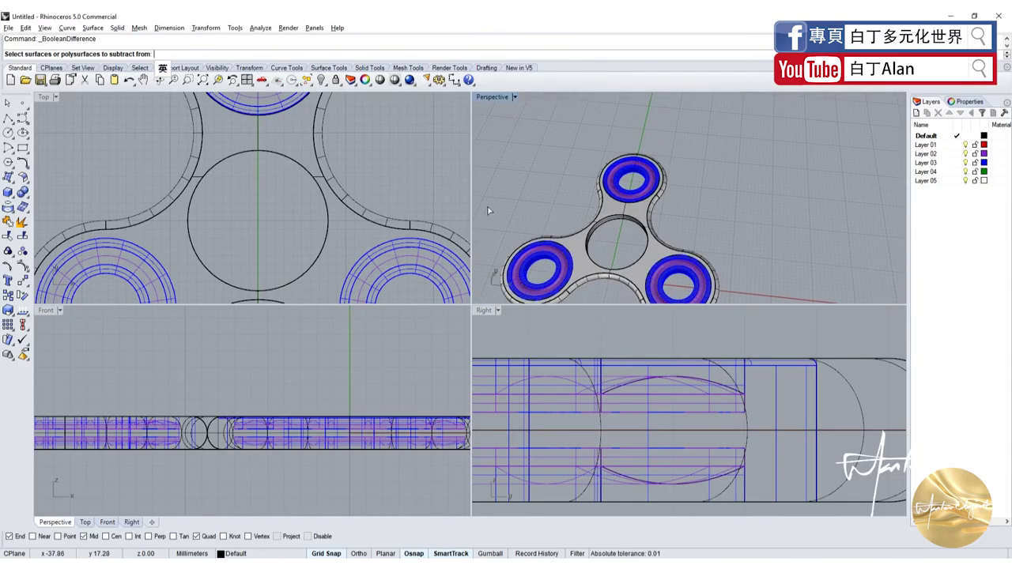
Step: Begin a new cylinder at the centre circle, then cancel it
click(12, 197)
click(40, 204)
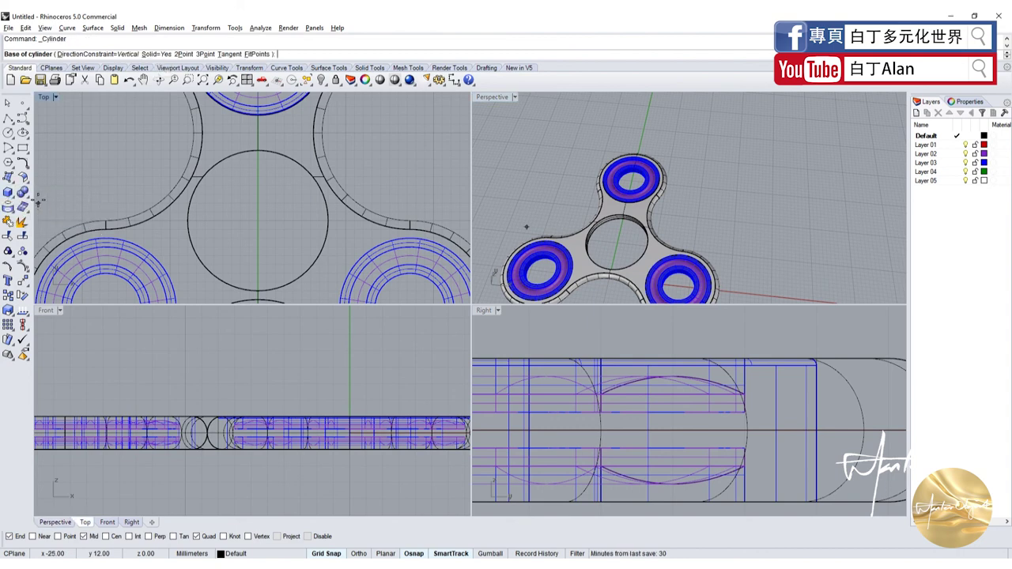
click(258, 221)
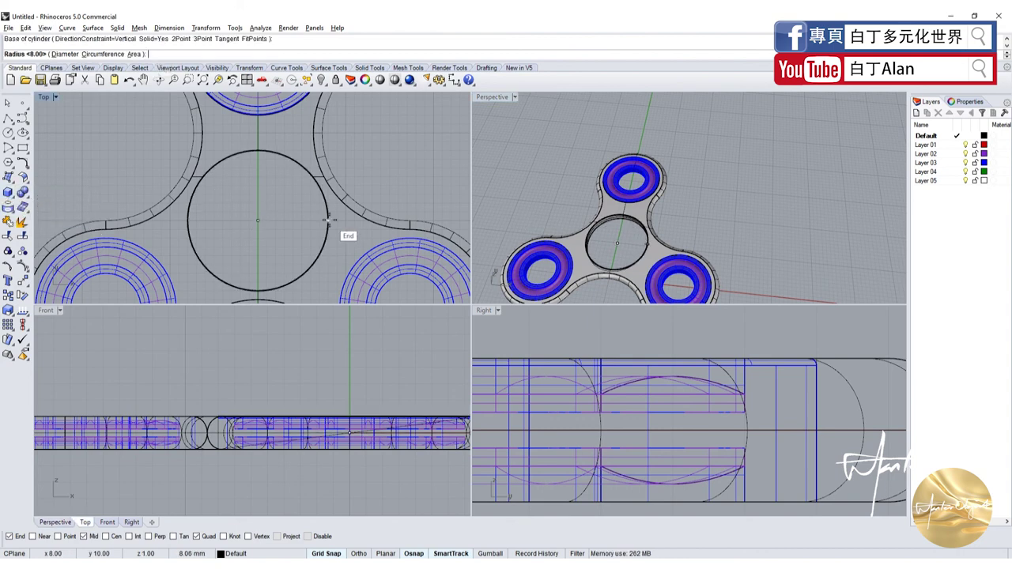
click(328, 221)
key(Escape)
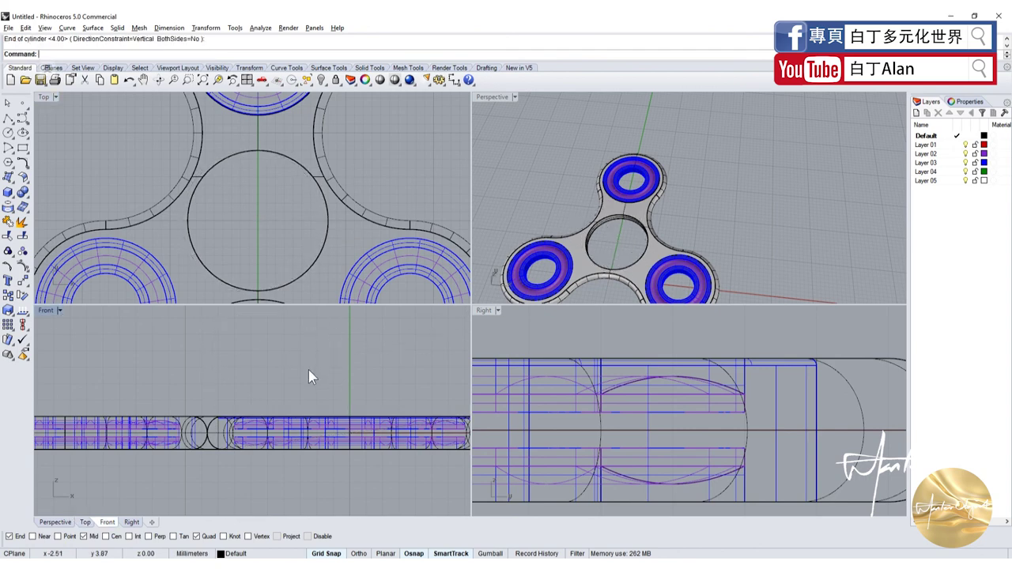
Step: Undo the subtraction, recut the recess, and paste the cylinder copy back as the cap
key(ctrl+z)
click(622, 237)
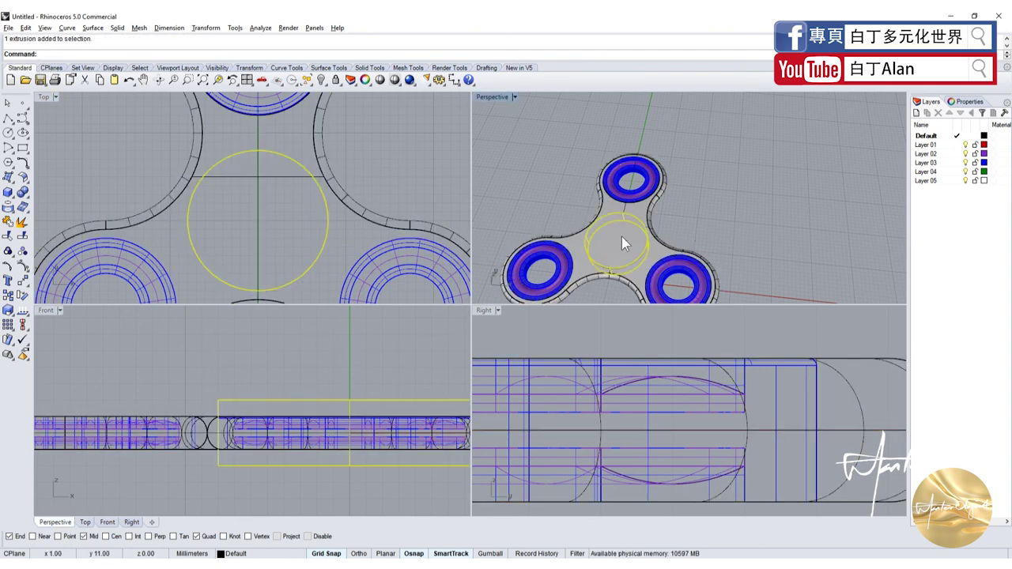
click(657, 258)
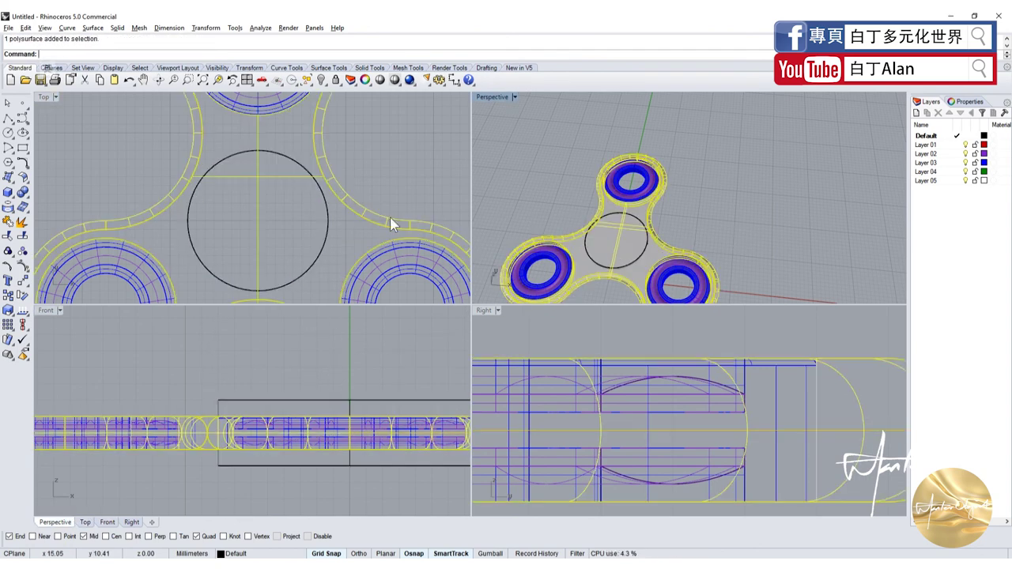
click(23, 199)
click(53, 205)
click(193, 249)
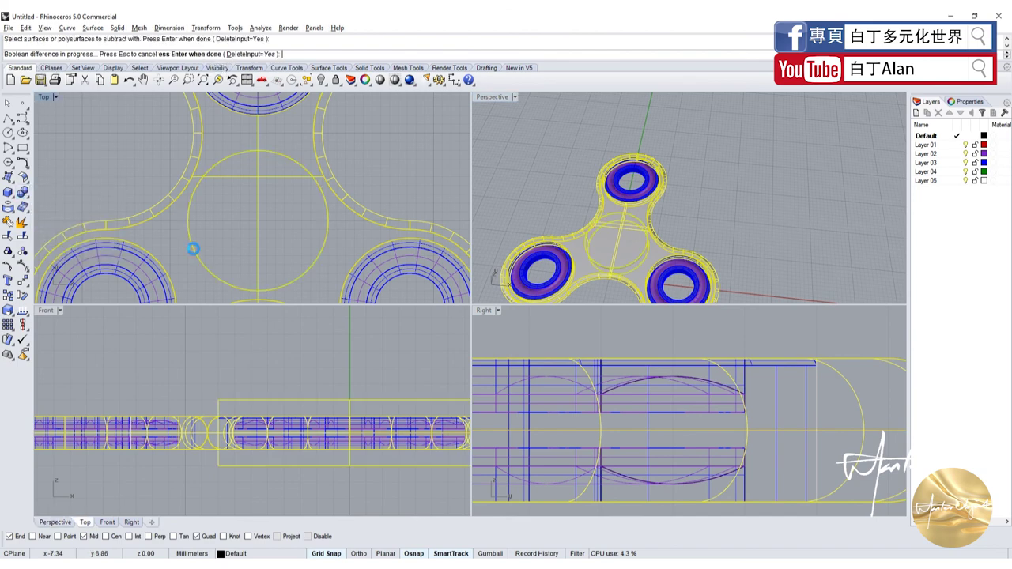
key(Return)
key(ctrl+v)
key(Escape)
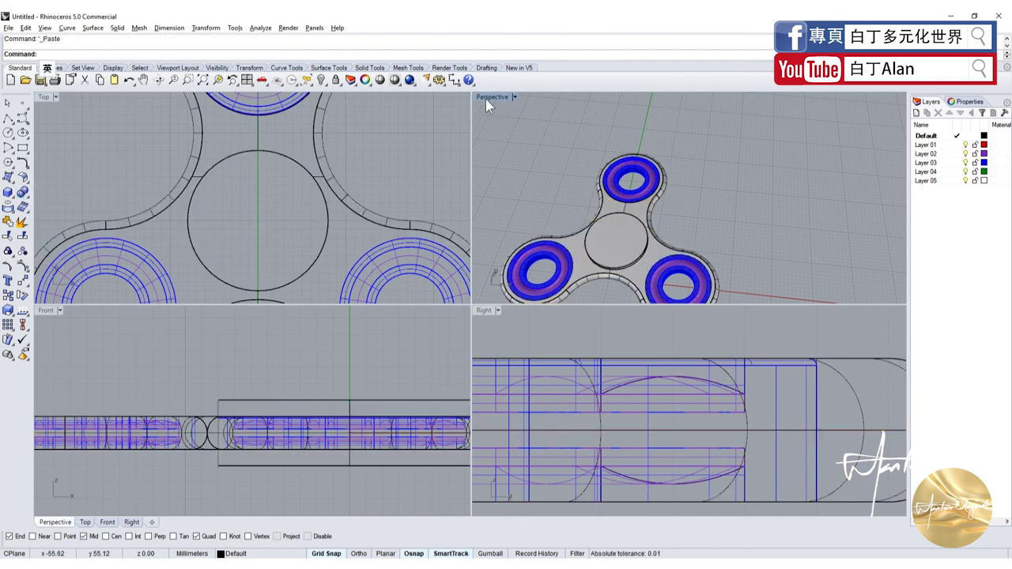
Step: Maximize the Perspective view and orbit around the spinner
double_click(490, 98)
right_drag(479, 199, 482, 214)
scroll(452, 279, down, 3)
scroll(452, 280, up, 6)
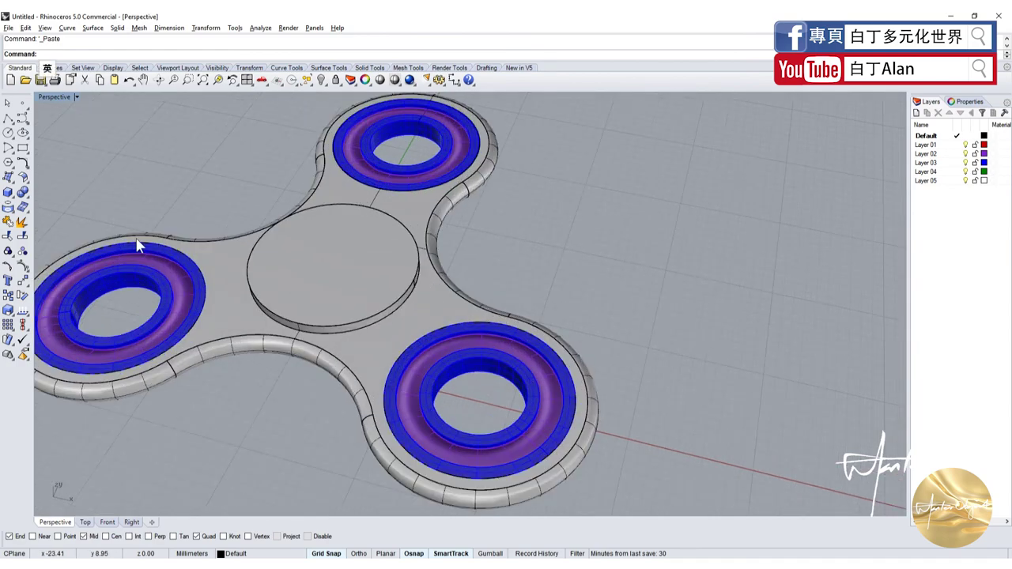
Step: Start a Fillet Edge on the cap's upper edge, then end that first attempt
click(23, 193)
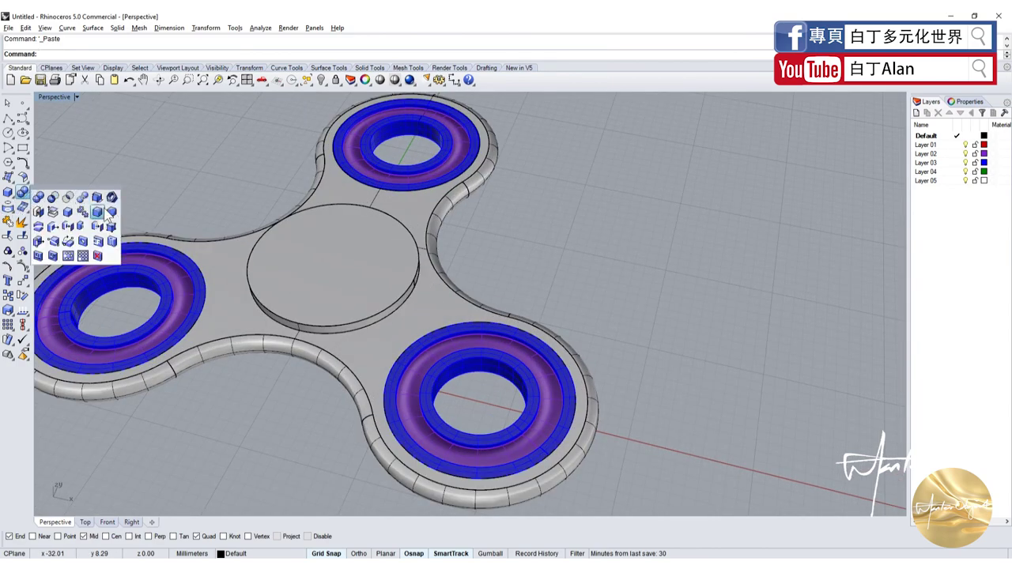
click(107, 214)
click(255, 299)
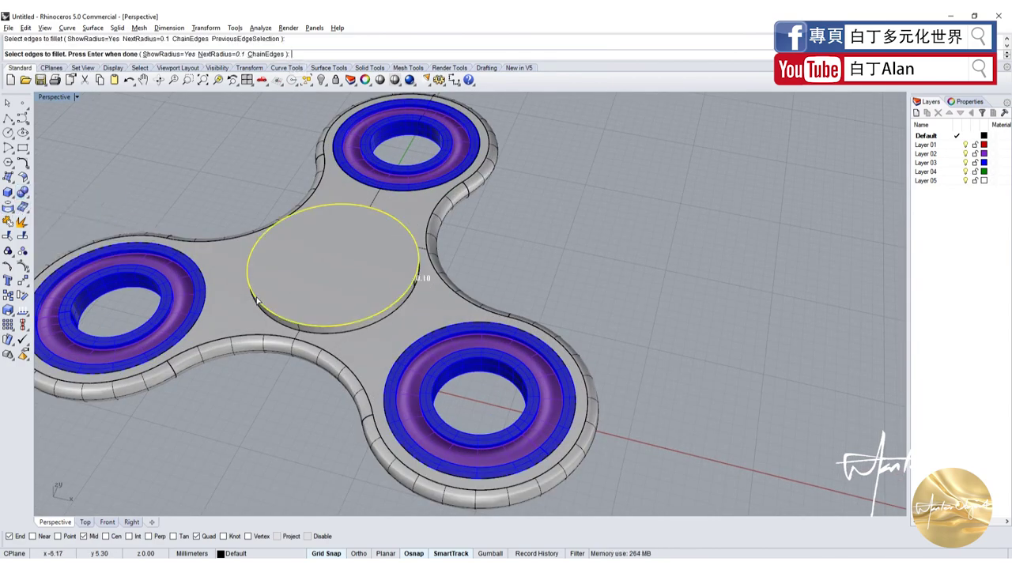
right_drag(255, 299, 304, 316)
key(Return)
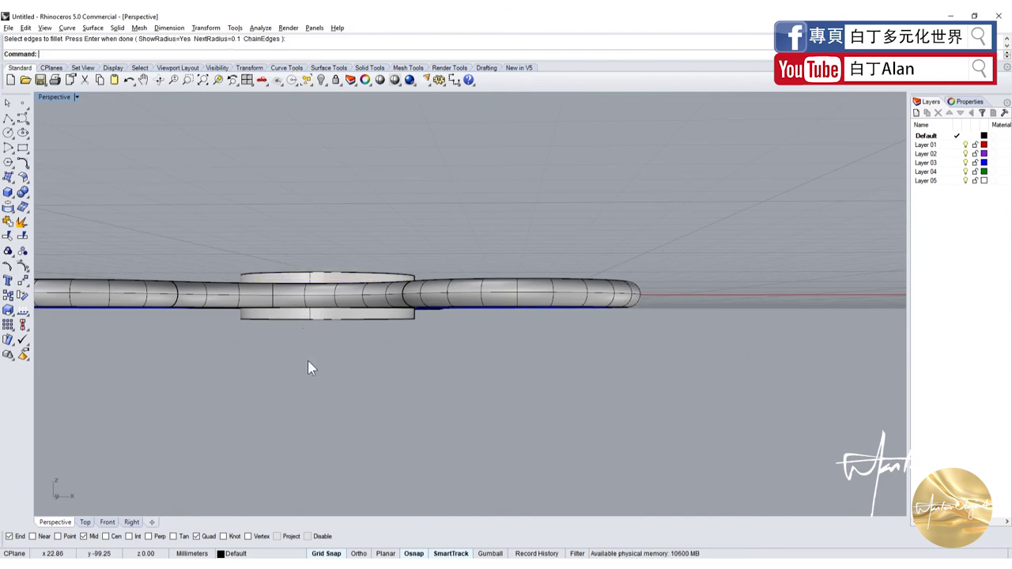
key(Return)
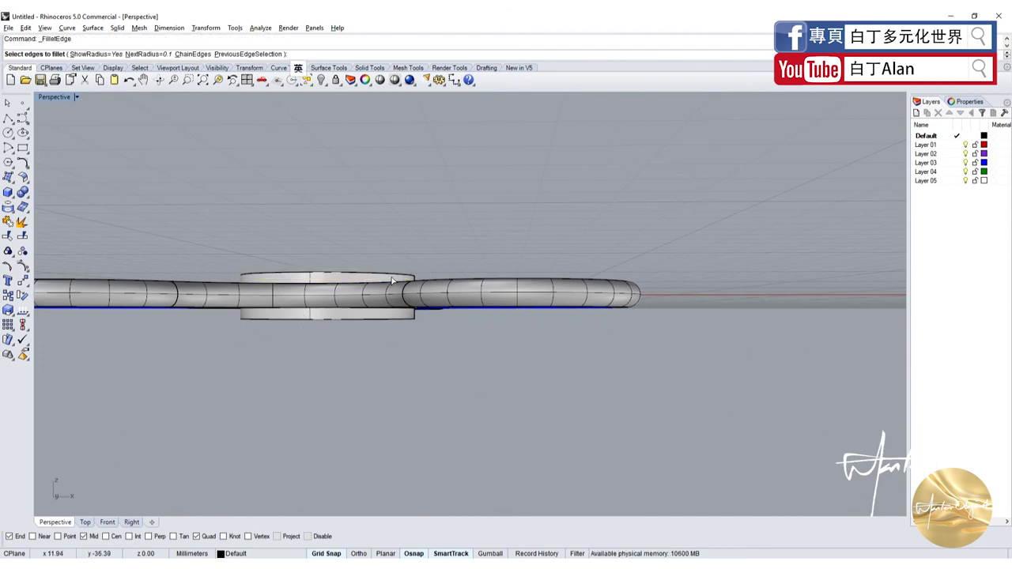
text(1)
Step: Fillet the cap's top and bottom circular edges with radius 1.00
mouse_move(392, 279)
right_down()
mouse_move(372, 238)
mouse_move(384, 246)
right_up()
click(385, 243)
key(Return)
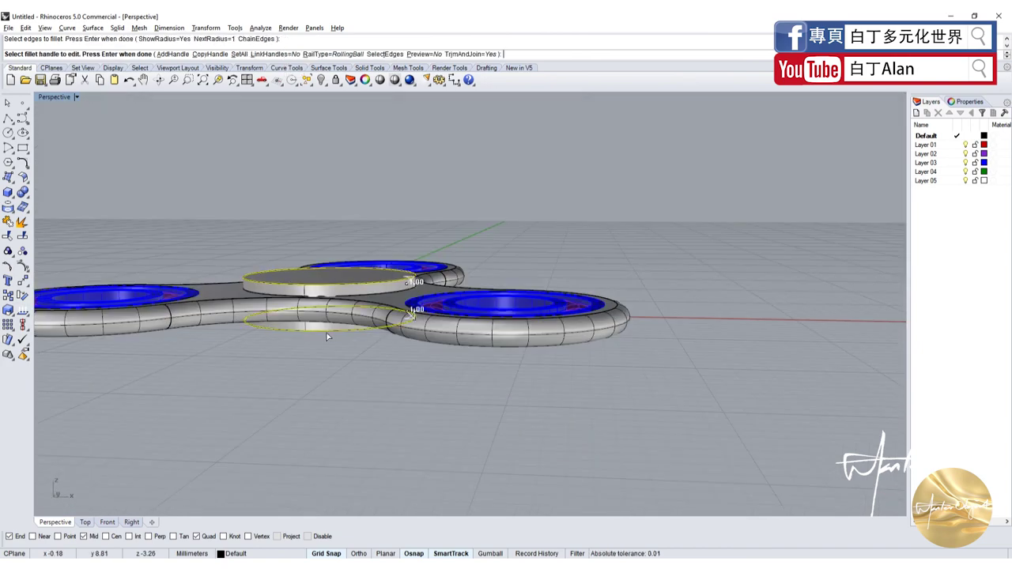
key(Return)
scroll(381, 304, up, 5)
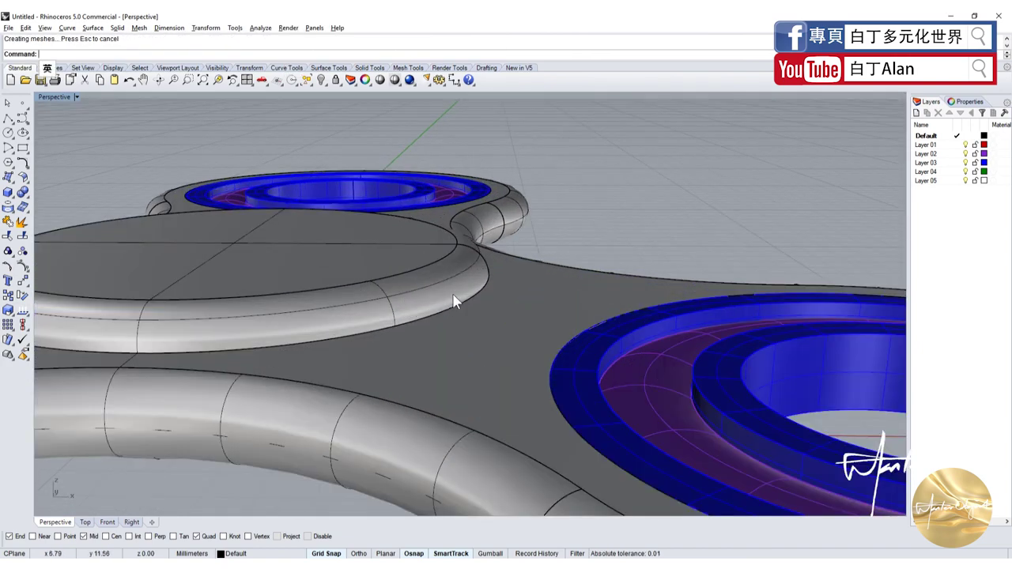
scroll(455, 302, down, 3)
scroll(424, 343, down, 3)
scroll(411, 310, down, 2)
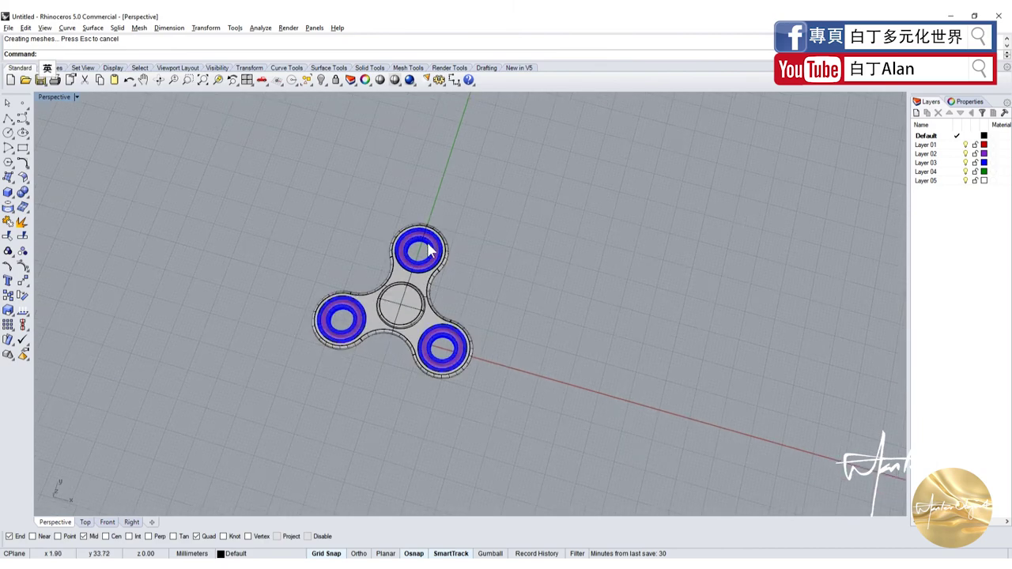
scroll(385, 331, up, 4)
scroll(372, 422, down, 3)
scroll(372, 430, up, 2)
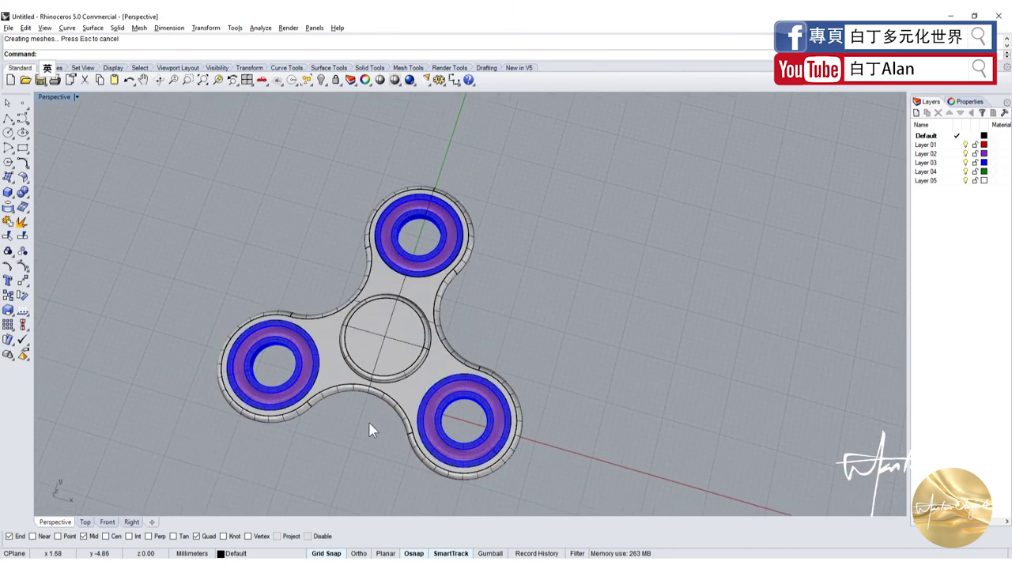